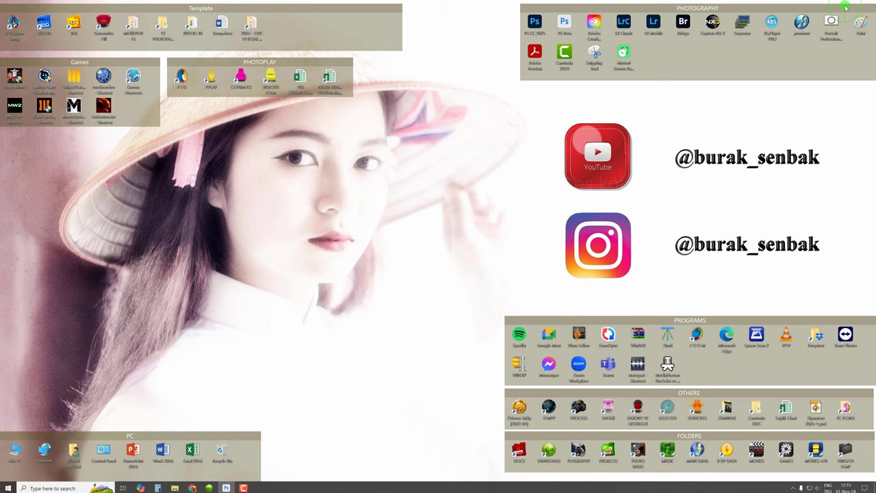
Step: Minimize Photoshop and launch Creative Cloud Desktop from the Photography desktop group
click(842, 4)
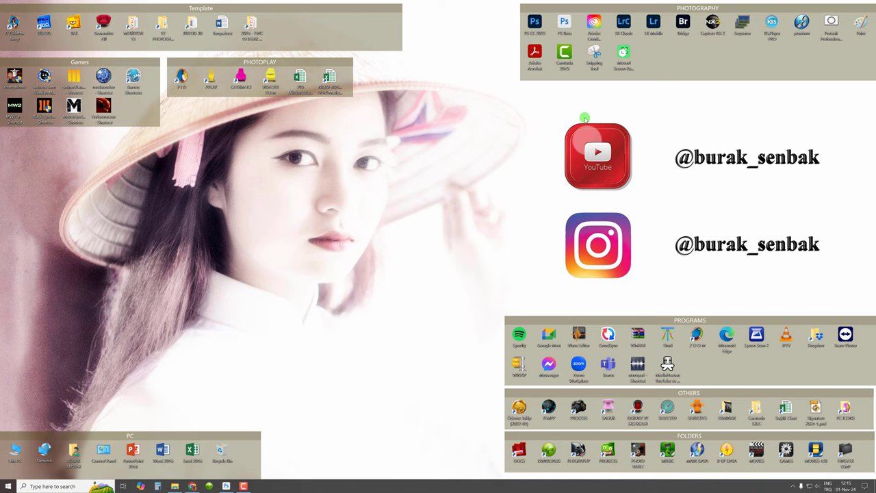
click(593, 25)
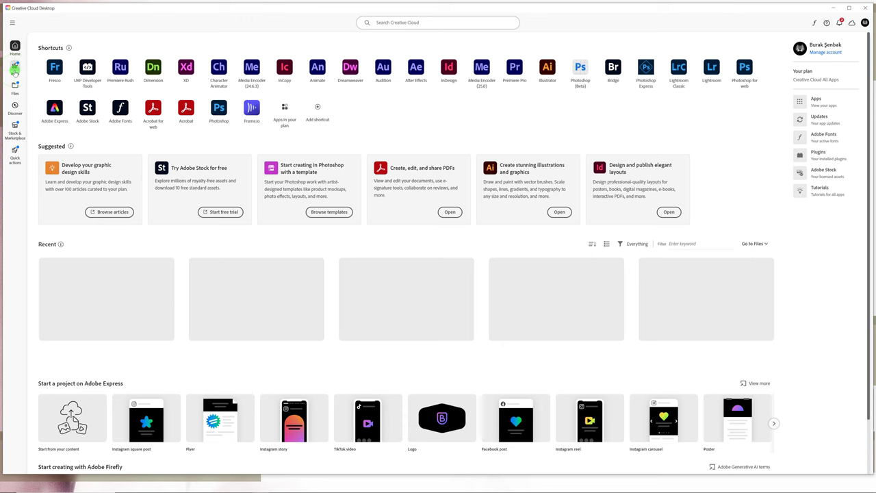
Step: Review the Beta apps list and recent app updates in Creative Cloud, then close it
click(15, 69)
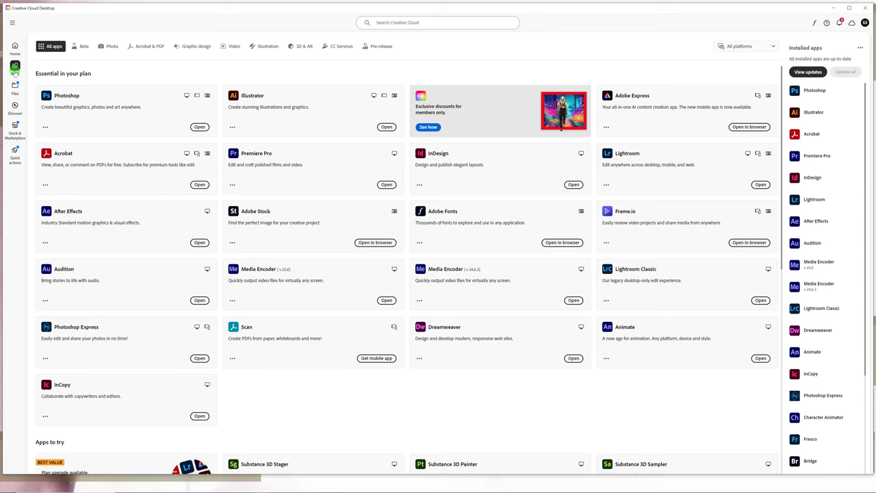
click(80, 46)
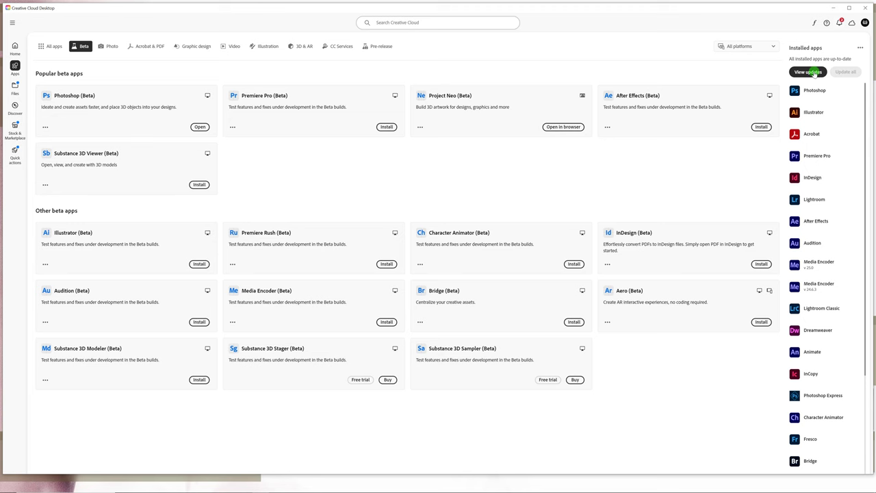
click(812, 73)
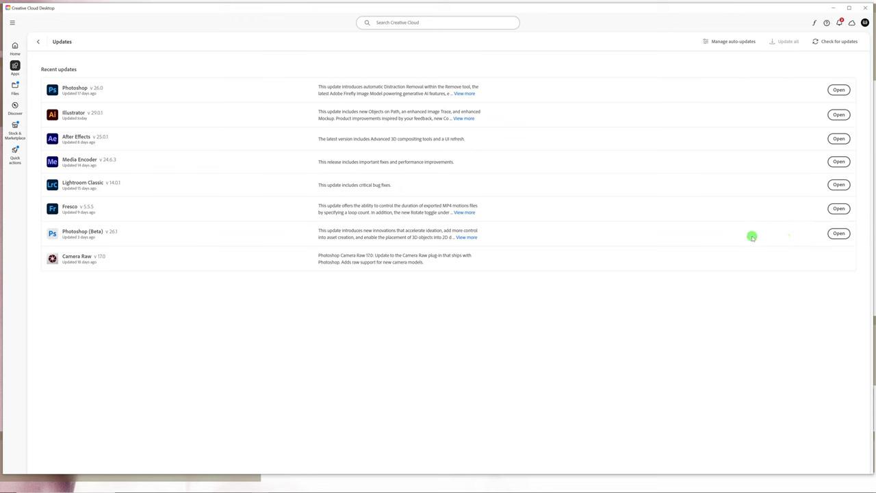
click(865, 8)
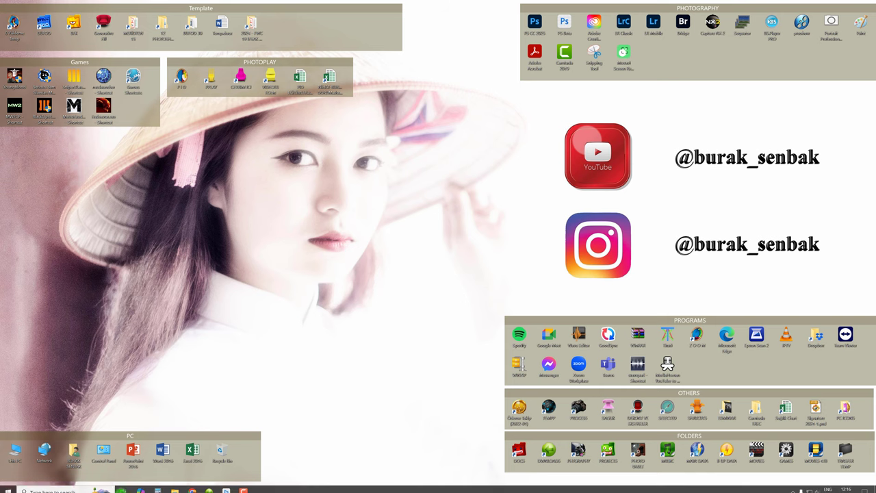
Step: Restore Photoshop (Beta) and check its version details under Help > About Photoshop
click(226, 486)
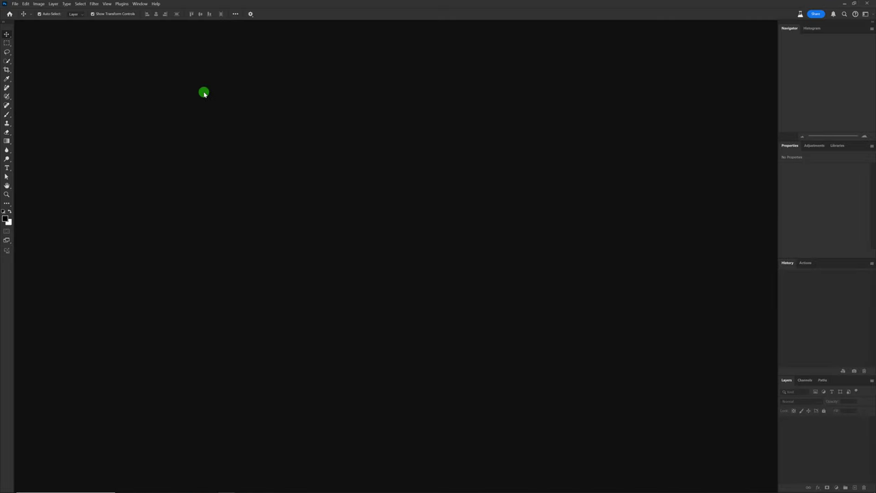
click(157, 4)
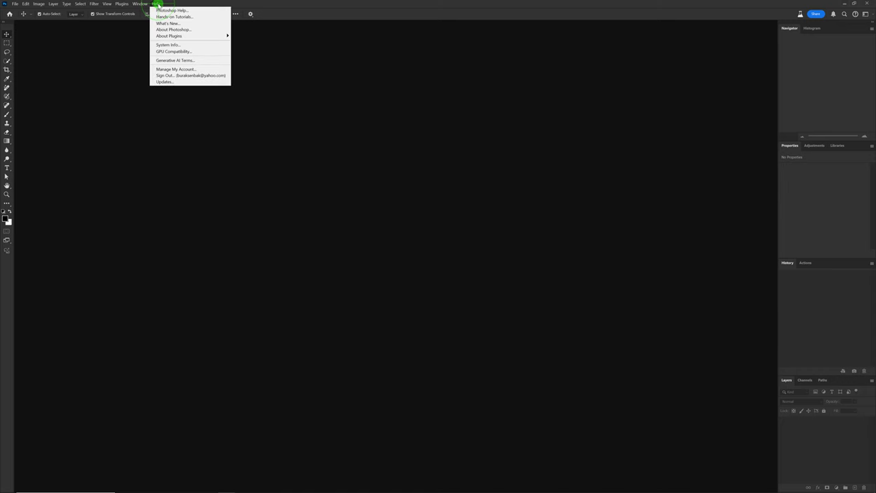
click(195, 31)
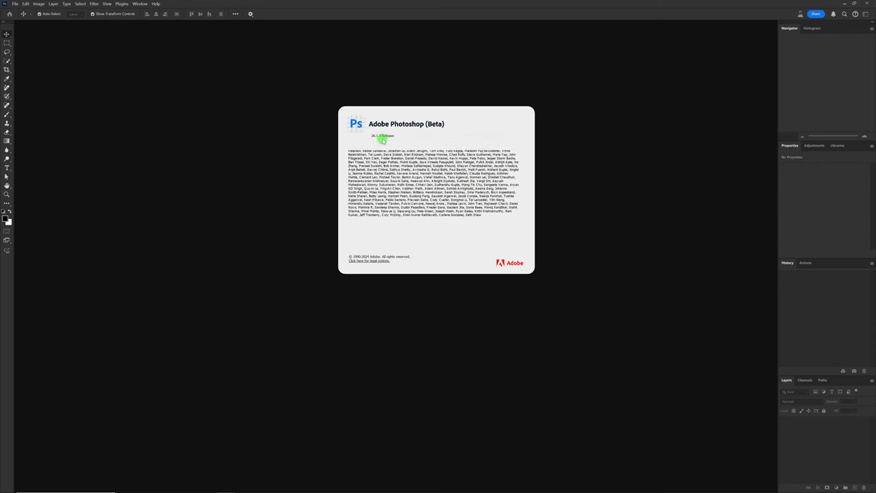
click(453, 139)
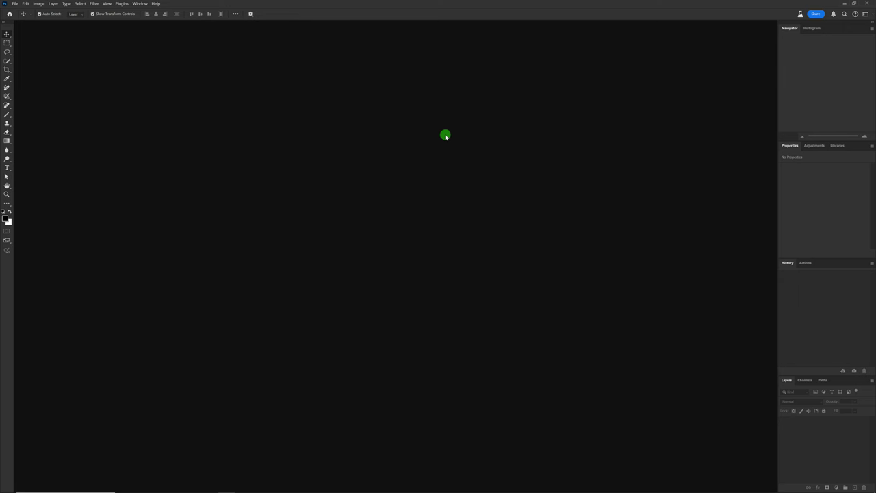
click(24, 6)
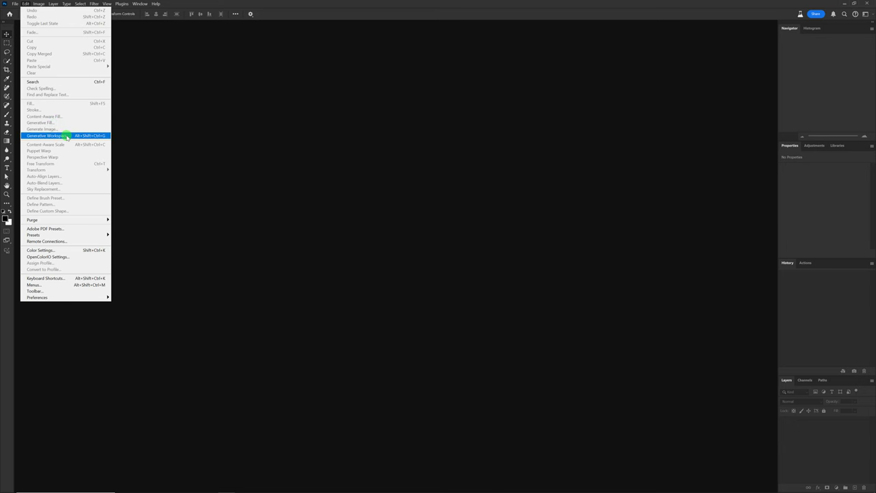
Step: Open Edit > Generative Workspace and browse the All images history of earlier generations
click(67, 136)
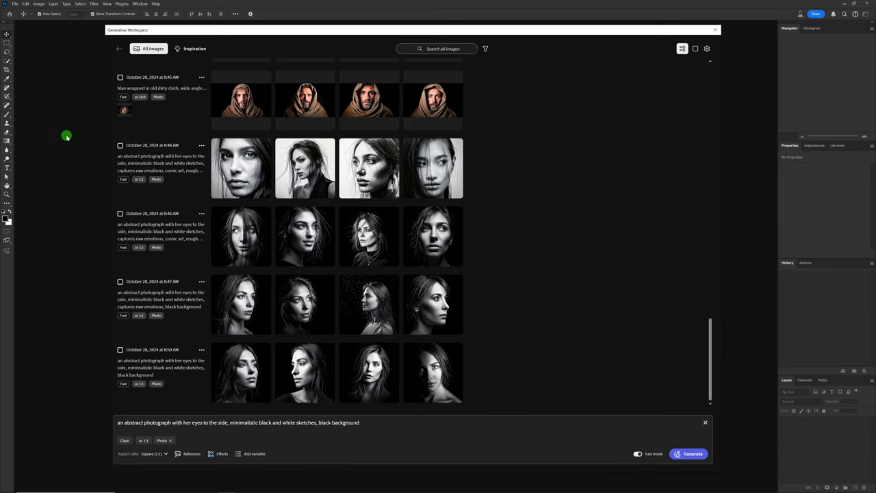
scroll(312, 260, up, 5)
scroll(312, 260, up, 5)
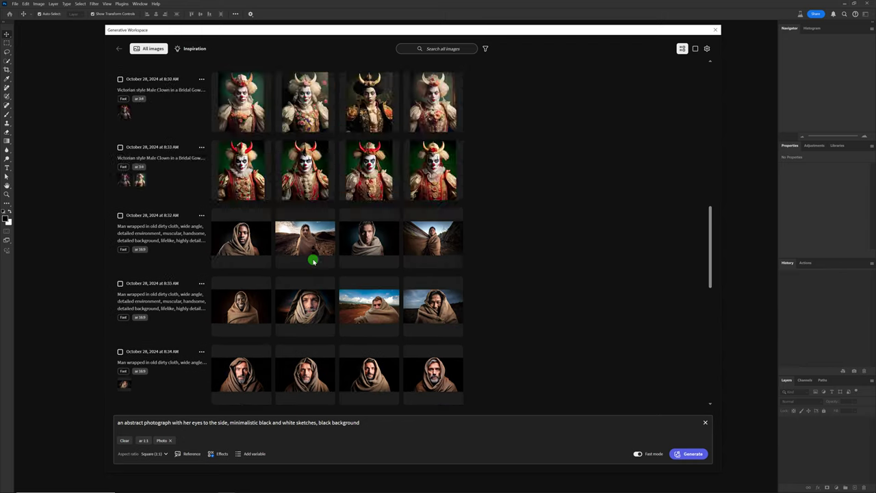
scroll(313, 260, up, 10)
scroll(351, 180, down, 2)
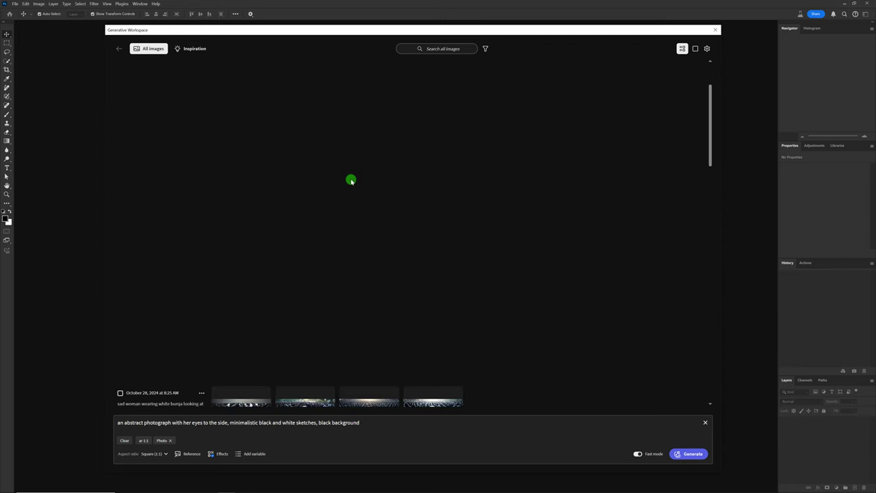
scroll(351, 180, down, 1)
scroll(353, 192, down, 8)
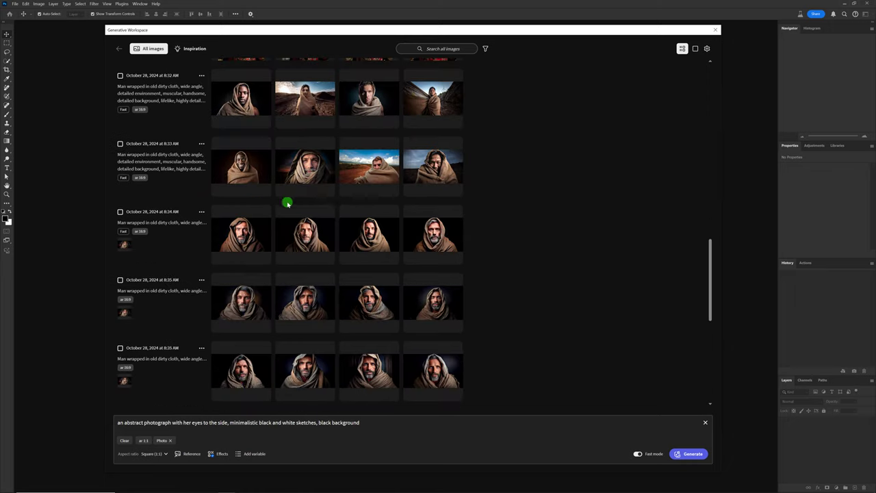
scroll(353, 190, up, 3)
scroll(352, 186, up, 3)
scroll(352, 185, down, 3)
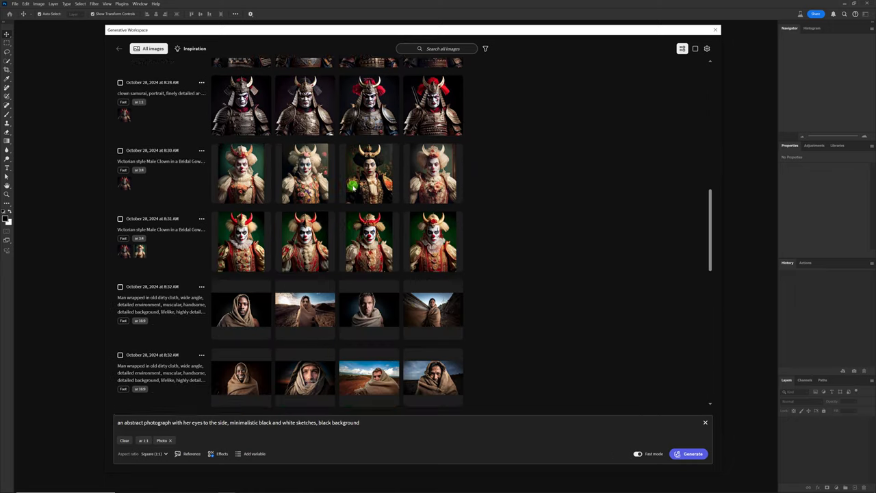
scroll(347, 189, down, 2)
scroll(318, 184, down, 2)
scroll(341, 223, down, 1)
scroll(424, 250, up, 4)
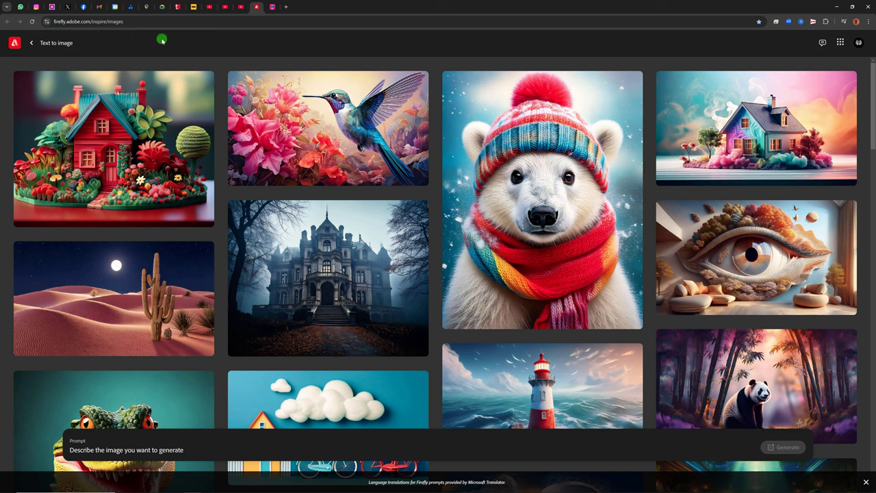
Step: Open the Firefly profile panel to see 942/1000 monthly generative credits remaining
click(857, 44)
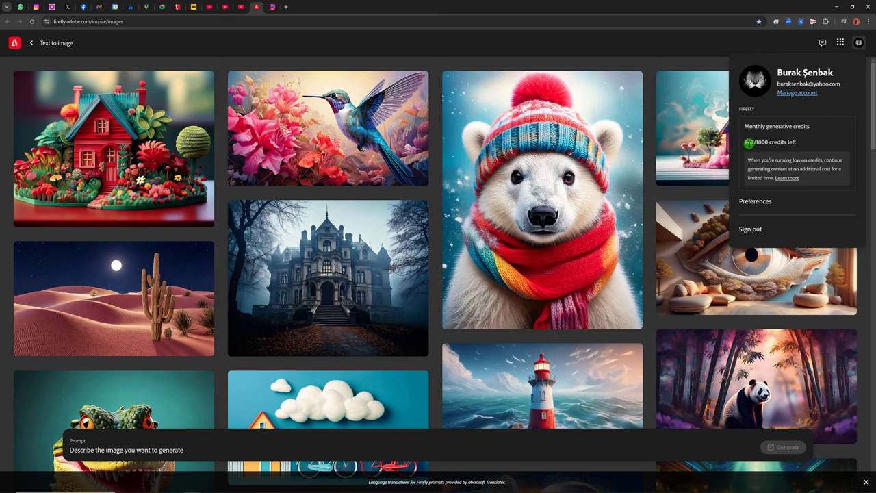
Step: Return to Photoshop, scroll to the newest black-and-white portraits, and select the prompt text
click(837, 8)
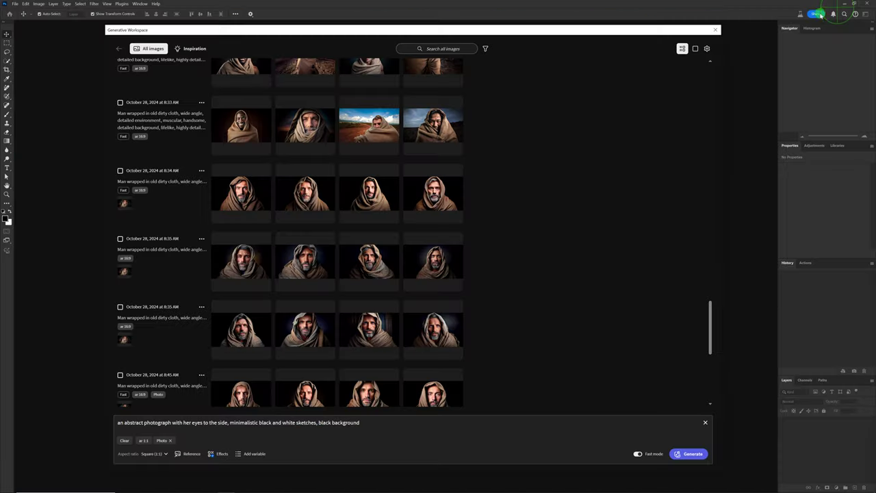
scroll(540, 292, down, 1)
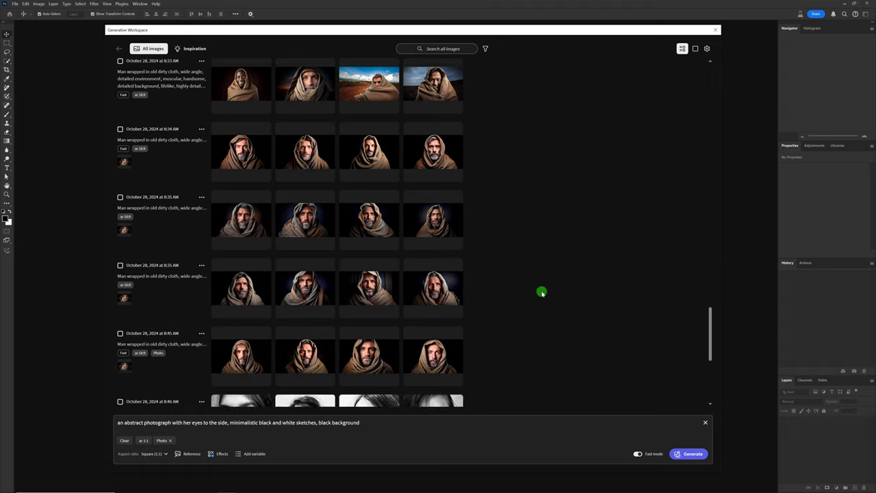
scroll(540, 292, down, 3)
scroll(540, 292, down, 1)
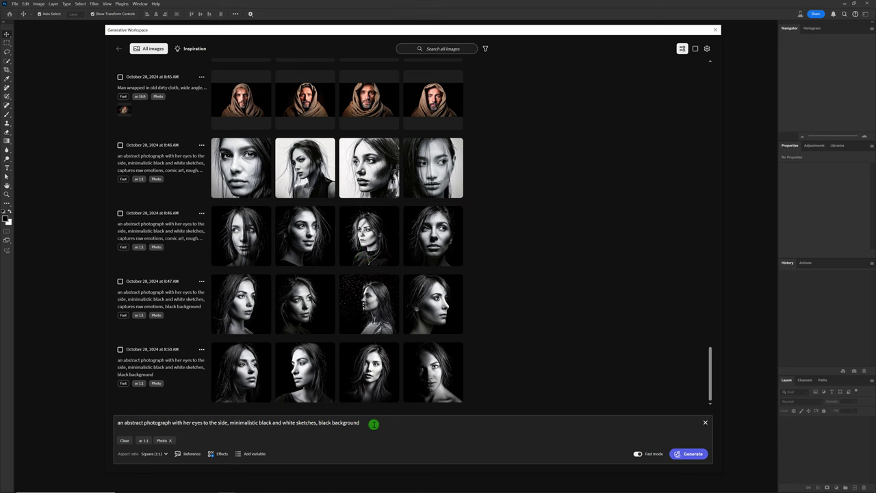
drag(374, 422, 108, 421)
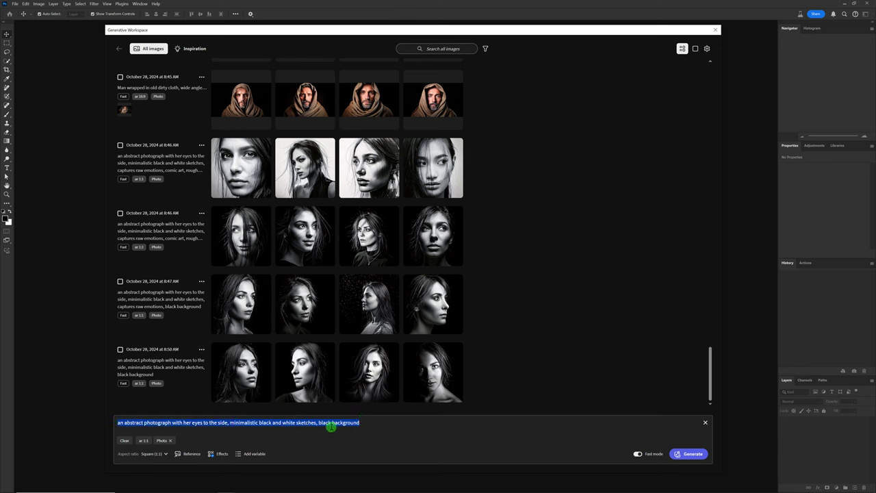
click(365, 425)
drag(363, 422, 109, 413)
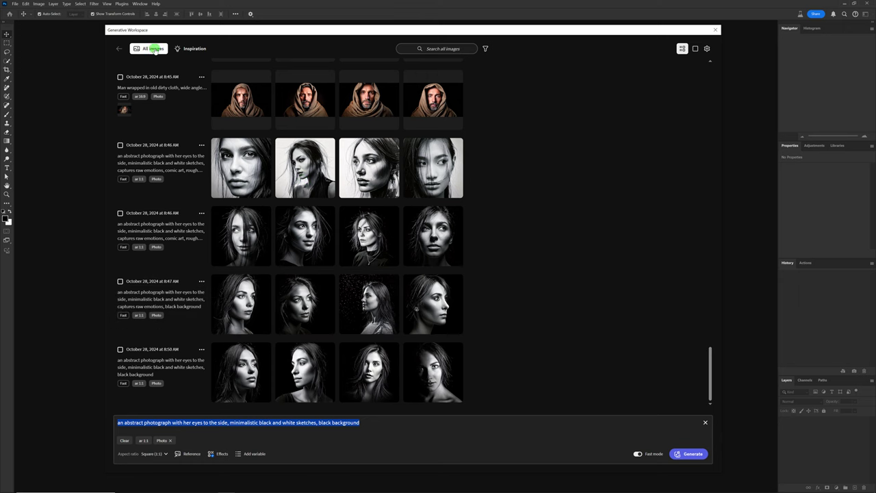
Step: Apply the Golden Gate wool-coat portrait's prompt and Photo/bokeh settings from the Inspiration gallery
click(191, 48)
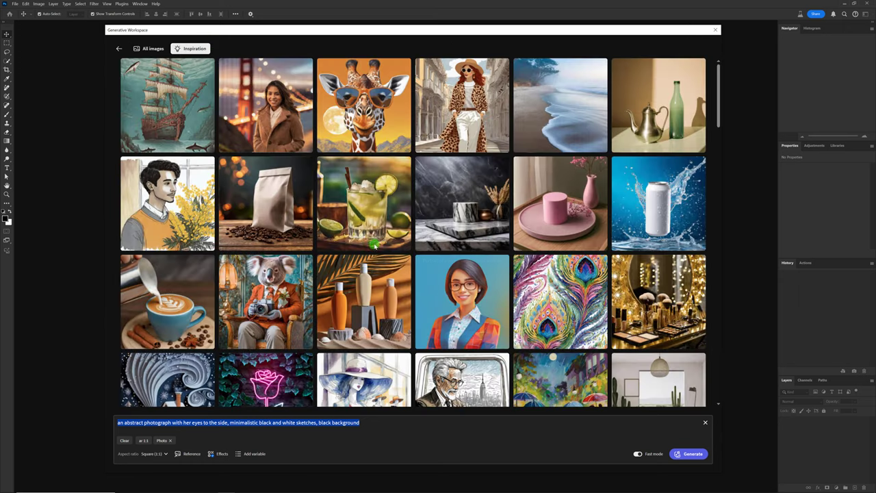
scroll(375, 243, down, 5)
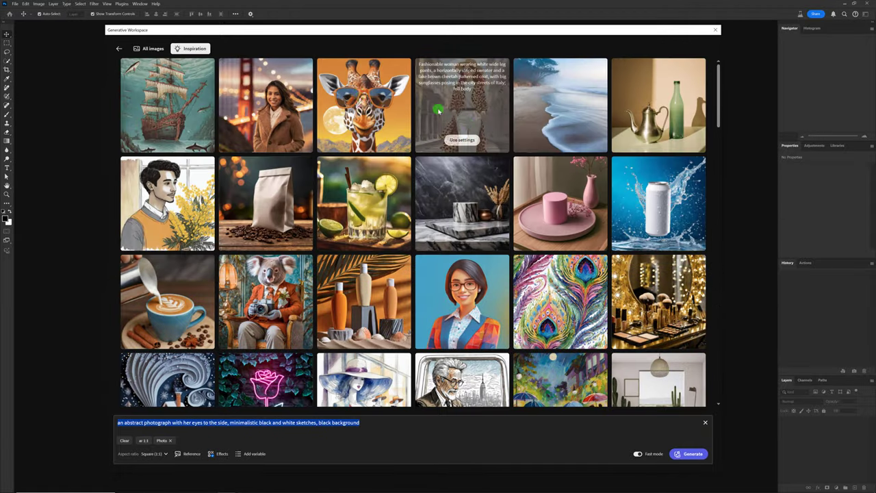
scroll(520, 301, up, 5)
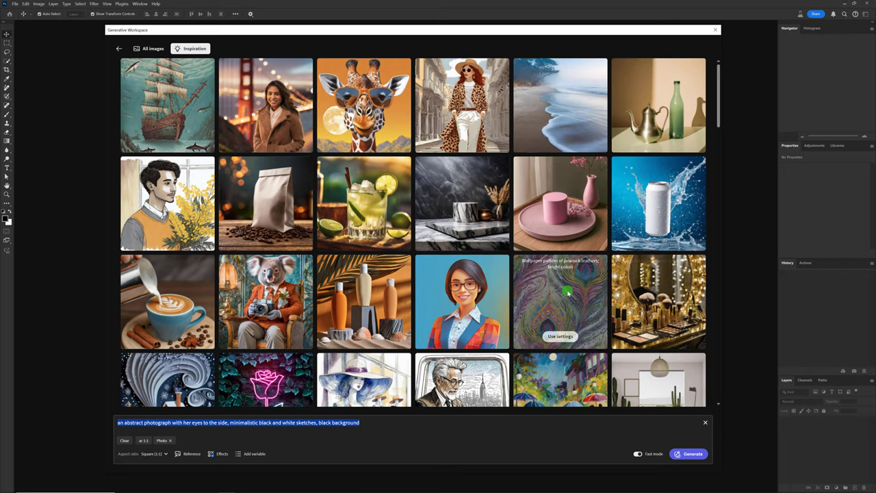
scroll(567, 292, down, 3)
scroll(567, 292, down, 2)
scroll(566, 291, down, 2)
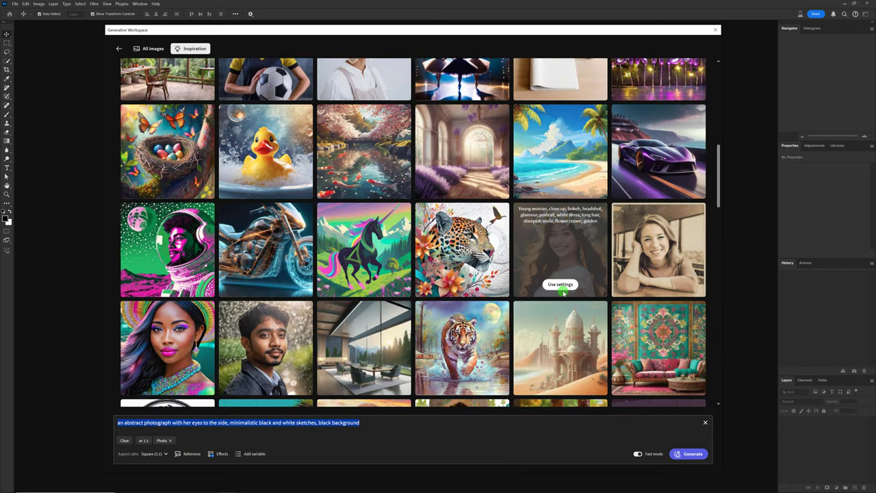
scroll(562, 290, up, 1)
scroll(563, 290, up, 3)
scroll(563, 290, up, 3)
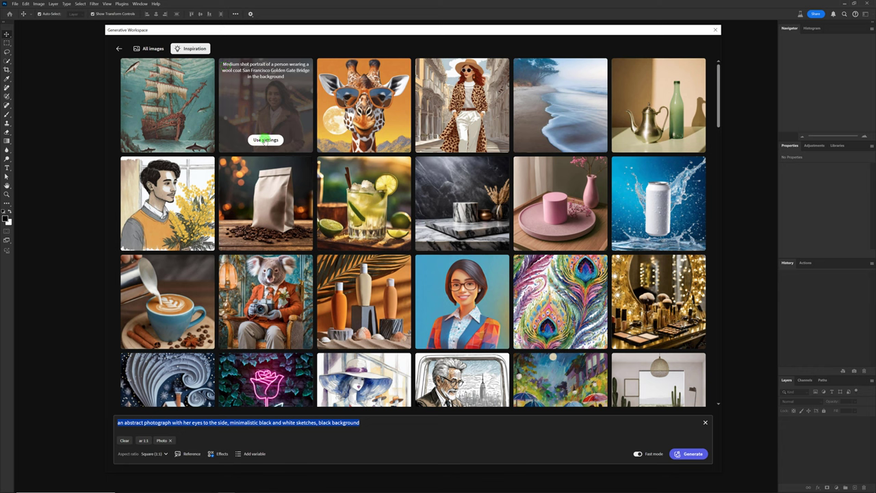
click(264, 139)
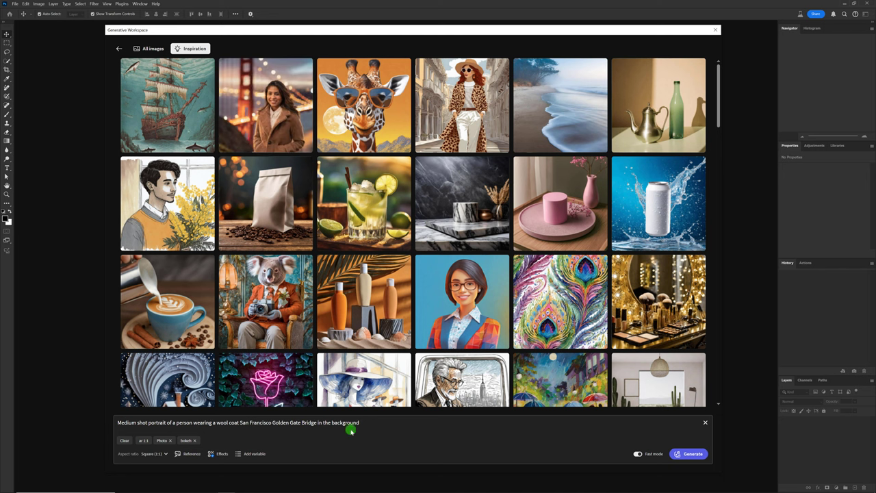
Step: Generate four Golden Gate wool-coat portraits, preview each one, and return to All images
click(689, 454)
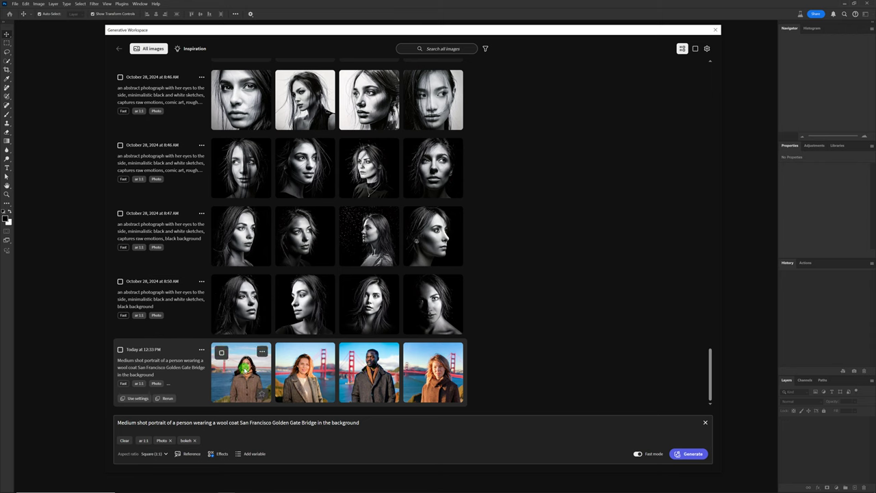
click(244, 368)
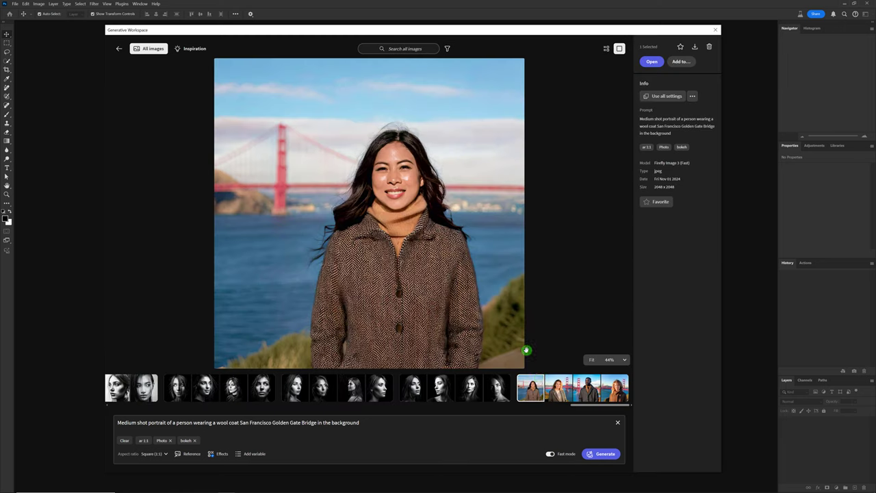
click(558, 388)
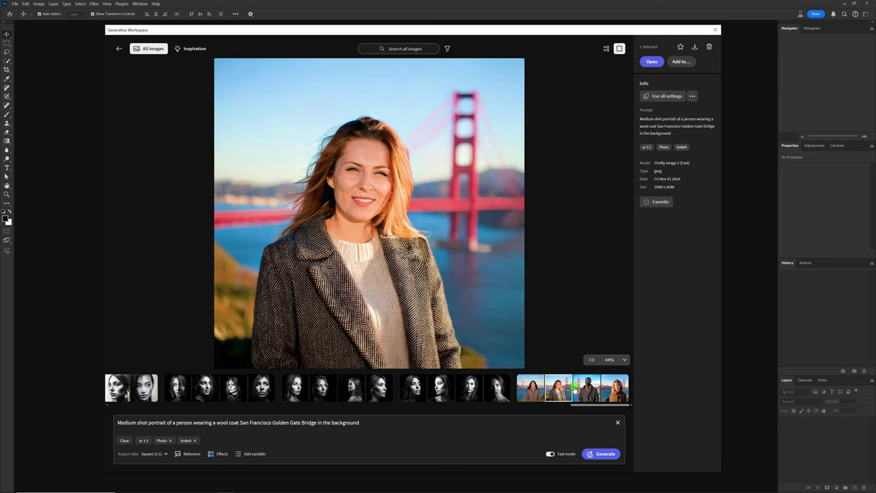
click(587, 388)
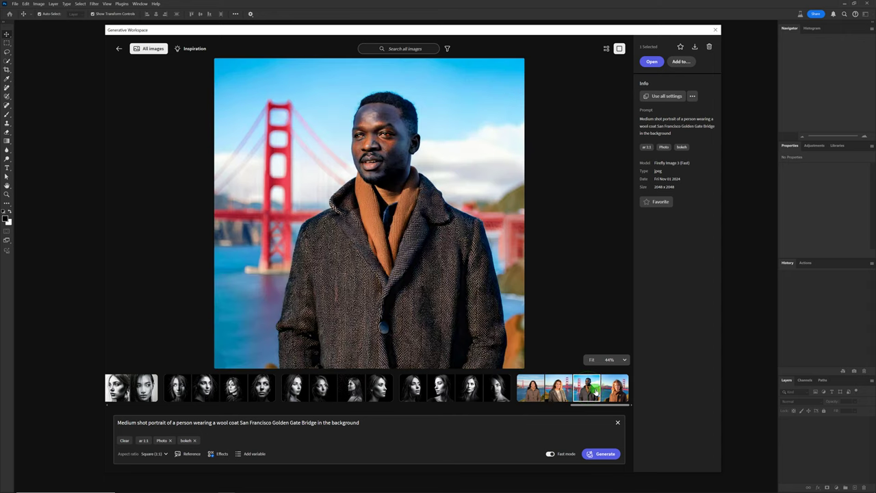
click(617, 388)
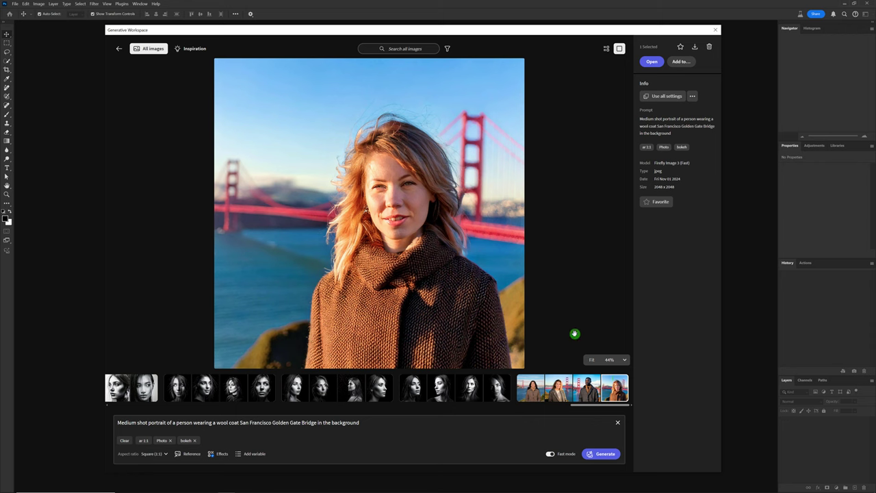
click(148, 49)
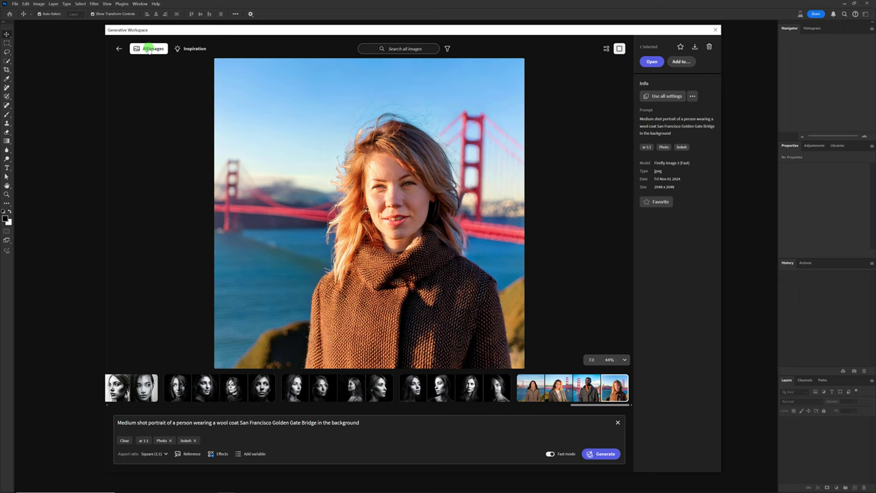
click(148, 48)
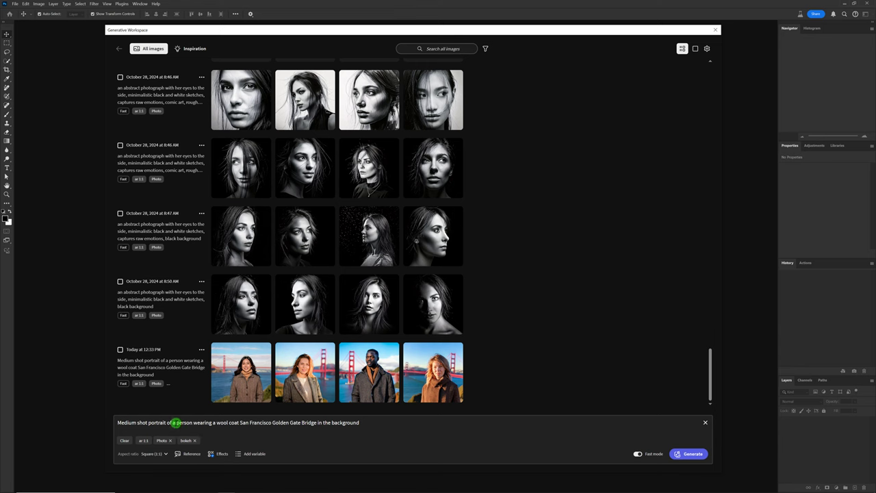
Step: Change the prompt to a woman with İstanbul Boğaz Köprüsü and generate
click(174, 422)
text(w)
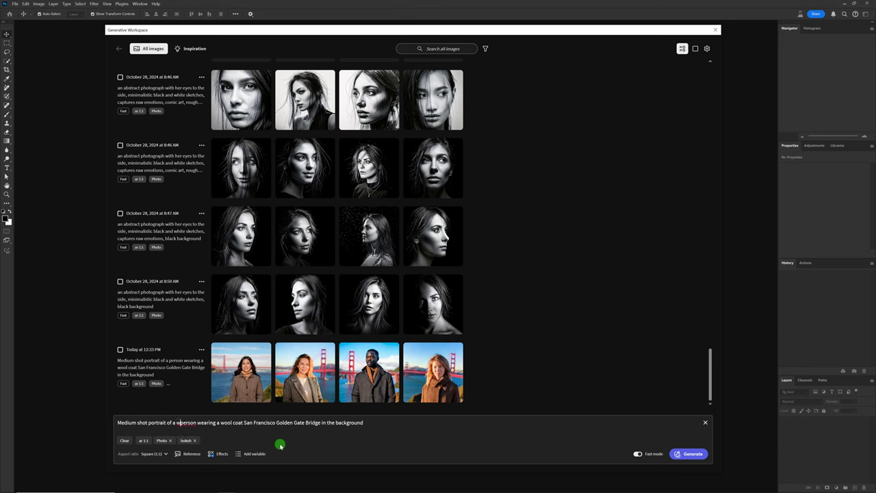
text(oma)
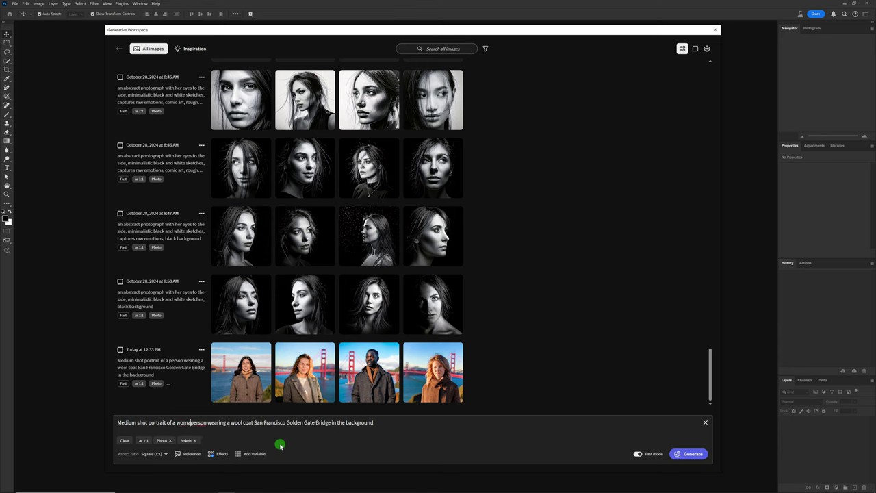
text(n)
key(Delete)
key(Delete)
key(Delete)
key(Delete)
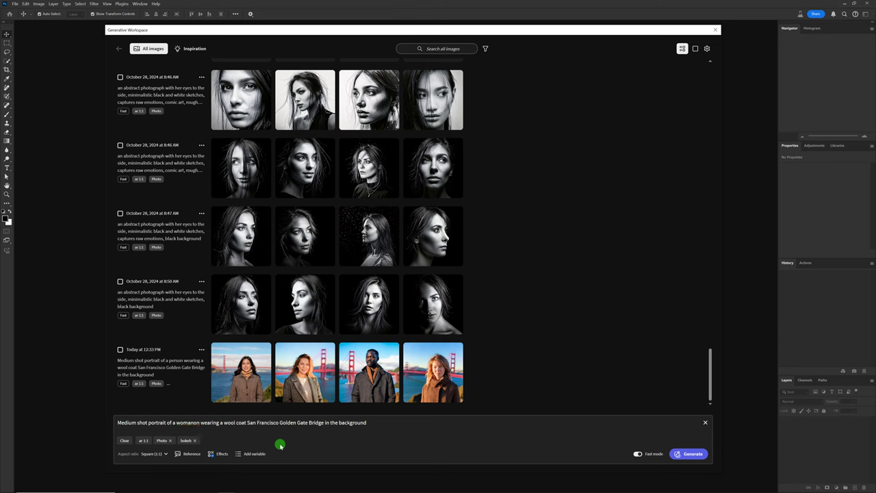
key(Delete)
key(Delete)
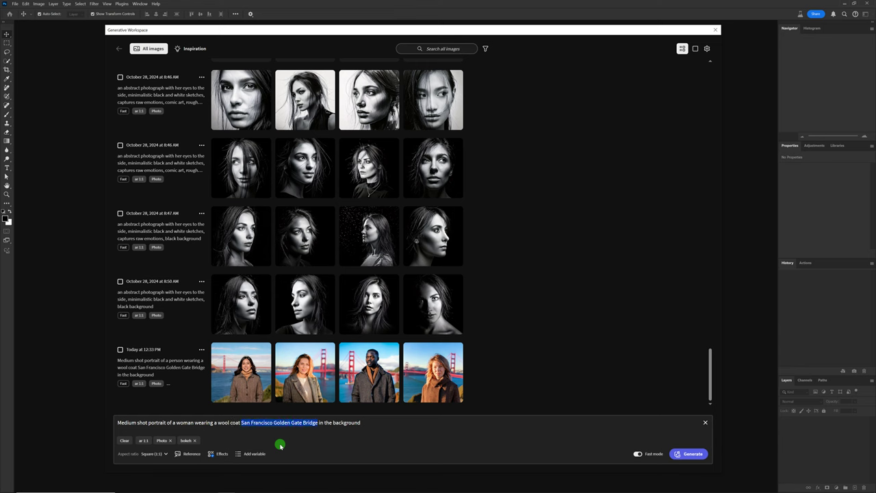
text(Istanb)
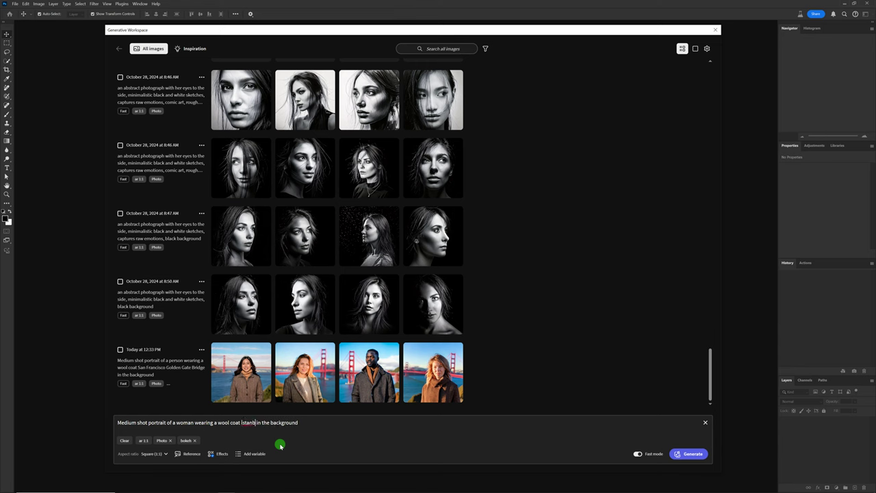
text(ul Bo)
text(ğa)
text(z Kö)
text(prüsü)
click(688, 453)
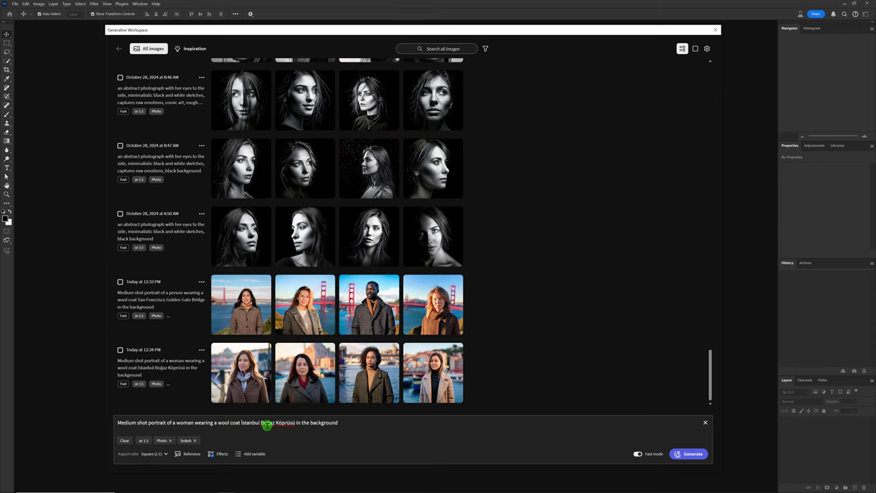
Step: Replace the landmark with Kız Kulesi and generate another batch
click(268, 422)
drag(261, 422, 291, 423)
text(Kız Ku)
text(lesi)
click(680, 455)
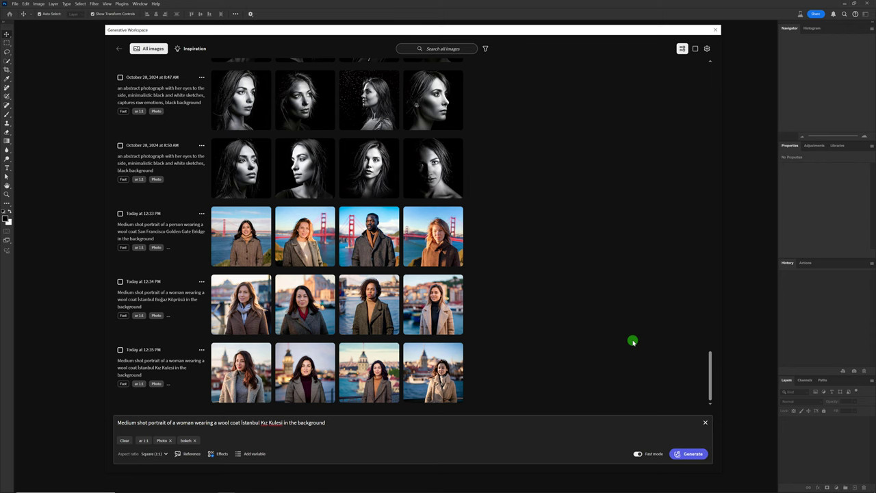
Step: Preview the four Kız Kulesi wool-coat portraits large, then return to All images
click(240, 372)
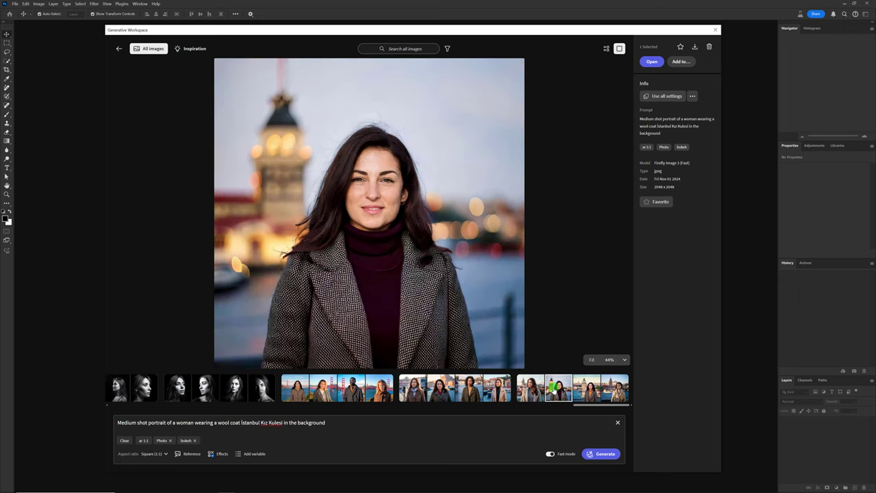
click(588, 391)
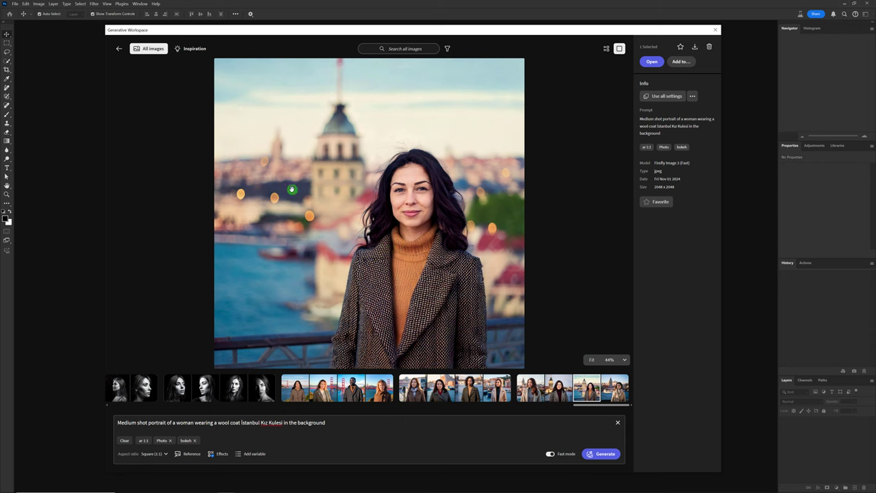
click(613, 381)
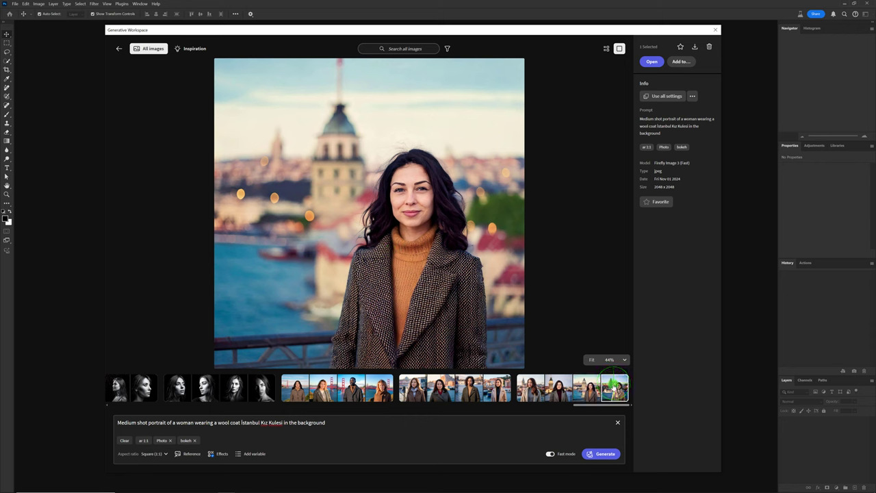
click(613, 388)
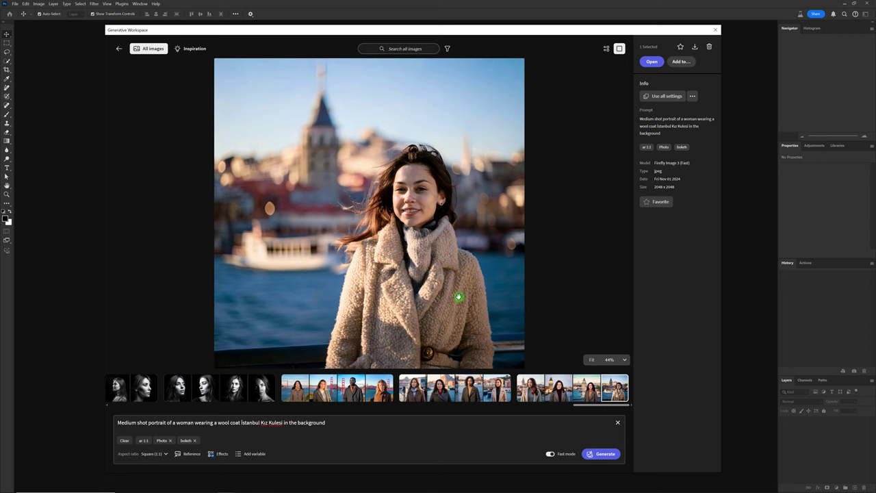
click(148, 51)
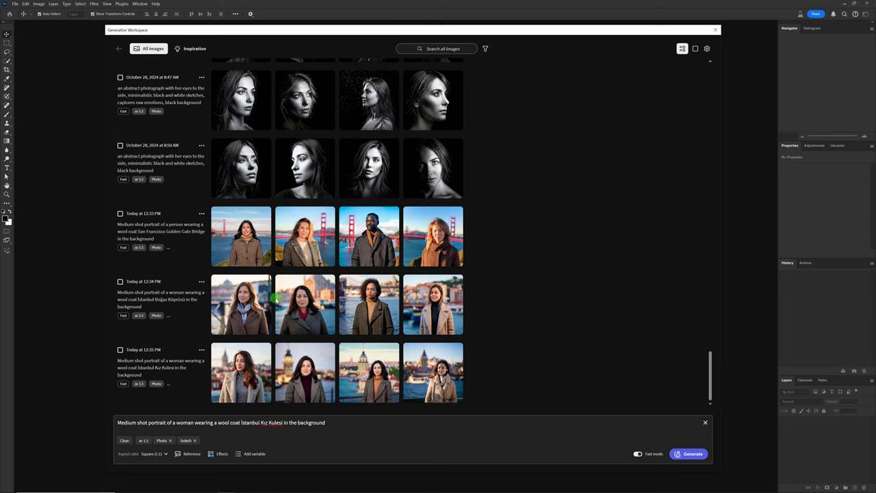
Step: Reuse the foggy beach inspiration prompt and extend it to read 'bright, sunrise'
click(188, 49)
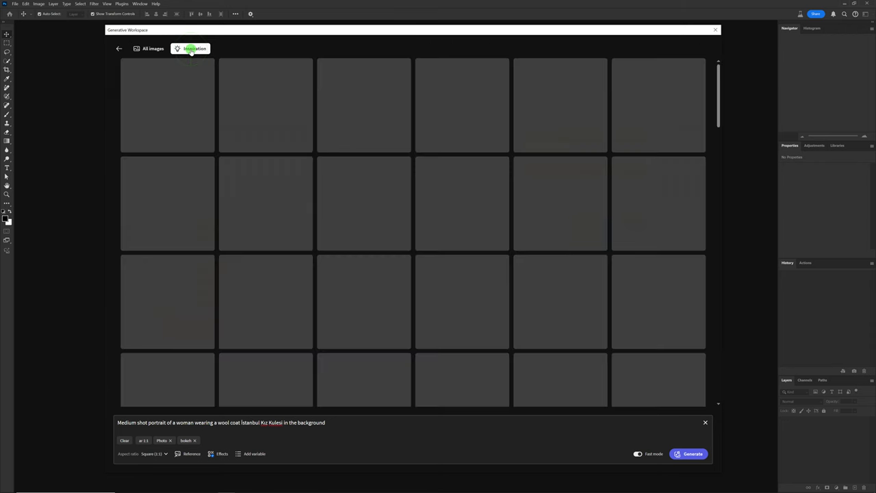
scroll(490, 241, down, 2)
scroll(490, 241, down, 3)
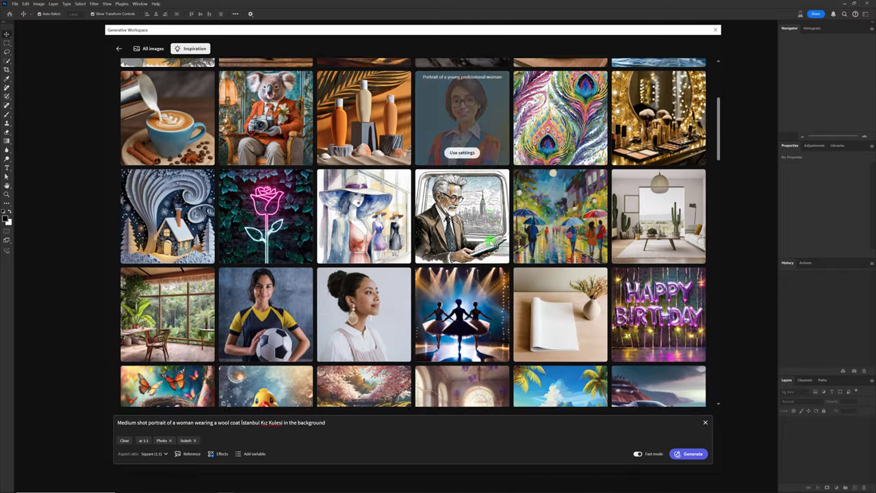
scroll(489, 241, up, 5)
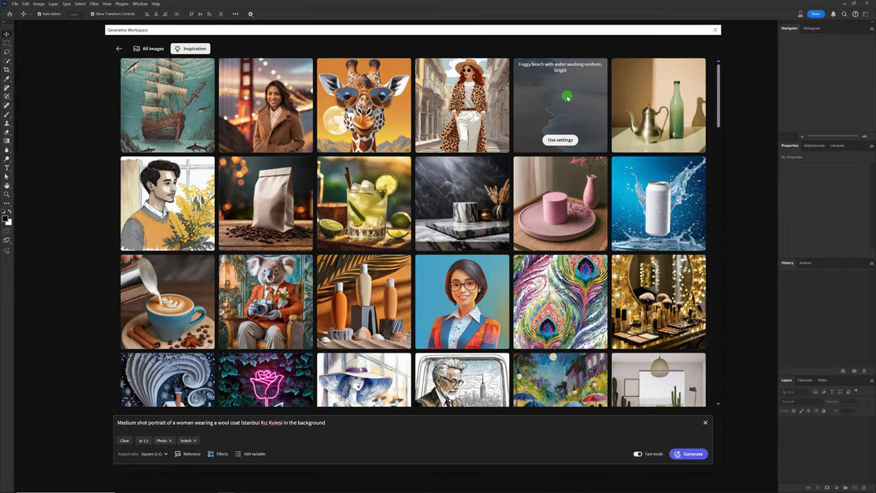
click(559, 140)
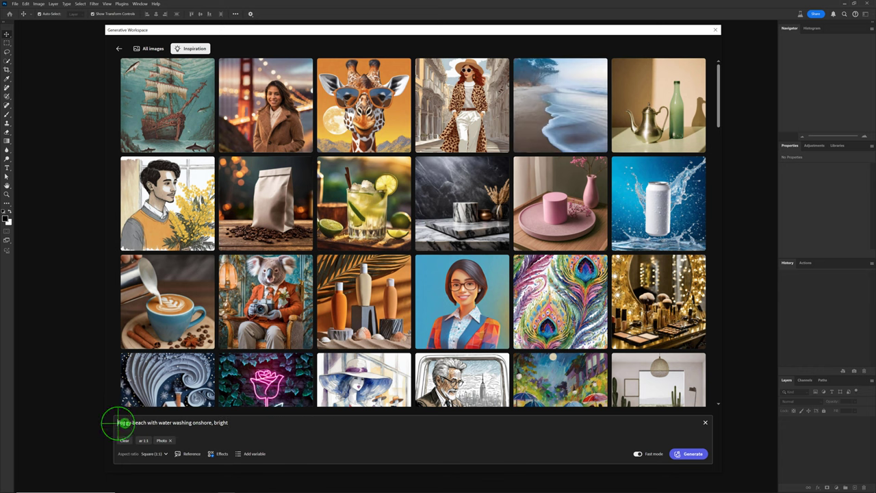
drag(117, 422, 229, 422)
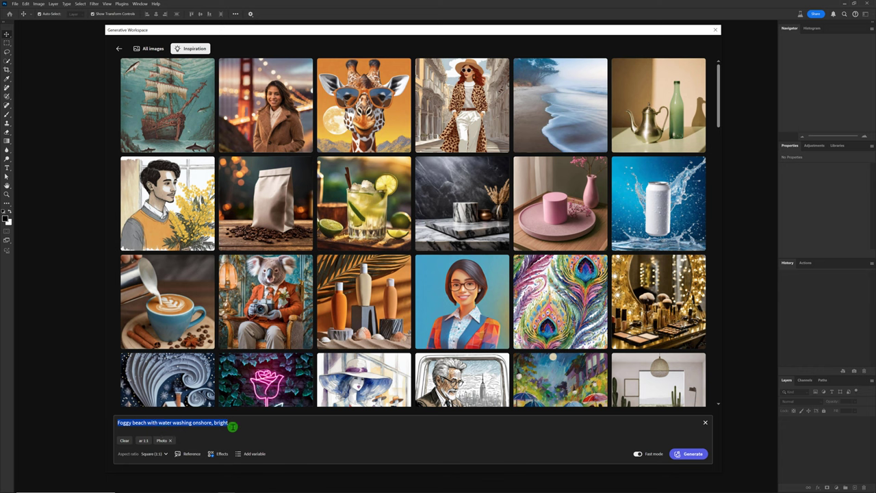
click(234, 423)
text(, sunrise)
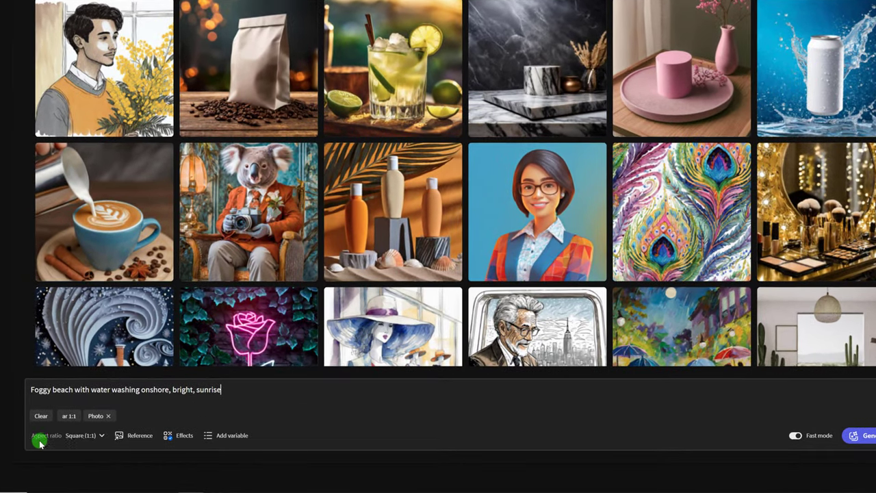
Step: Change the foggy beach aspect ratio from square 1:1 to Landscape (4:3)
click(101, 436)
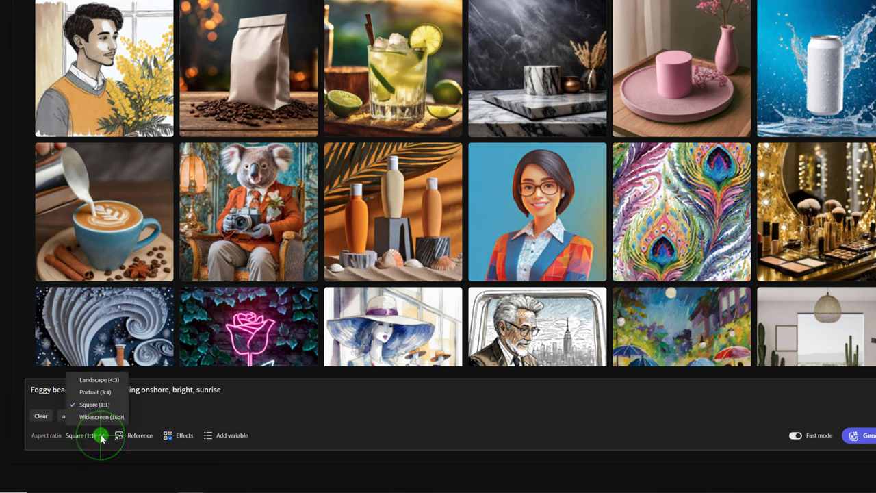
click(98, 383)
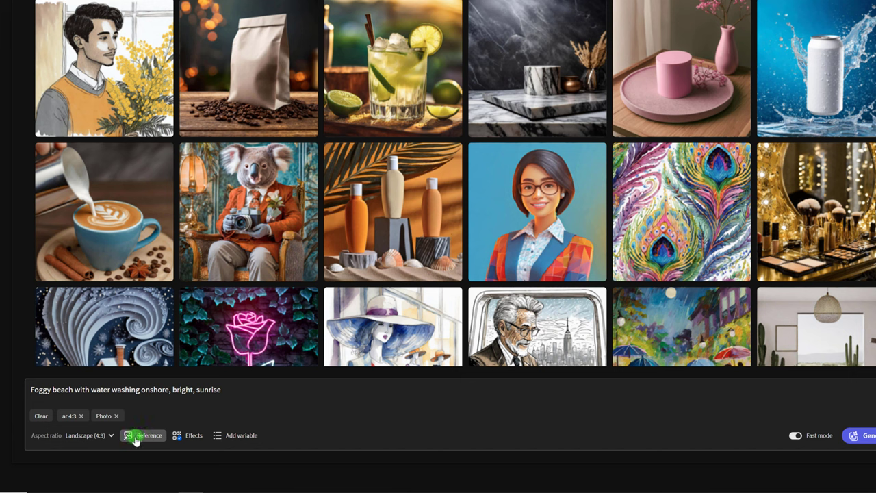
Step: Open the effects options, try the Art content type, and keep Photo
click(184, 436)
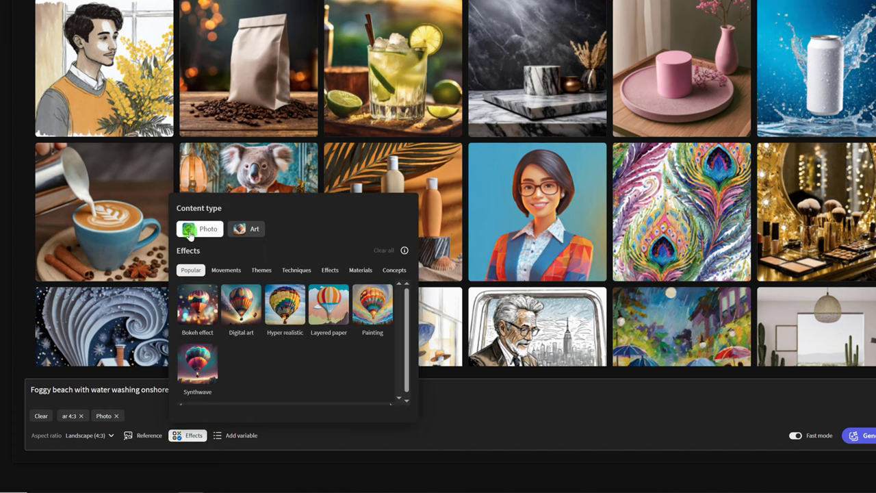
click(237, 230)
click(190, 231)
click(239, 229)
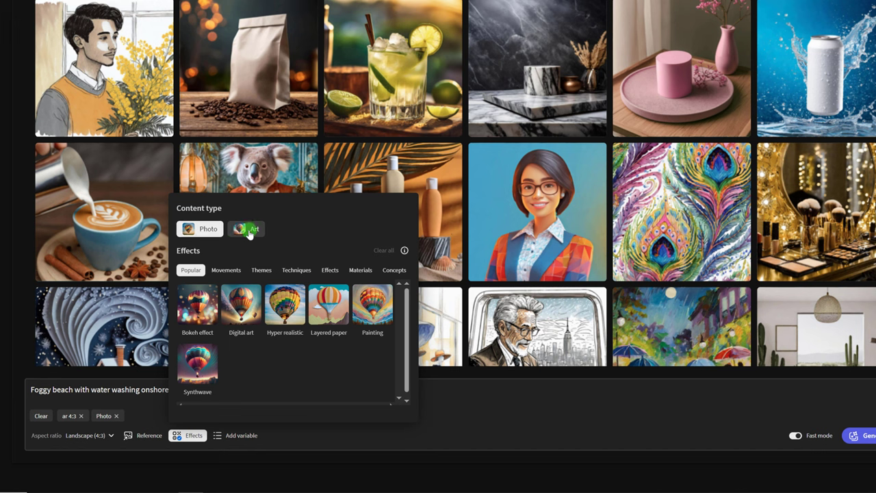
click(195, 232)
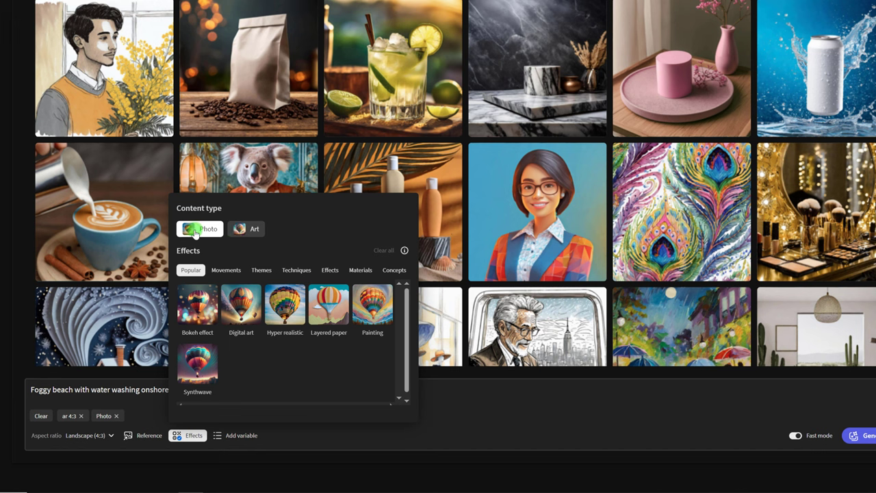
Step: Browse the Movements, Themes, Techniques, Effects, Materials and Concepts style categories
click(230, 271)
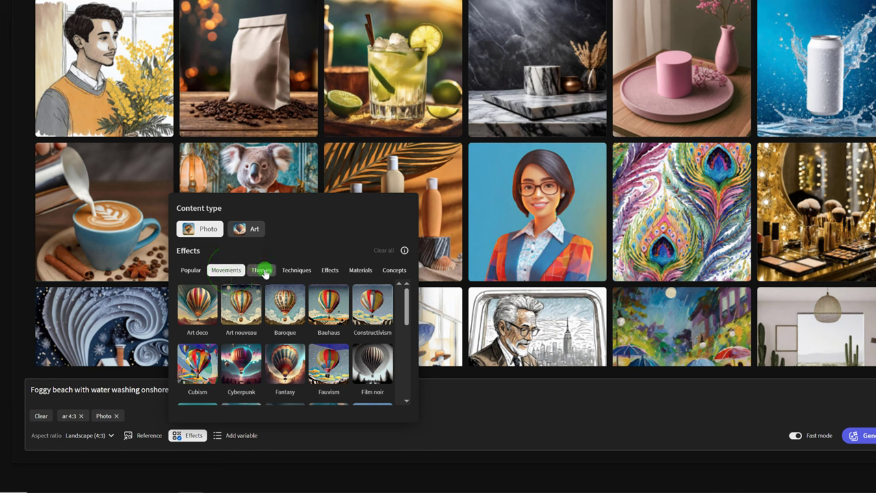
click(263, 271)
click(292, 271)
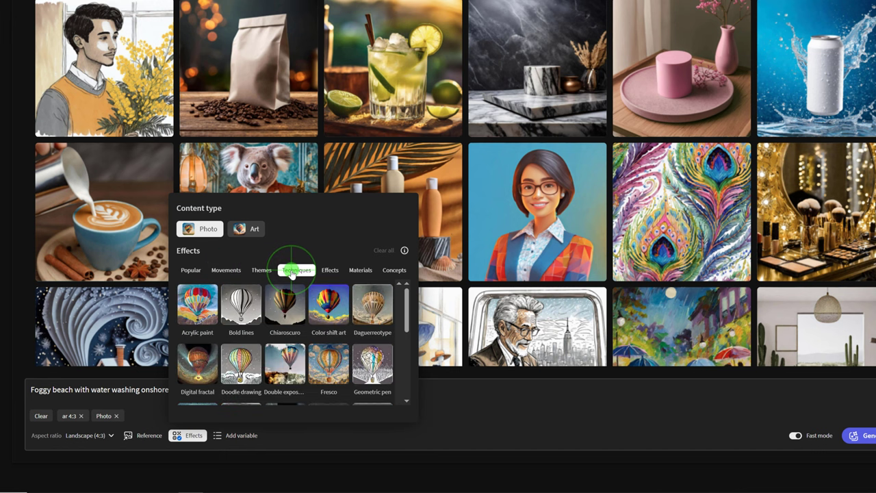
click(329, 271)
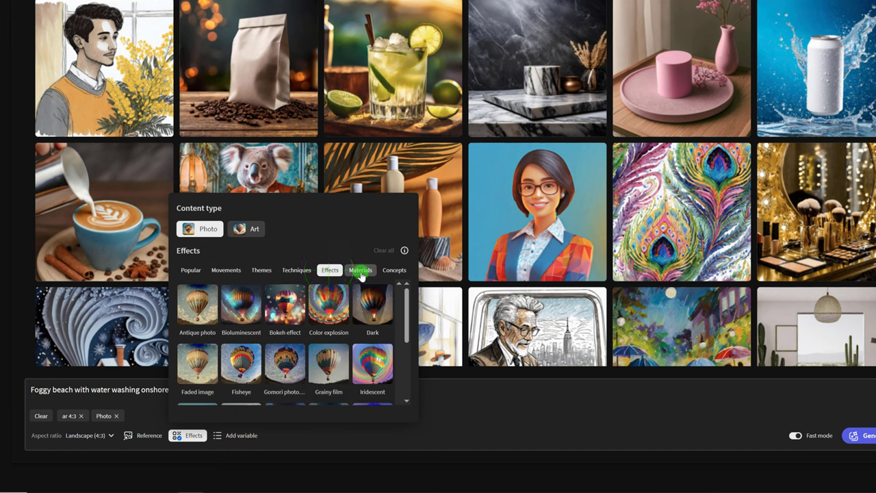
click(361, 271)
click(394, 270)
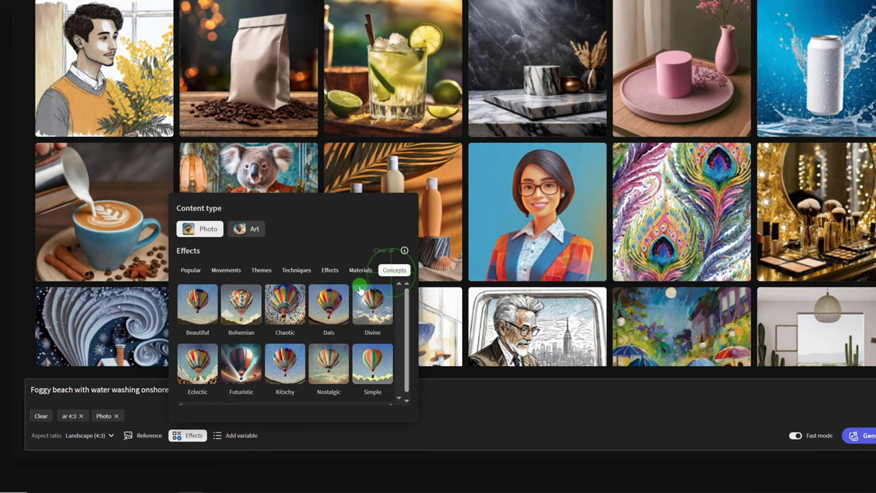
scroll(356, 360, down, 1)
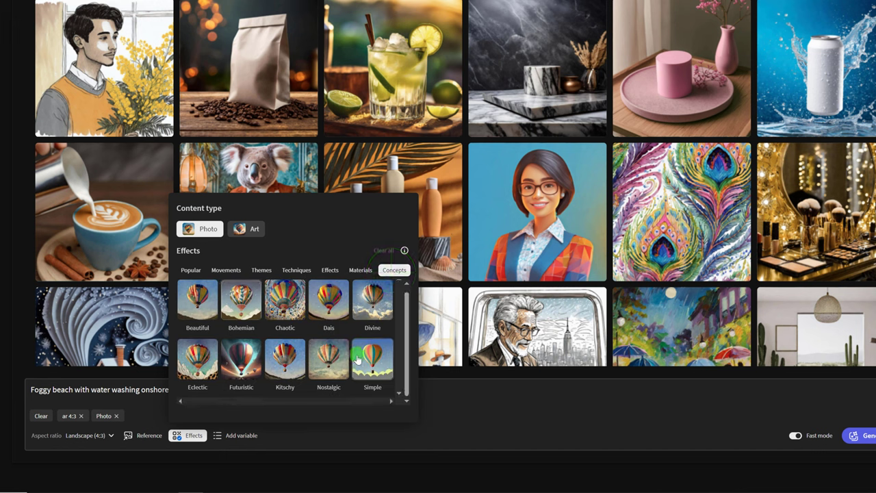
click(297, 270)
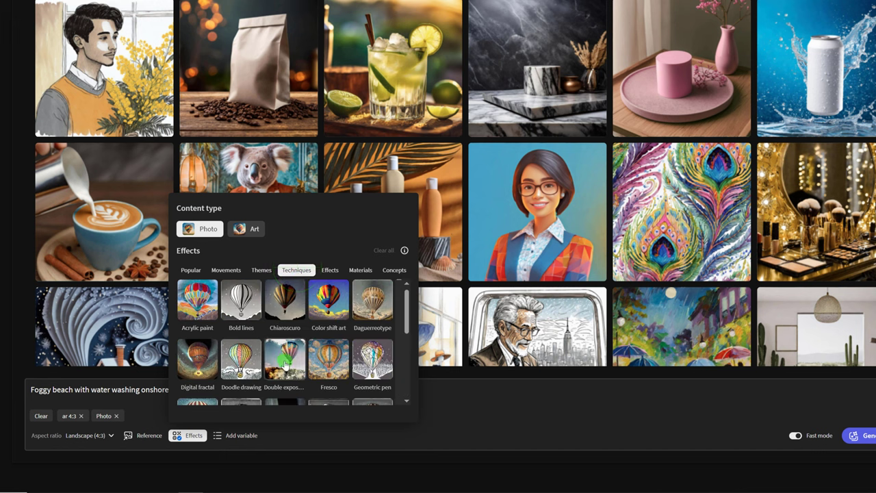
scroll(335, 355, down, 3)
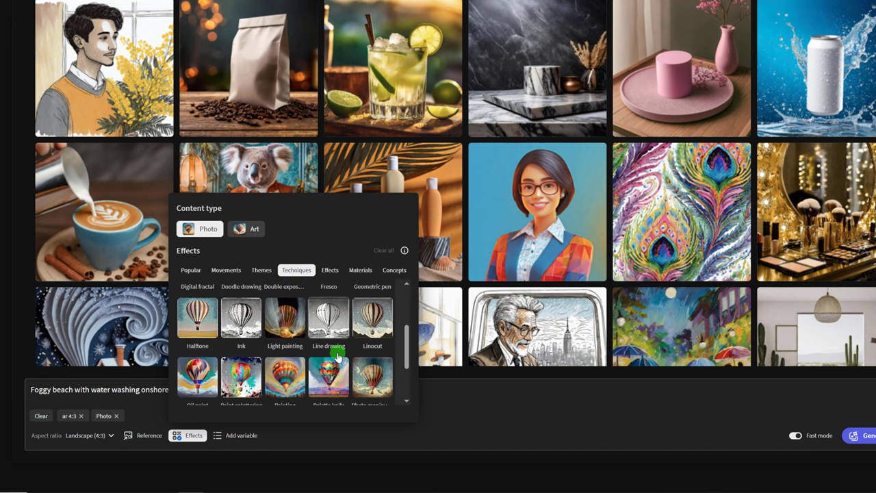
scroll(335, 352, down, 2)
Step: Apply the Splash images theme effect to the foggy beach sunrise prompt
click(262, 269)
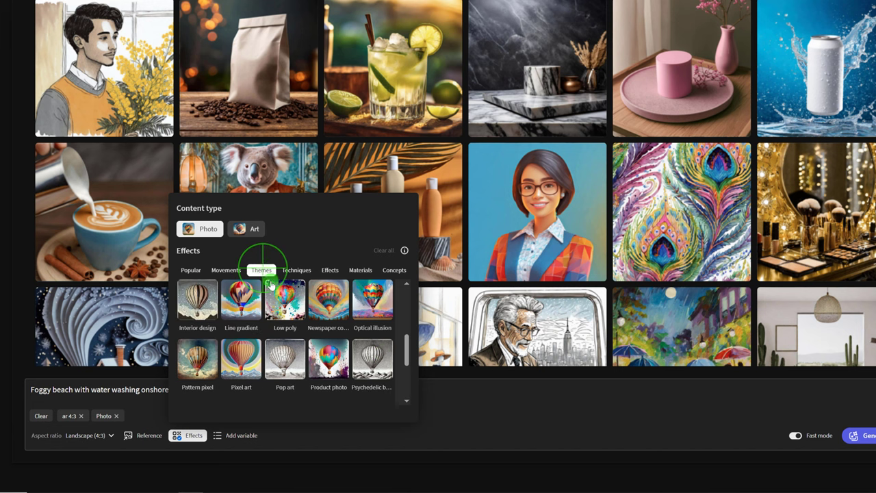
scroll(295, 346, down, 3)
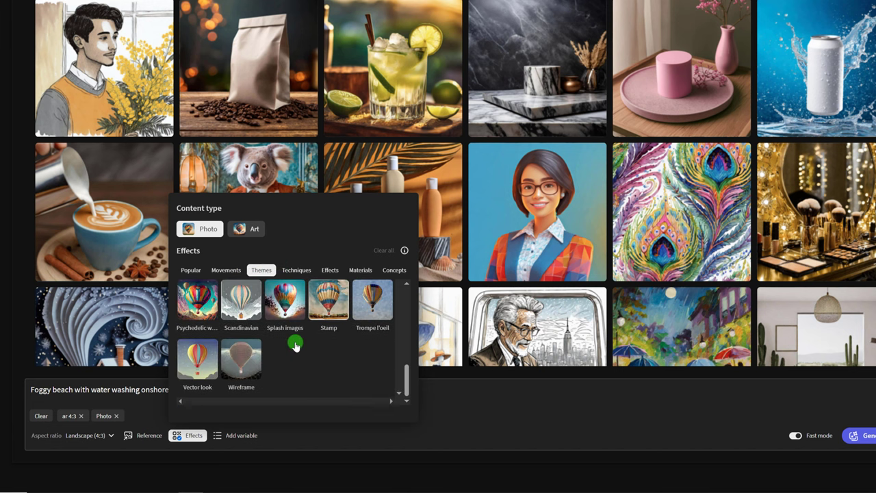
click(285, 301)
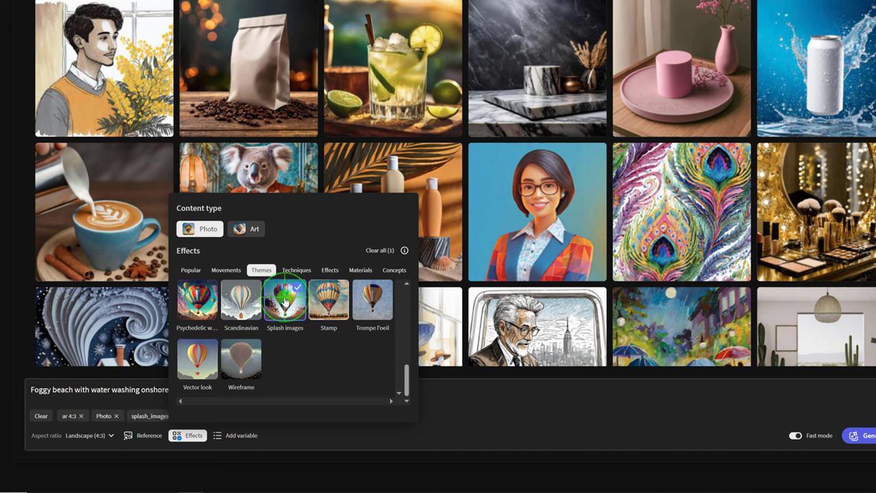
click(477, 400)
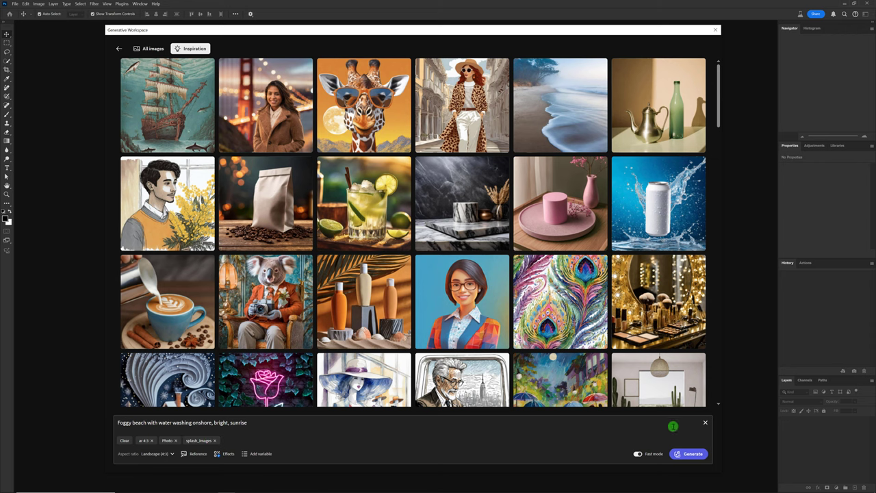
Step: Generate four foggy sunrise beach images and open the first one in Detail View
click(689, 453)
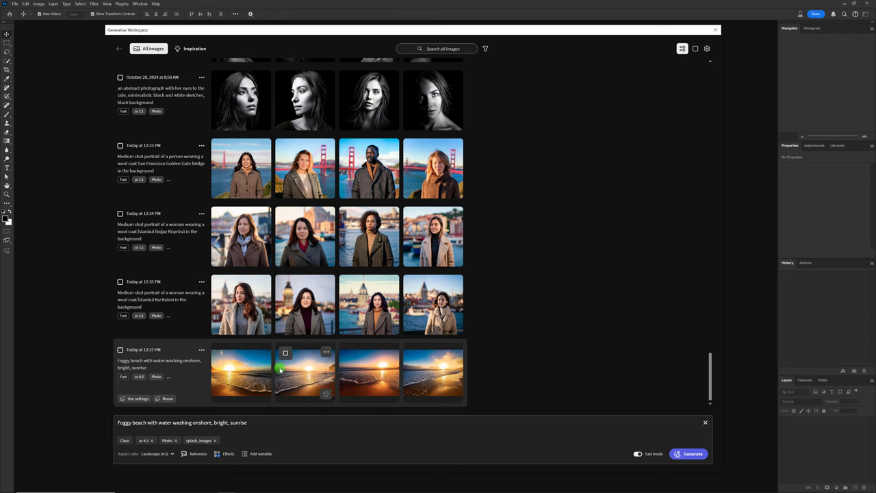
click(695, 51)
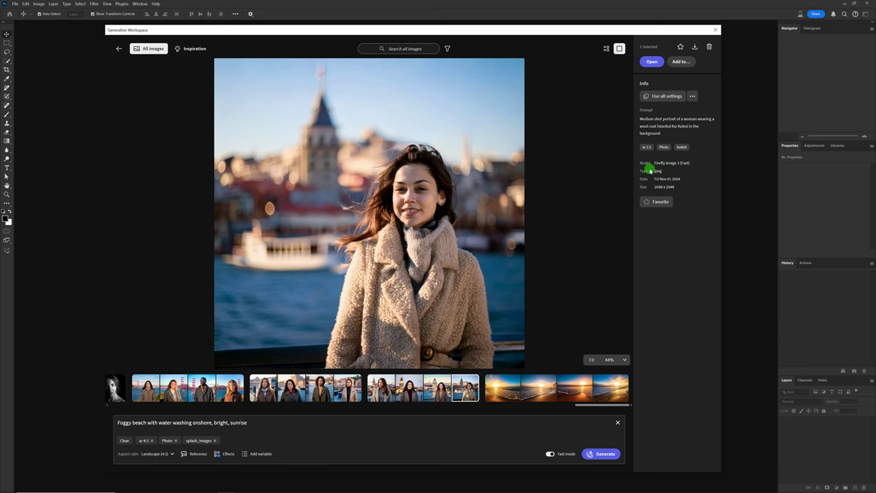
click(497, 396)
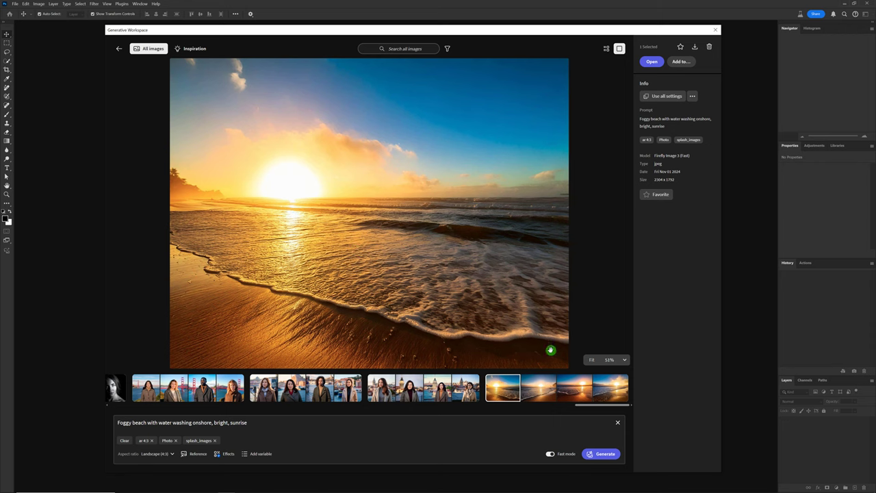
Step: View the second, third and fourth beach results, then return to All images
click(534, 387)
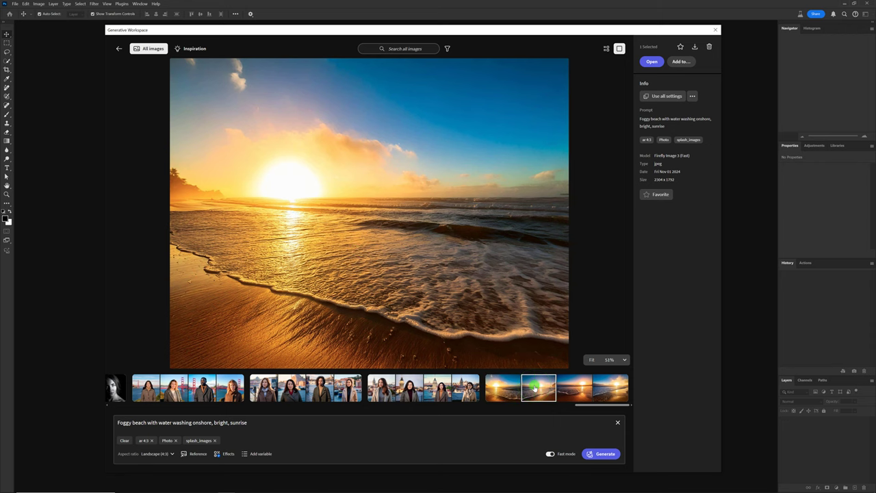
click(575, 390)
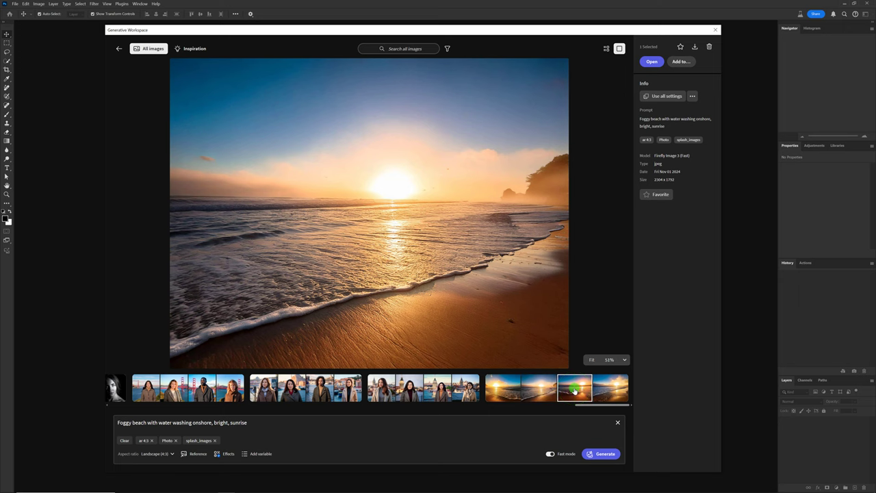
click(606, 388)
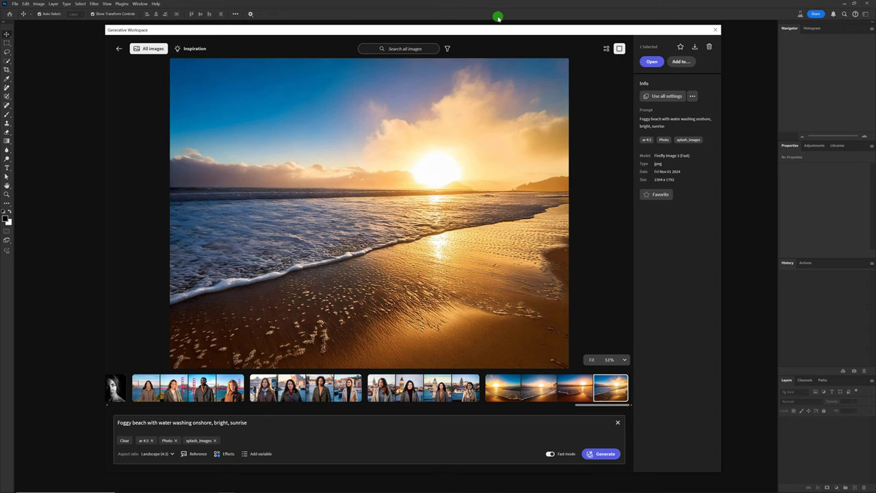
click(150, 49)
click(281, 203)
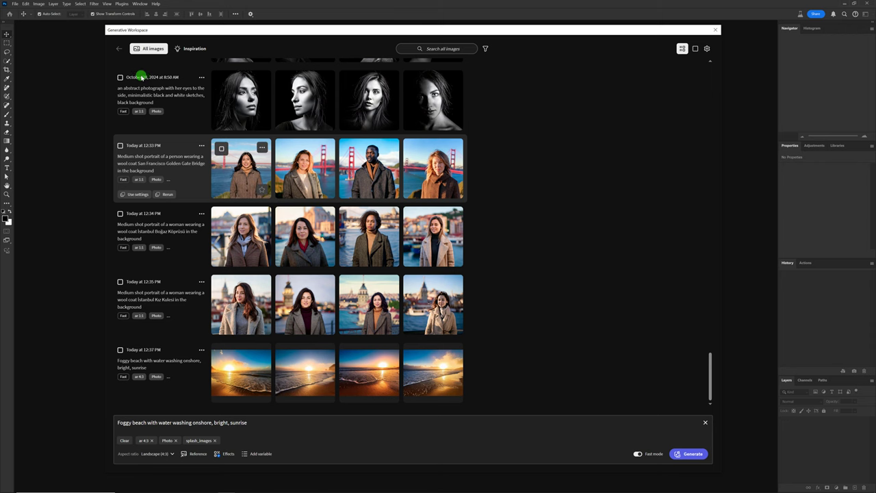
Step: Reuse the 'Beachfront home on a tropical island' inspiration settings and generate four square images
click(193, 48)
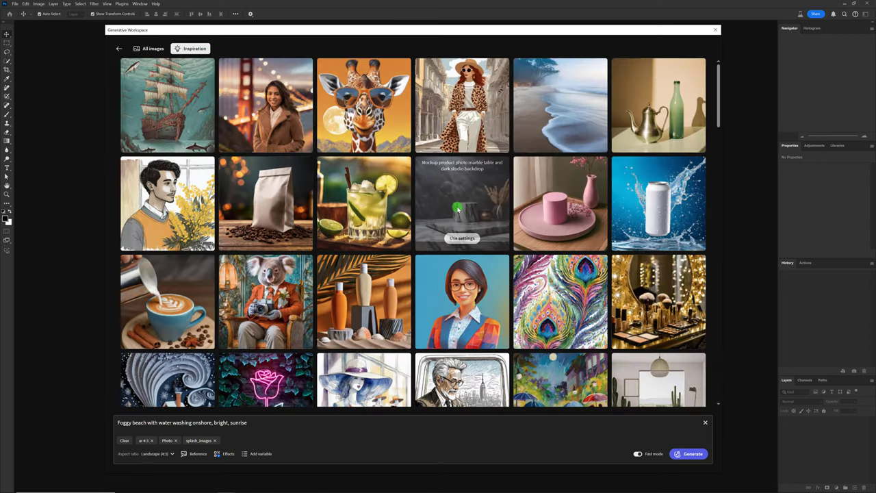
scroll(459, 226, down, 3)
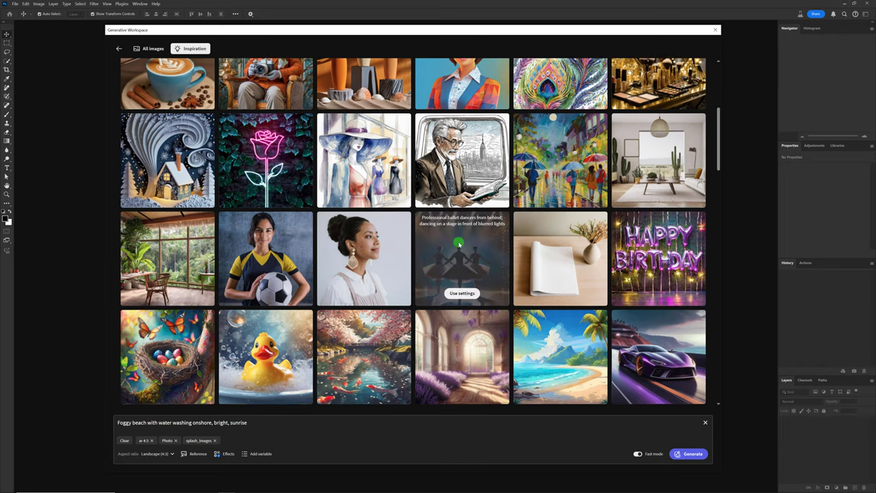
scroll(460, 246, down, 3)
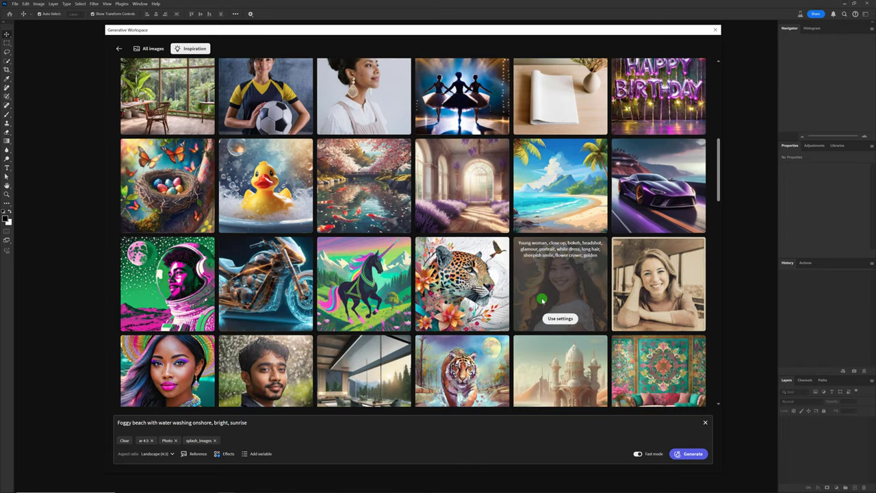
scroll(542, 296, down, 2)
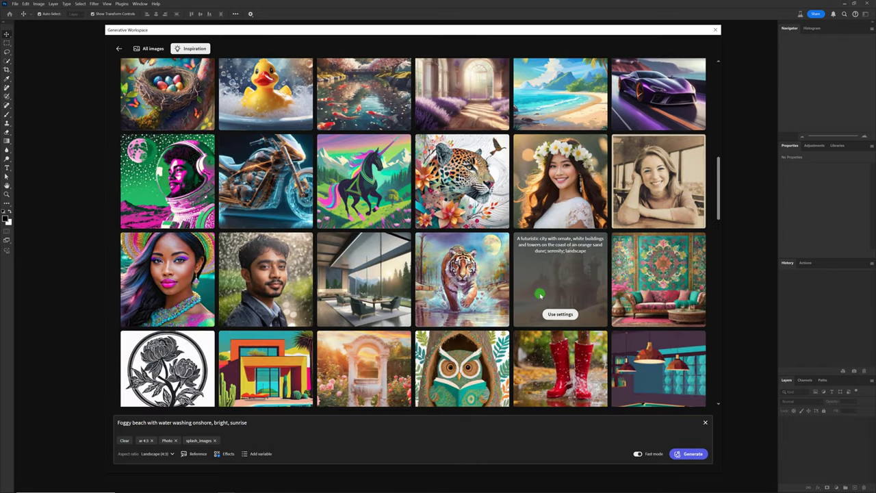
scroll(541, 297, down, 2)
scroll(491, 302, down, 3)
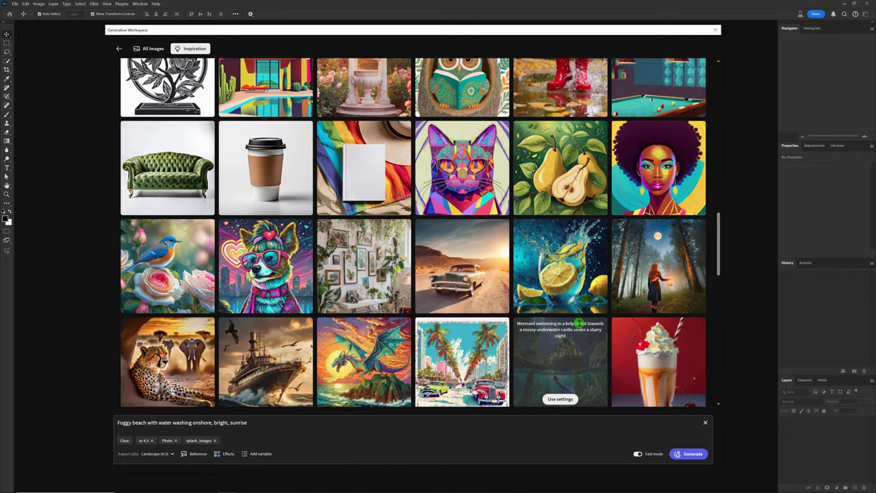
scroll(579, 324, down, 2)
scroll(579, 324, down, 3)
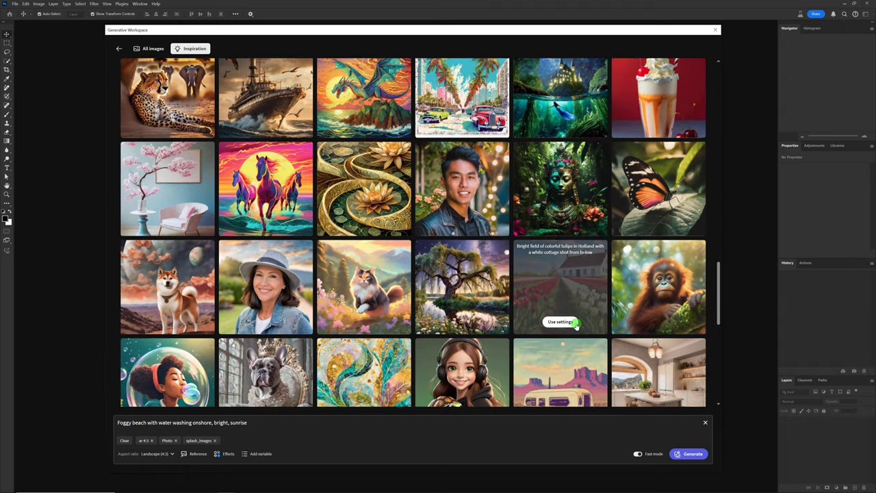
scroll(576, 326, down, 3)
scroll(576, 325, down, 2)
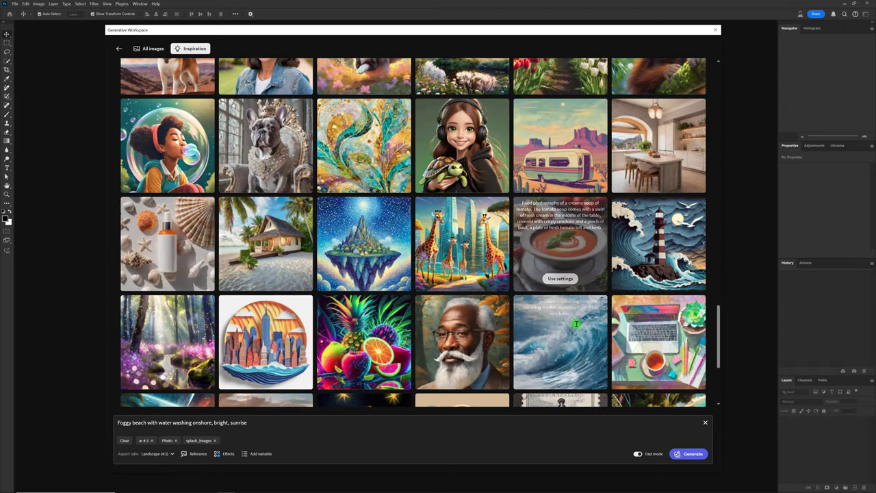
scroll(576, 325, down, 3)
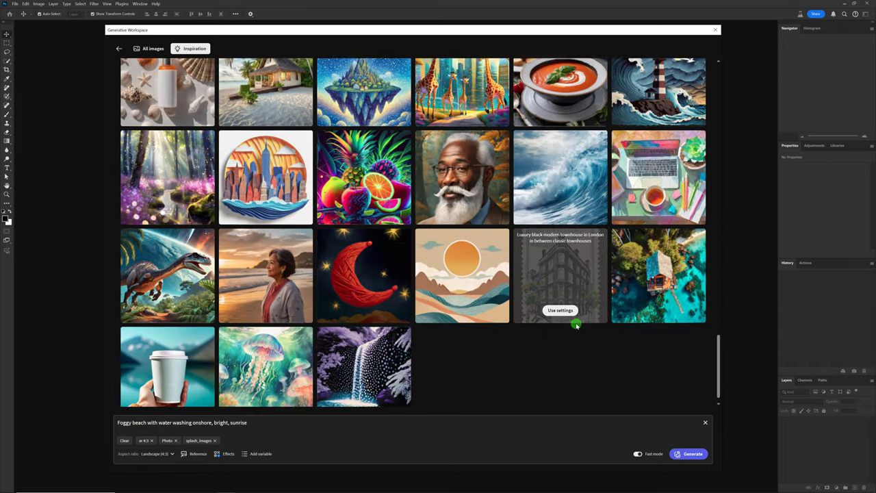
scroll(414, 301, up, 3)
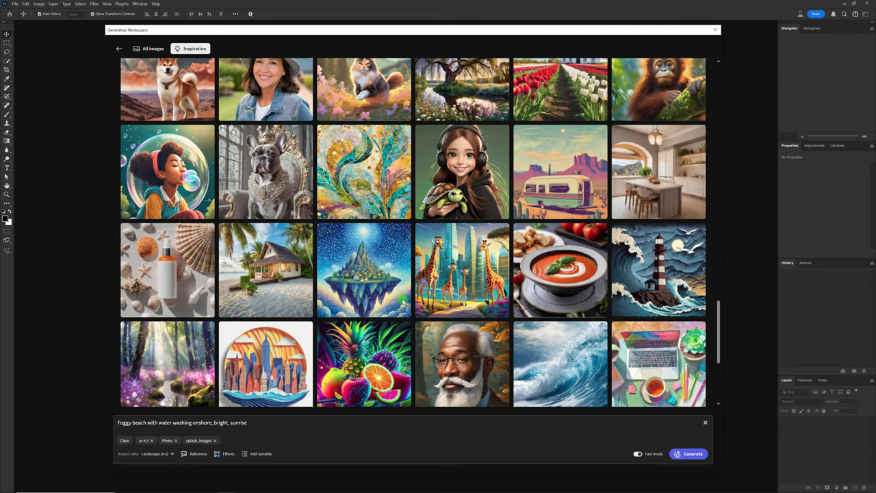
mouse_move(265, 91)
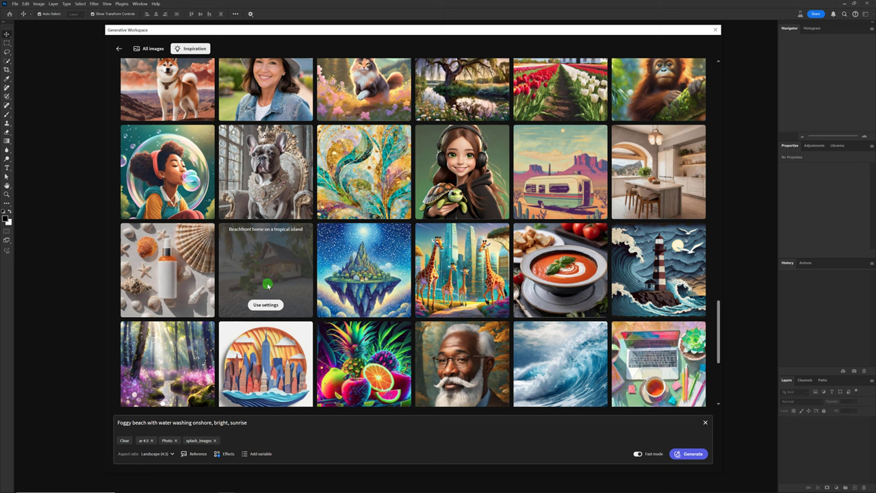
click(266, 305)
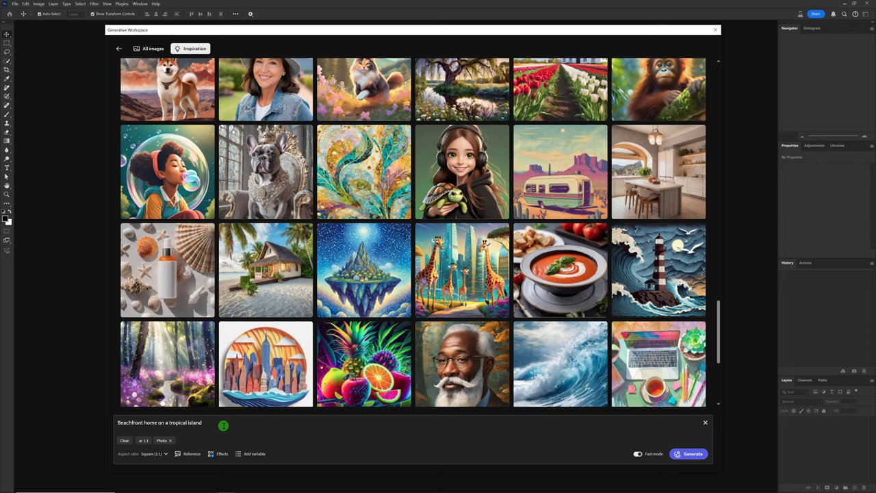
click(686, 455)
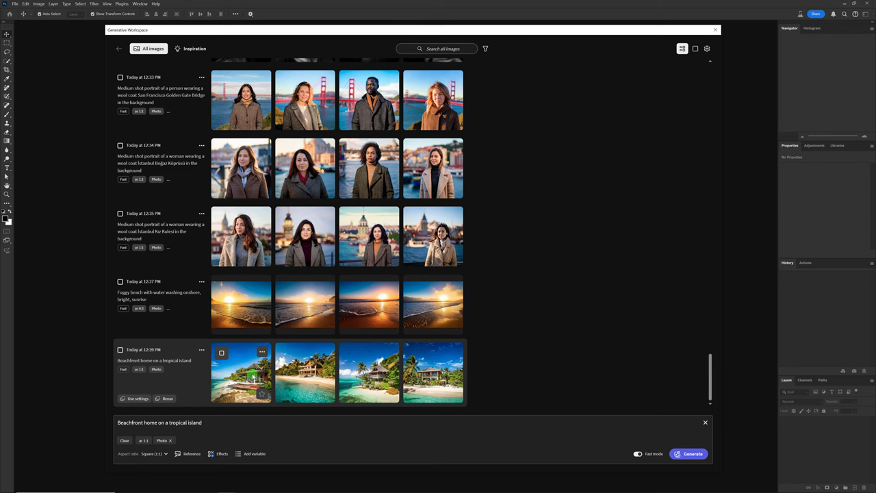
Step: Review all four tropical beachfront results, then bring up Add to for the thatched-hut image
click(252, 376)
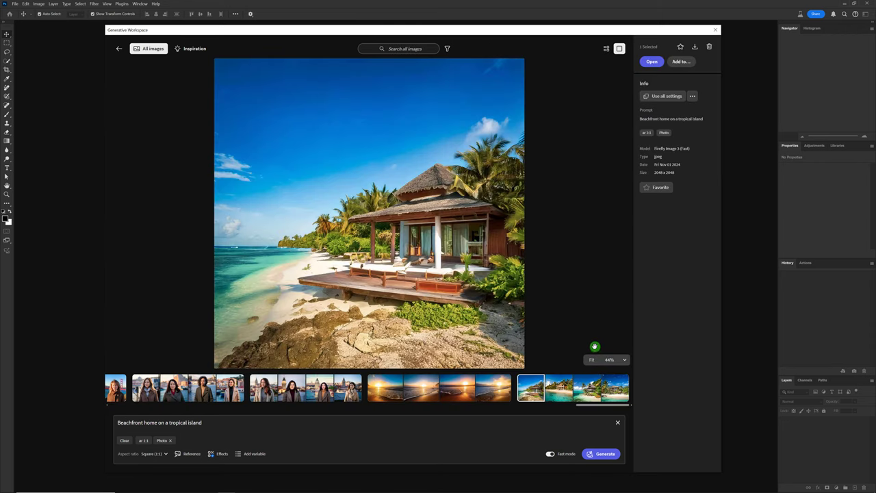
click(555, 393)
click(555, 392)
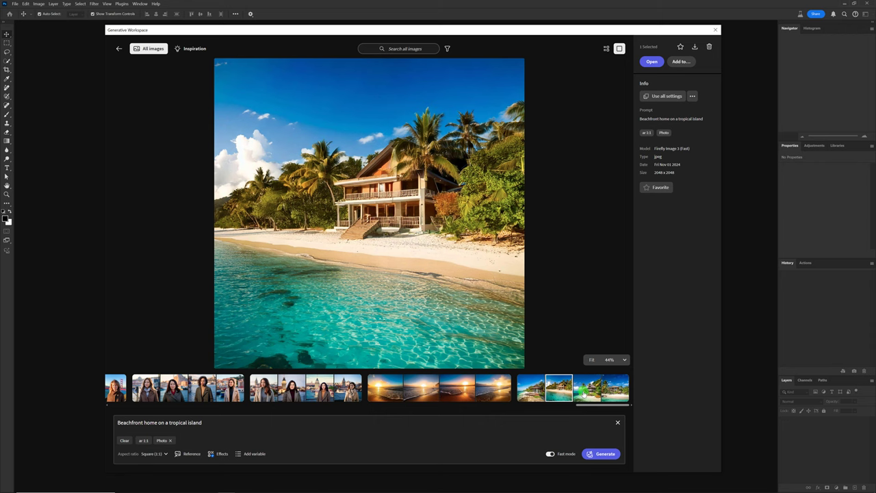
click(583, 394)
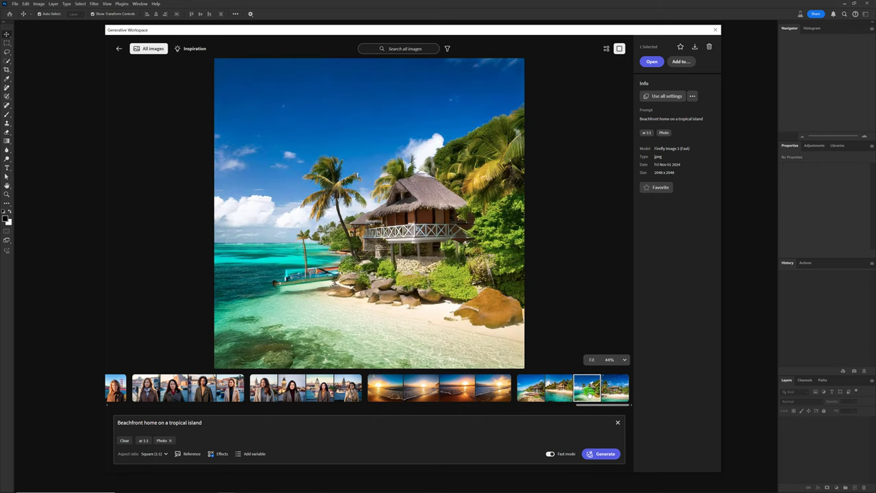
click(629, 377)
click(616, 390)
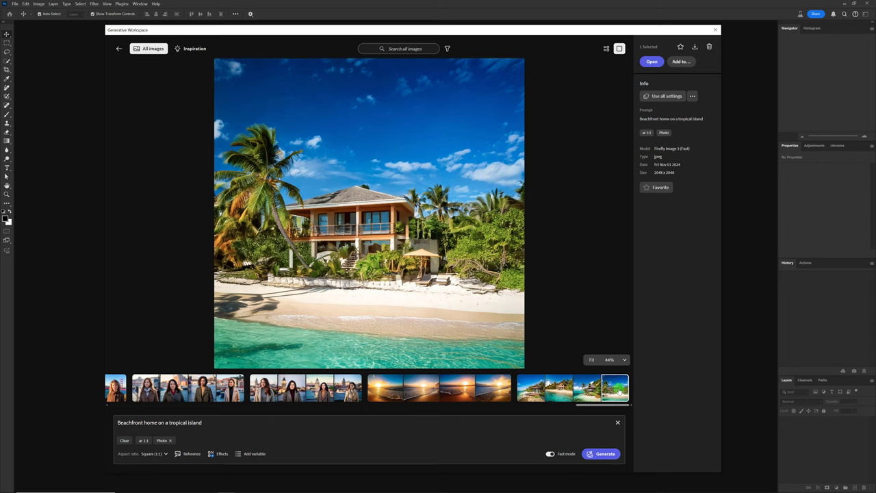
click(537, 394)
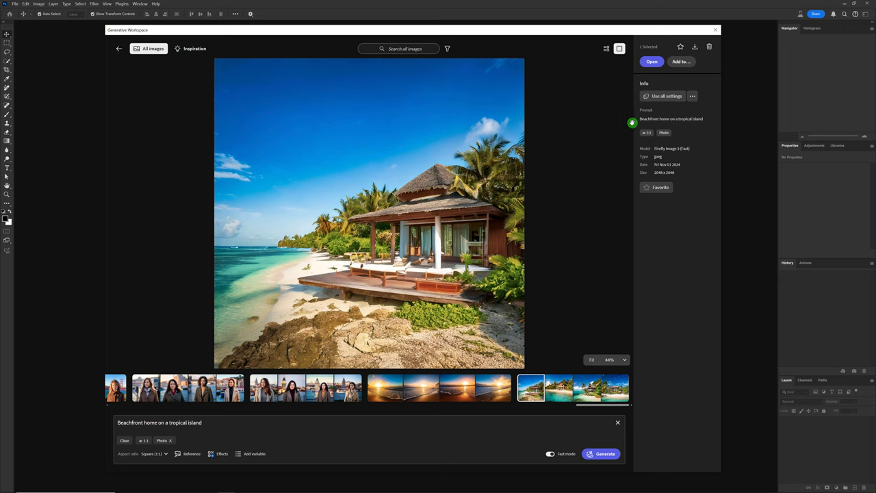
click(687, 62)
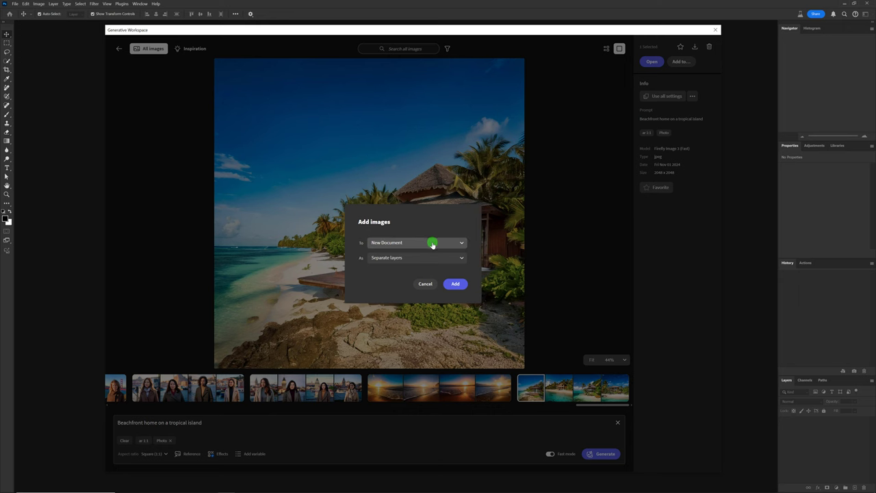
Step: Add the beachfront home image to a New Document as Separate layers
click(433, 243)
click(432, 244)
click(415, 259)
click(416, 259)
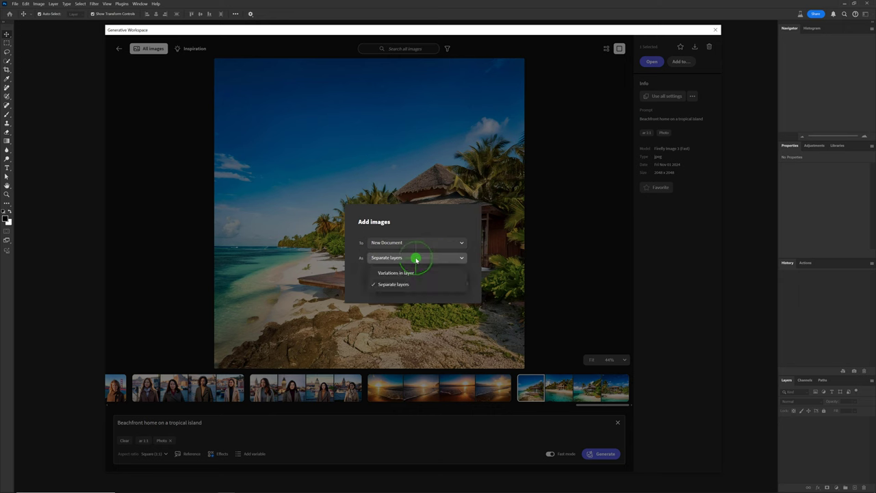
click(416, 257)
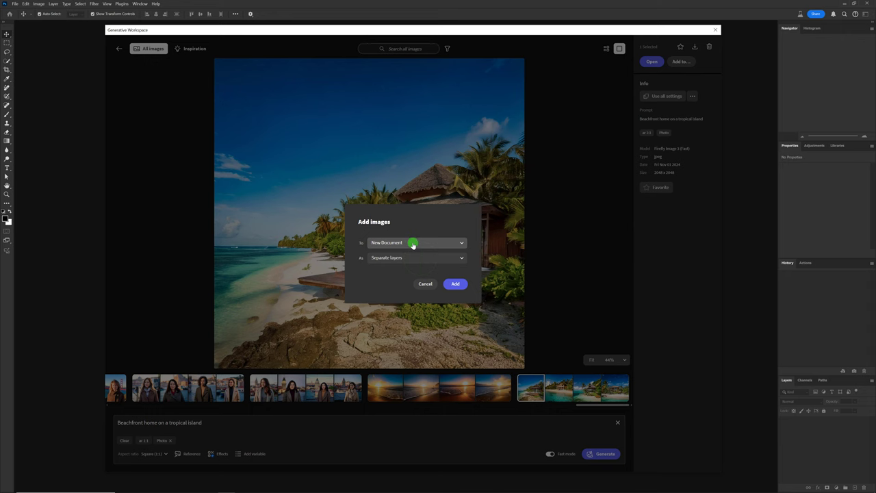
click(455, 283)
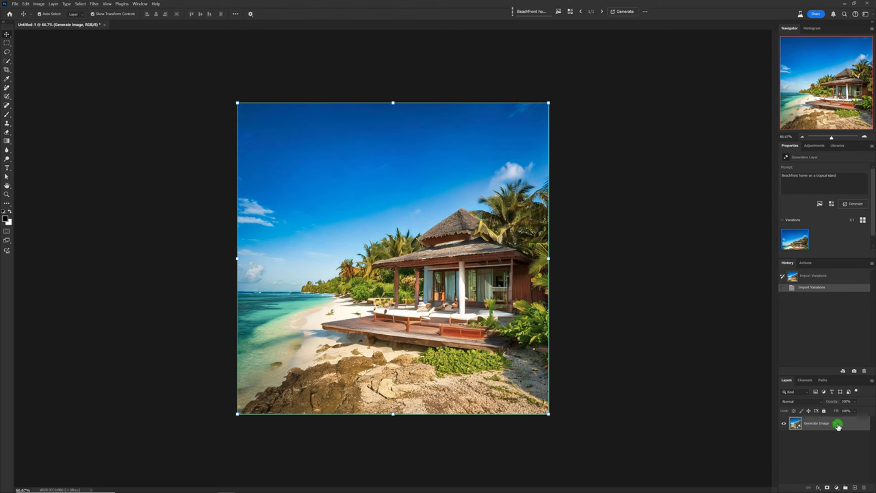
Step: Flatten Untitled-1's Generate Image layer into one Background layer with Flatten Image
click(836, 424)
right_click(836, 424)
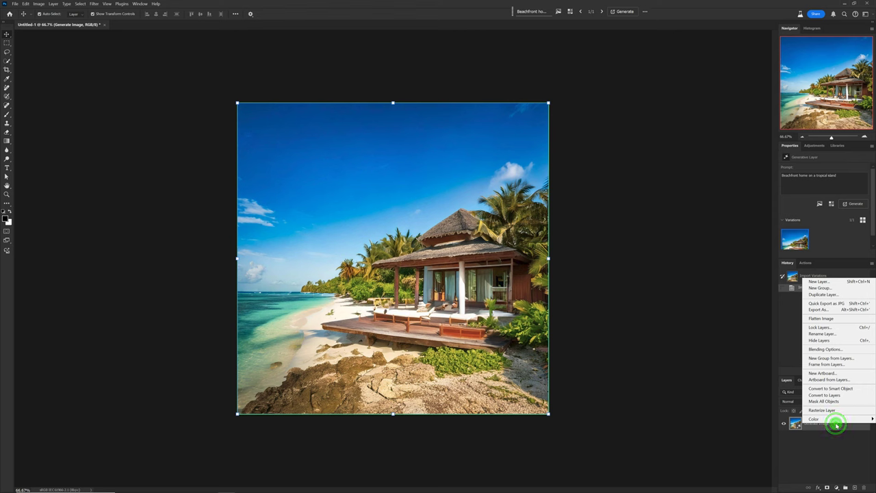
click(824, 320)
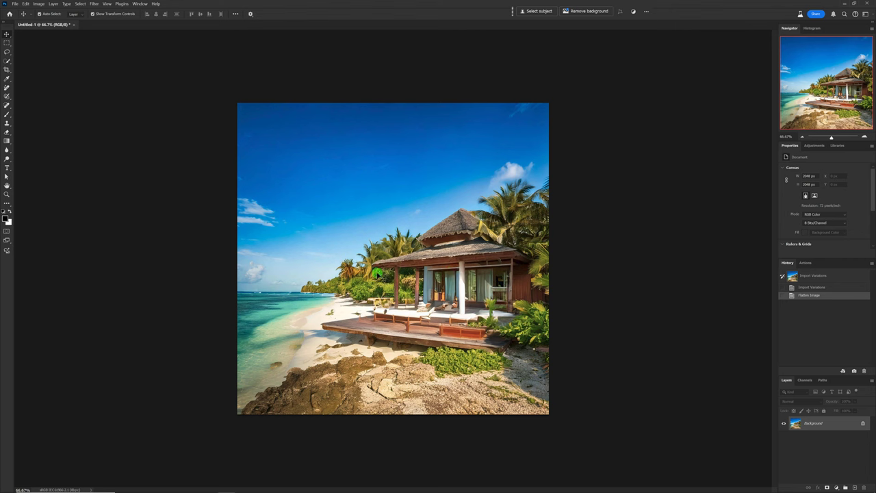
click(25, 5)
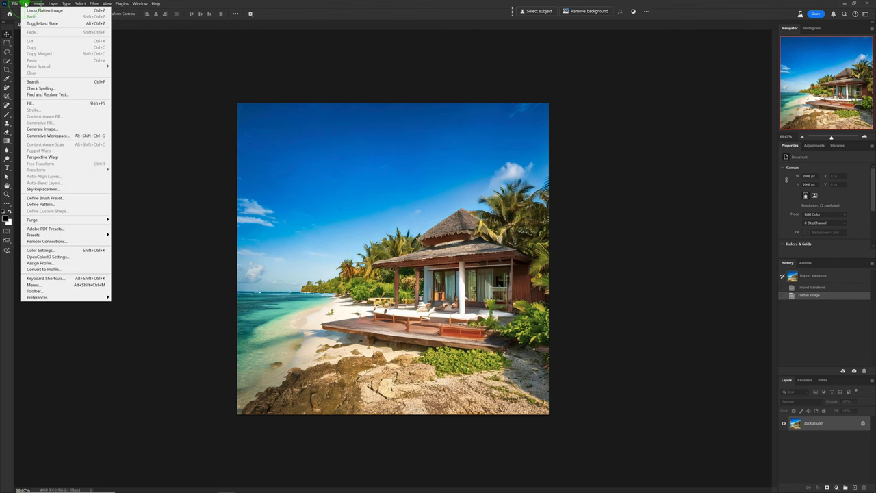
Step: Reopen the Generative Workspace and scroll All images back to the October 28 clown rows
click(76, 136)
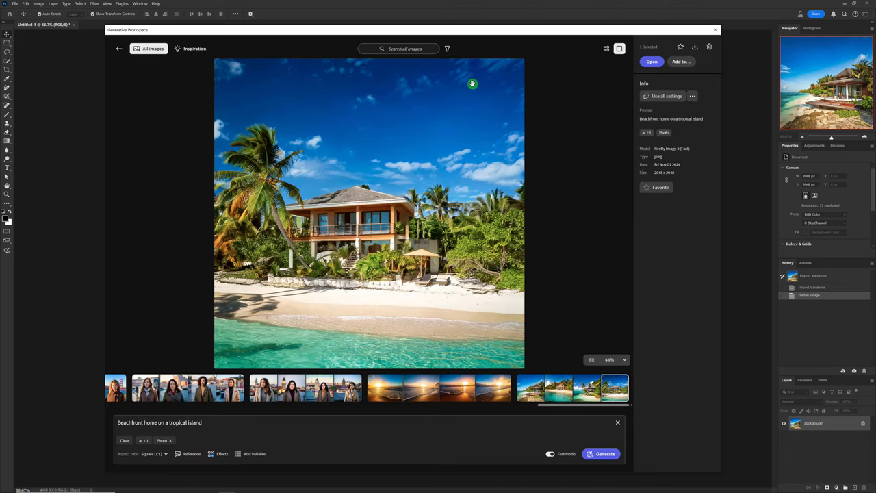
click(151, 57)
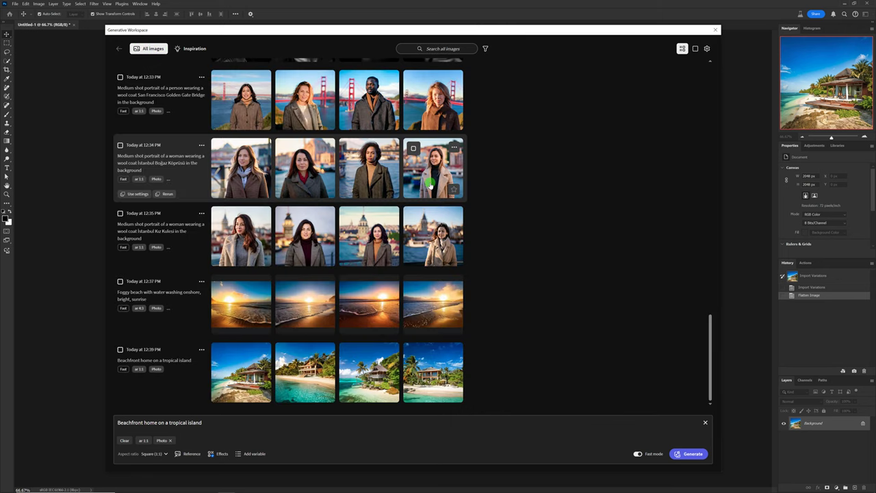
mouse_move(369, 301)
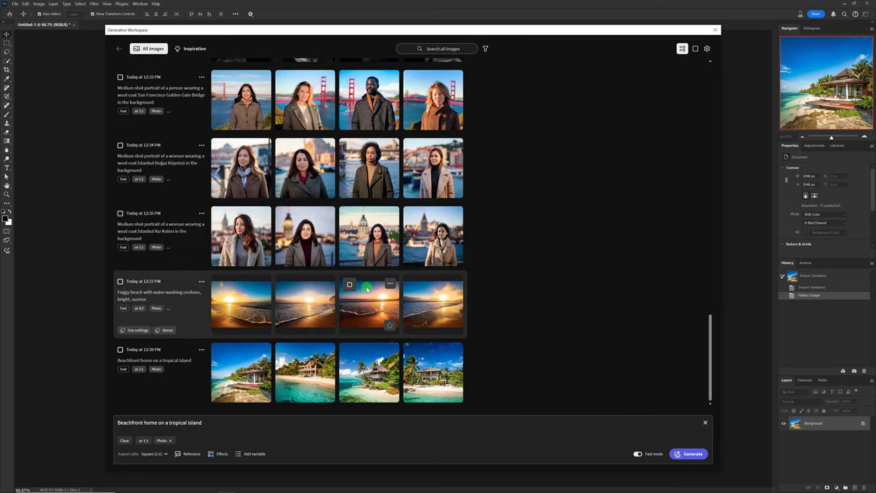
scroll(367, 289, up, 5)
scroll(363, 267, up, 5)
scroll(363, 196, up, 5)
scroll(353, 176, up, 5)
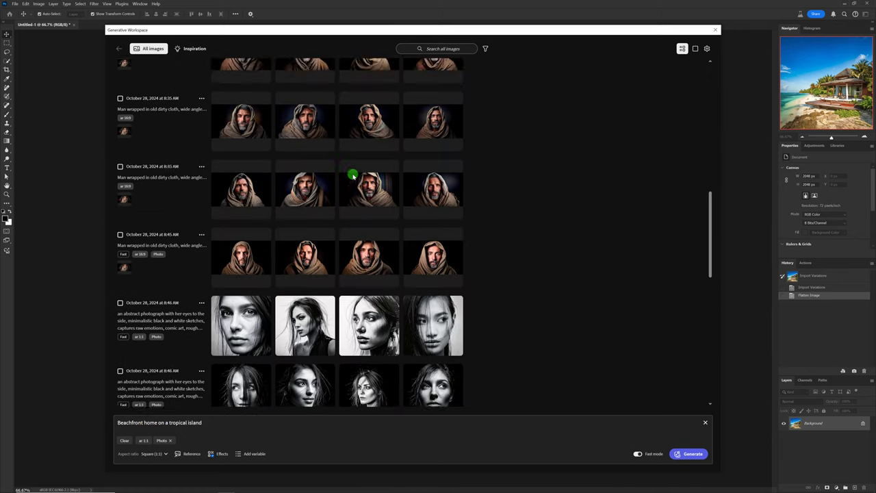
scroll(352, 175, up, 5)
scroll(349, 171, up, 3)
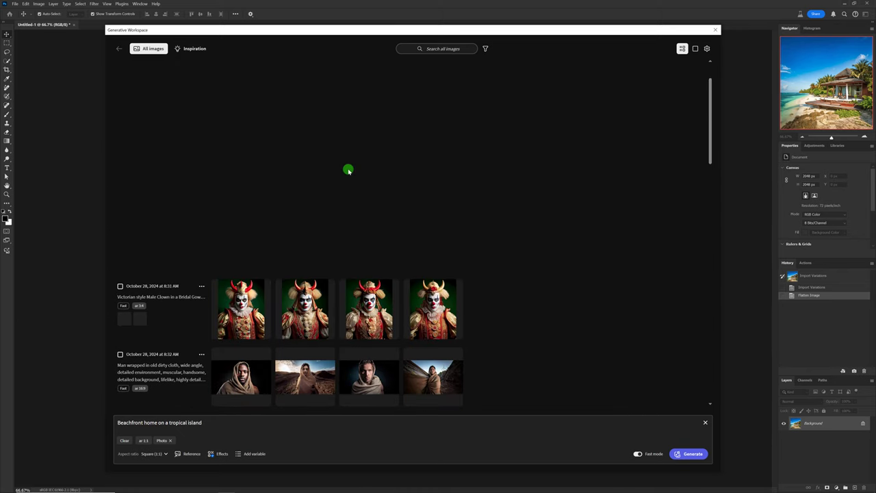
scroll(339, 171, up, 3)
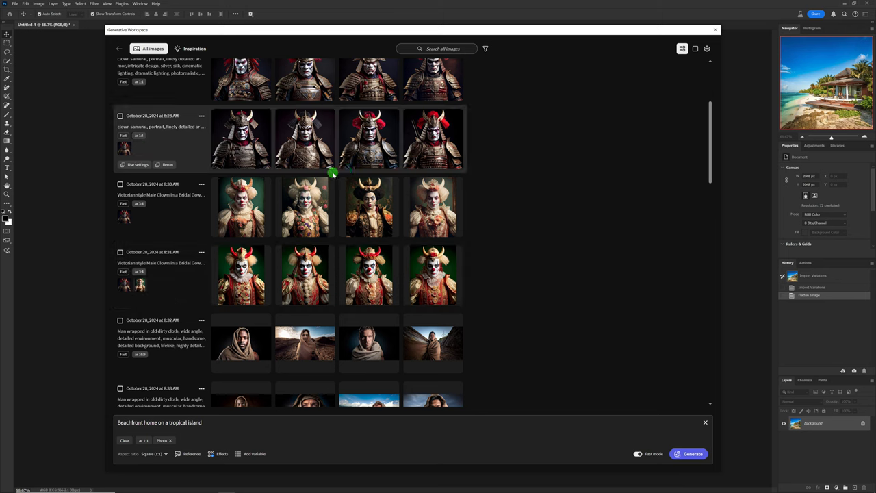
mouse_move(241, 207)
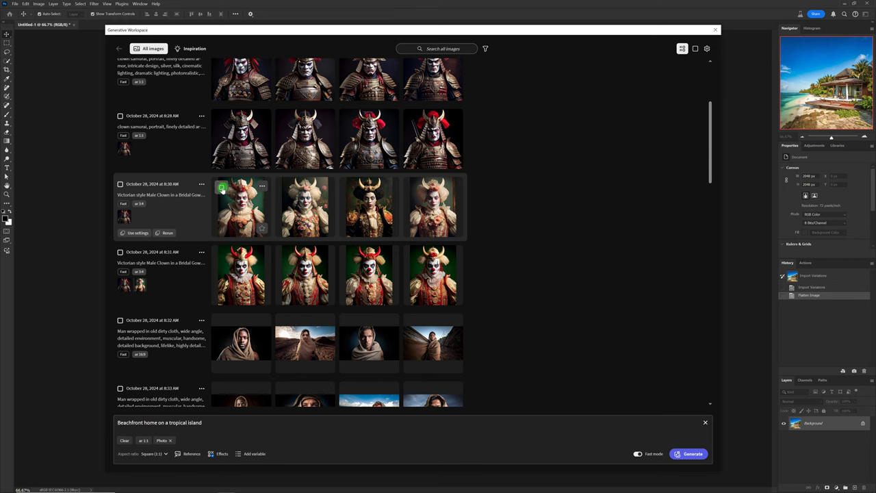
Step: Open the first Victorian clown in bridal gown image in detail view with its prompt
click(221, 188)
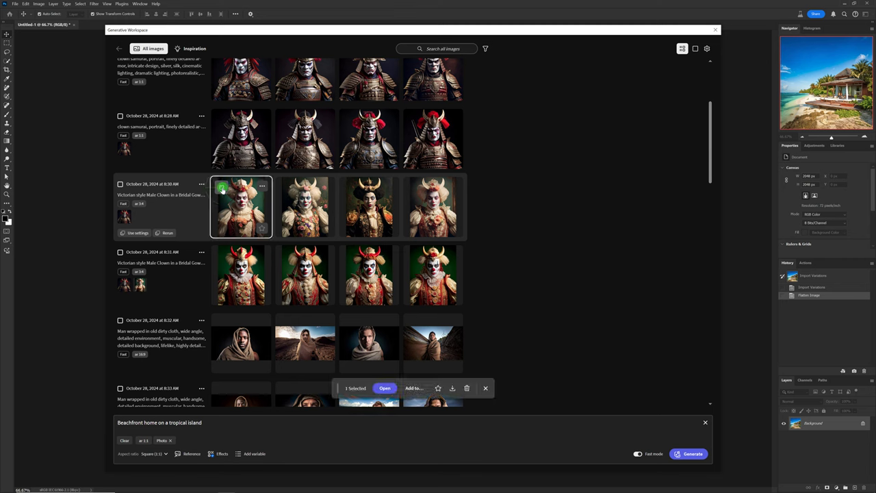
click(262, 185)
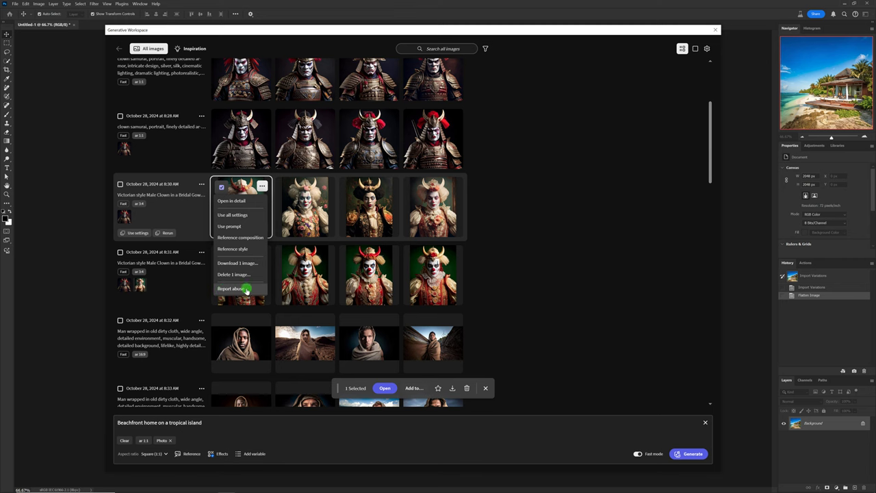
click(222, 187)
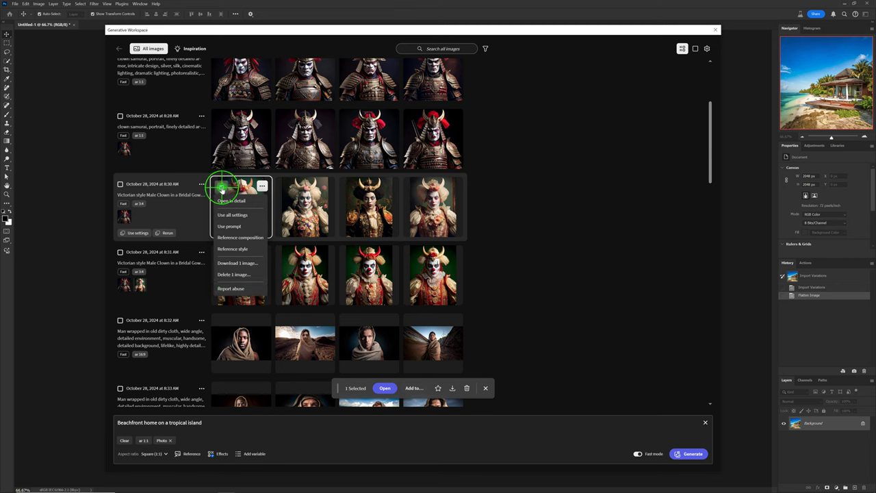
click(222, 187)
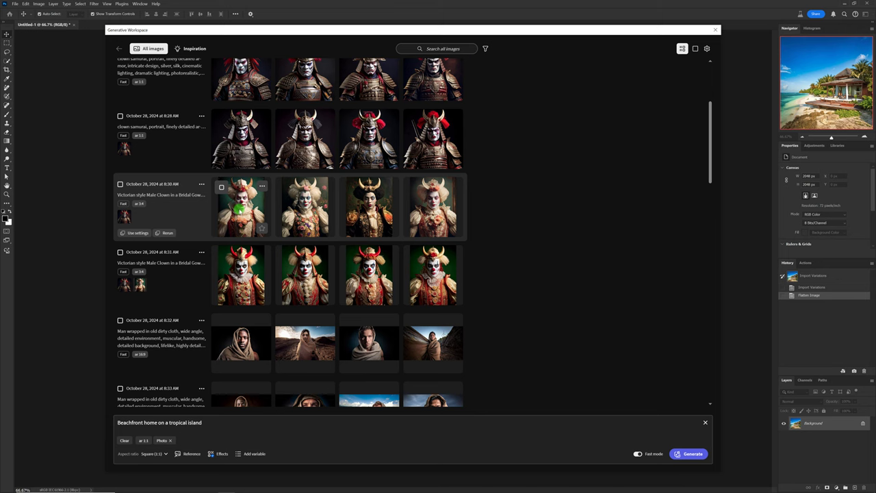
click(240, 205)
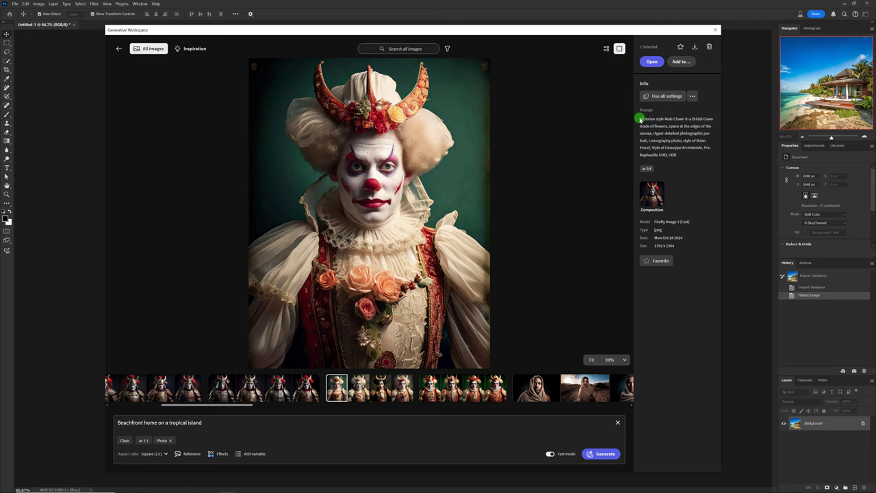
Step: Reuse the clown image's prompt and settings, append 'black background', and generate
triple_click(640, 119)
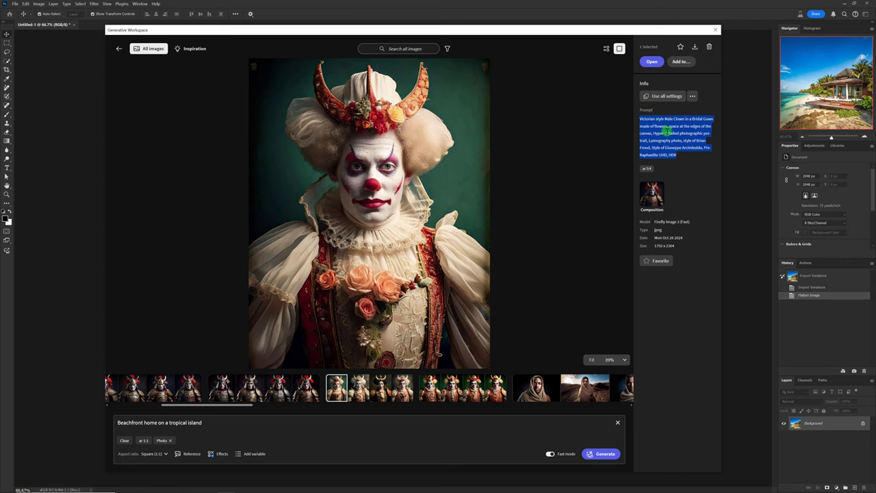
click(662, 96)
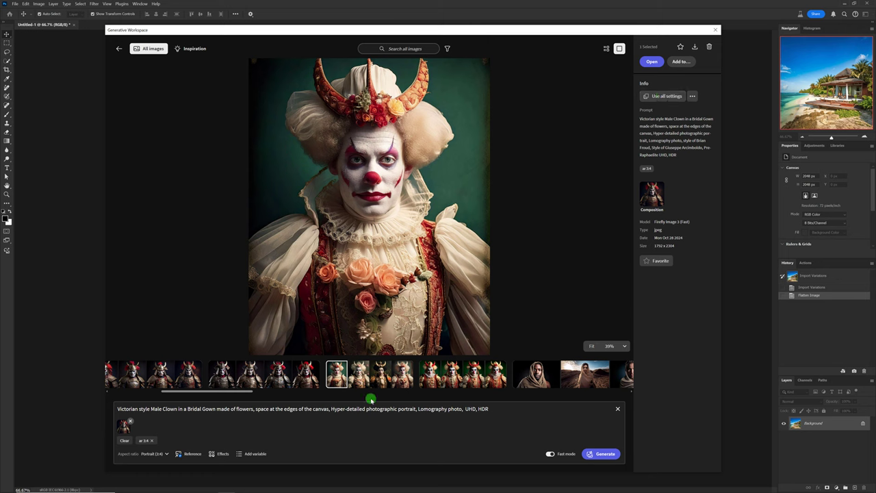
drag(188, 409, 487, 409)
click(500, 410)
text(, black background)
click(603, 453)
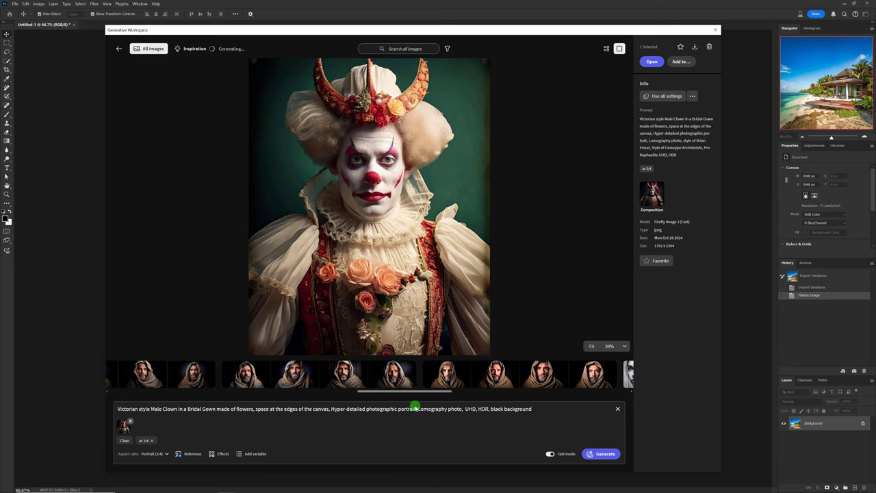
Step: Review each of the four new Victorian clown variations in the filmstrip
drag(197, 395, 581, 412)
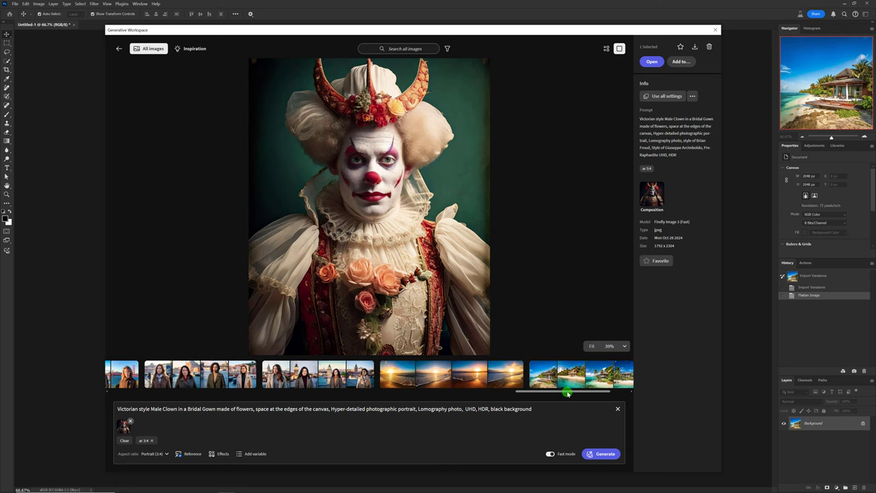
drag(567, 393, 598, 395)
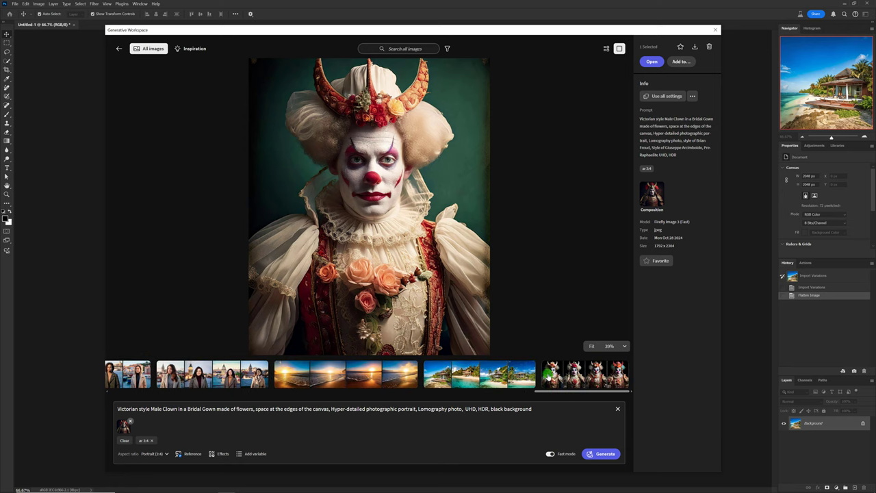
click(550, 374)
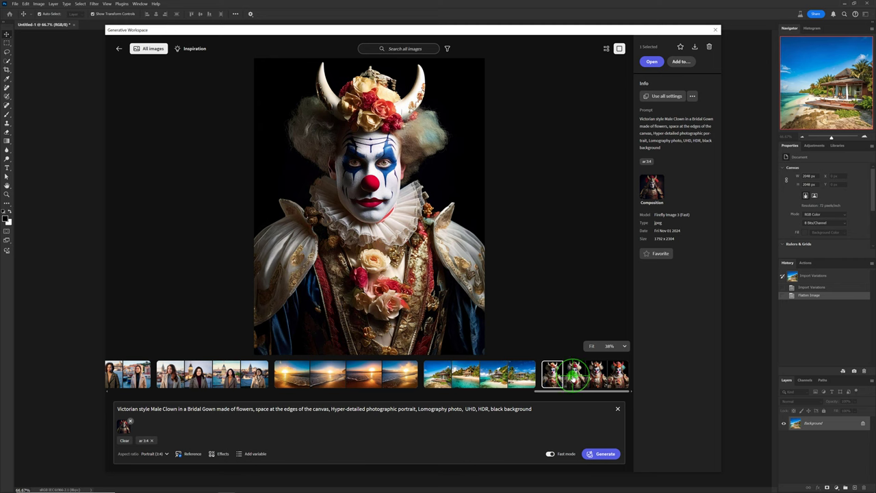
click(573, 374)
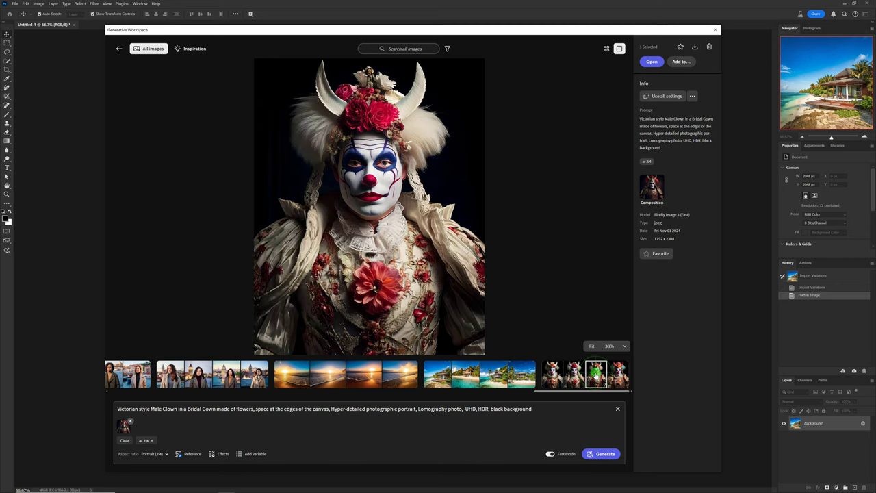
click(595, 374)
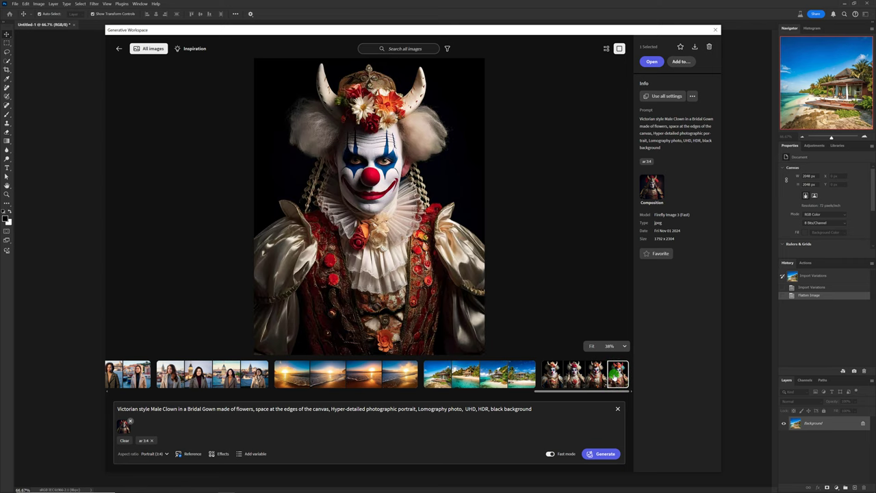
click(616, 374)
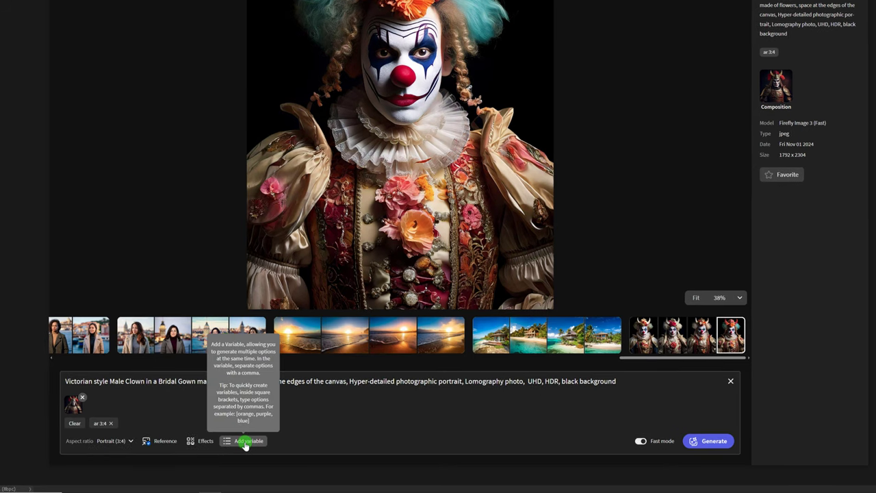
Step: Turn 'black background' into a variable with 'red background' as the alternative
click(578, 381)
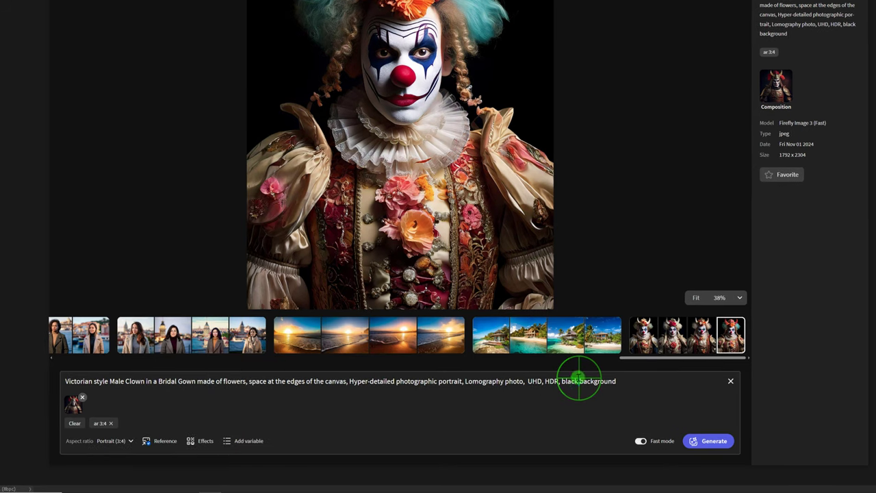
drag(561, 381, 616, 381)
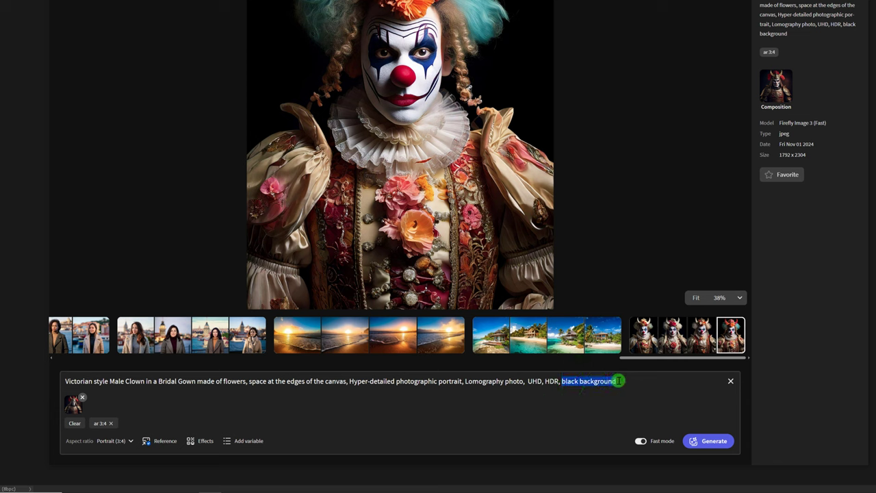
click(250, 442)
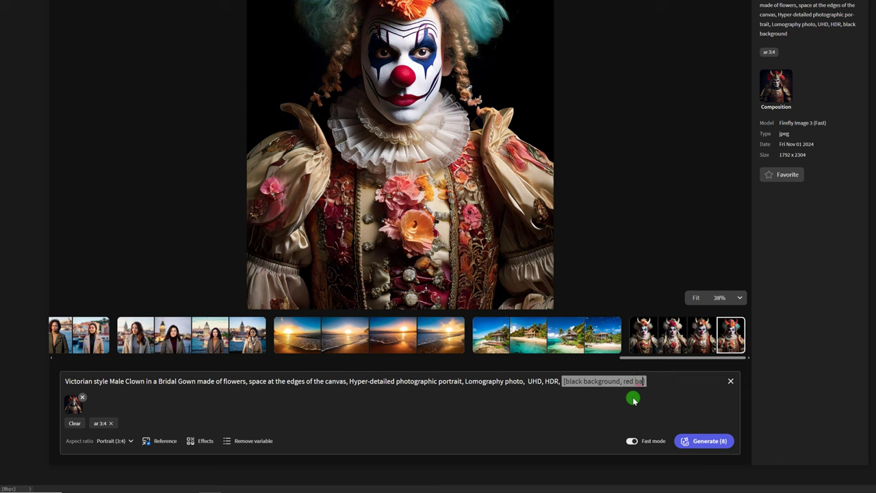
text(ckgroun)
text(d)
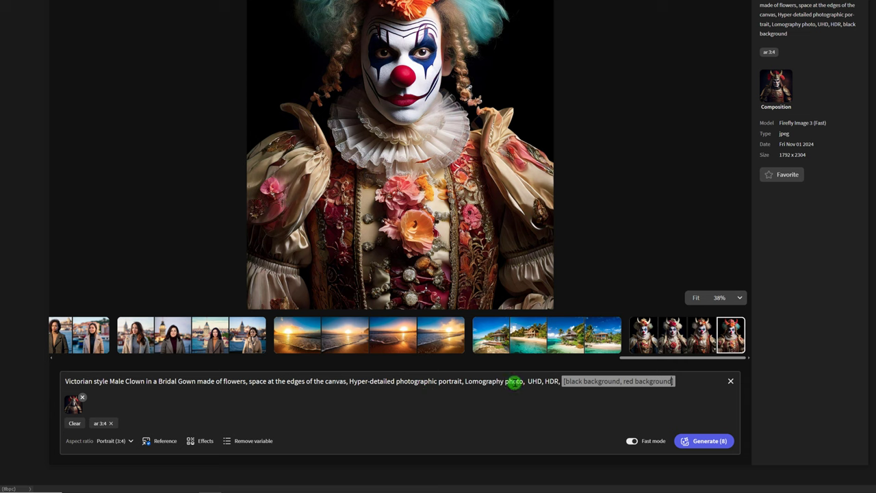
click(514, 381)
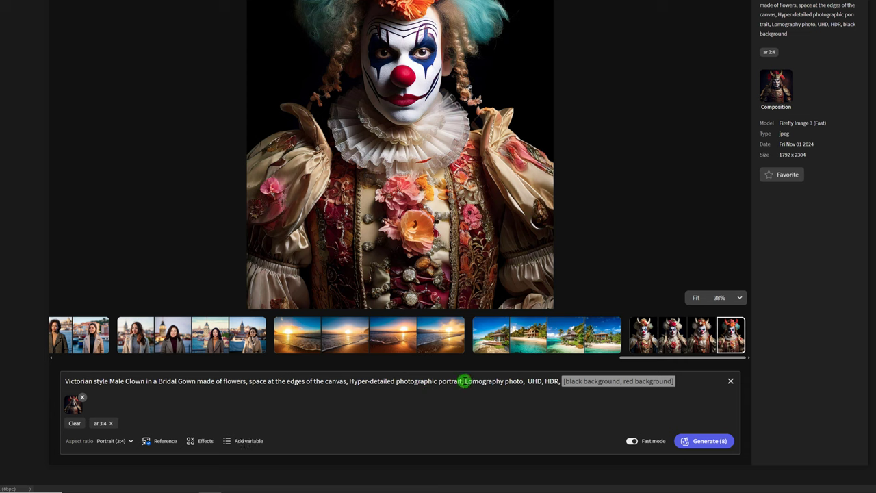
Step: Make 'Lomography photo' a variable with 'black and white' added, then generate 16 images
drag(463, 380, 522, 380)
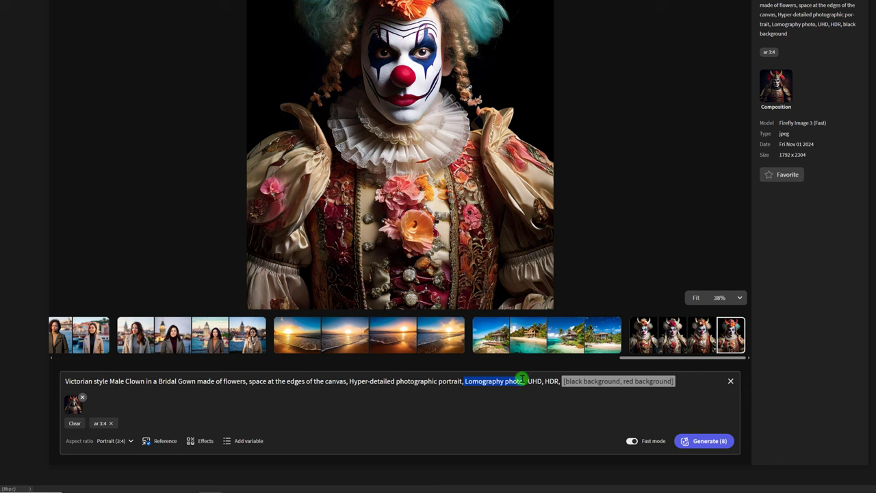
click(253, 443)
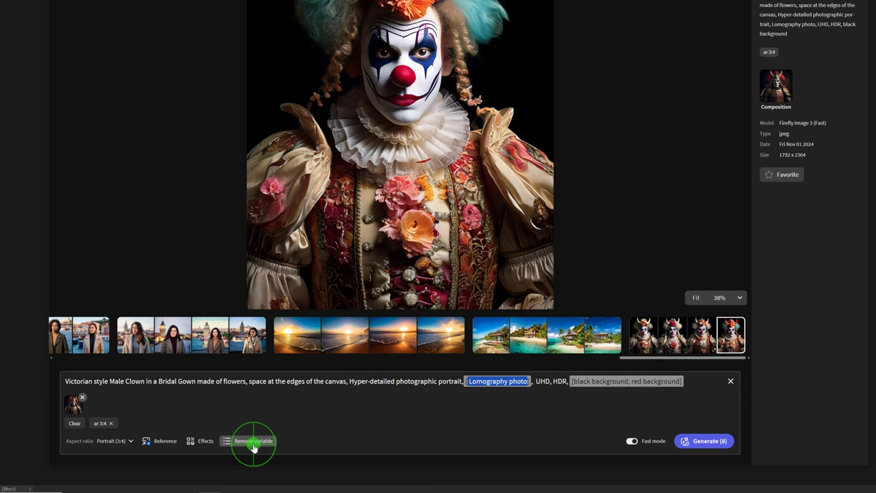
click(580, 392)
text(,)
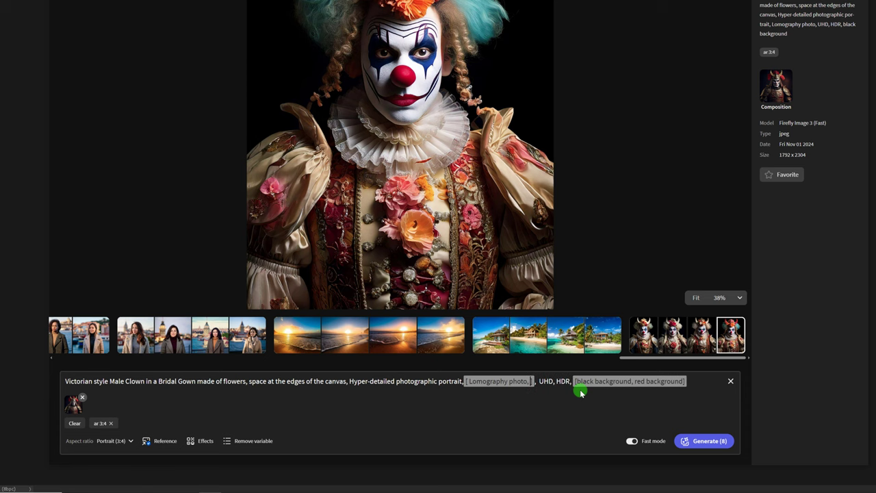
text( black)
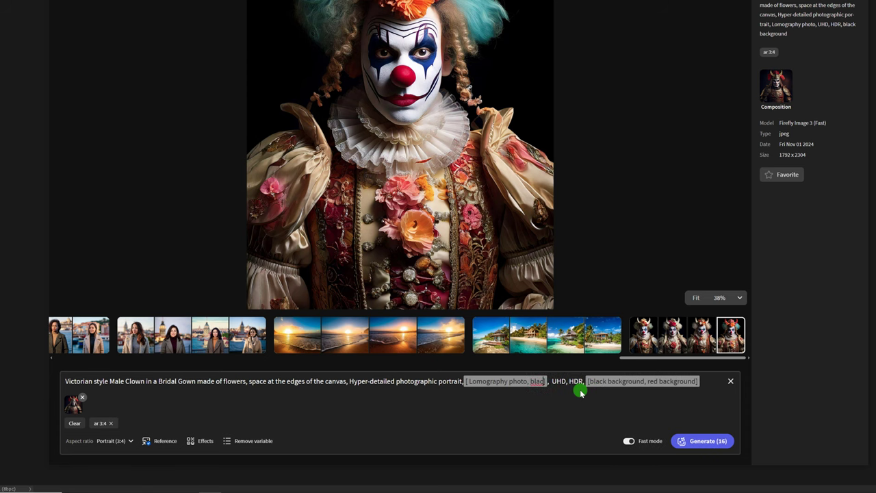
text( and wh)
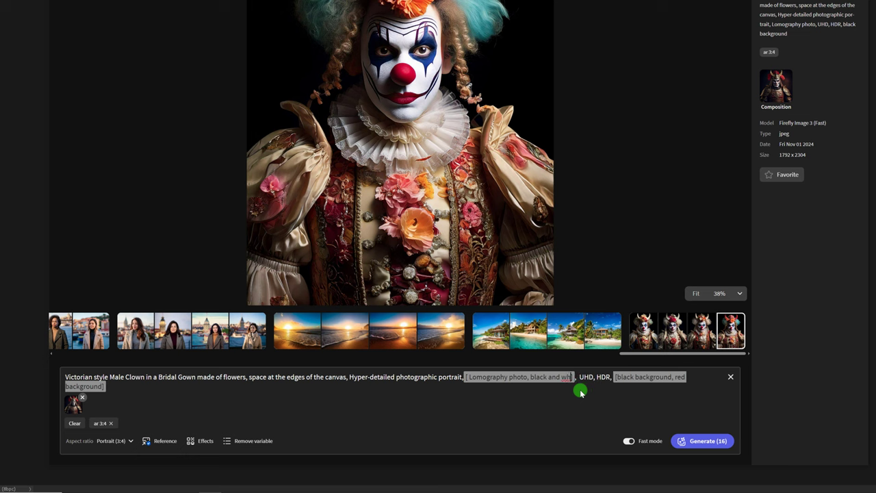
text(ite)
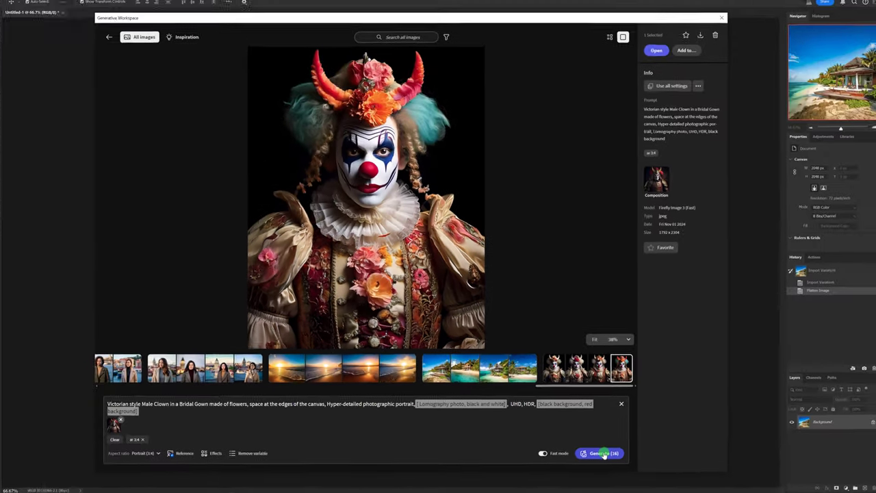
click(600, 454)
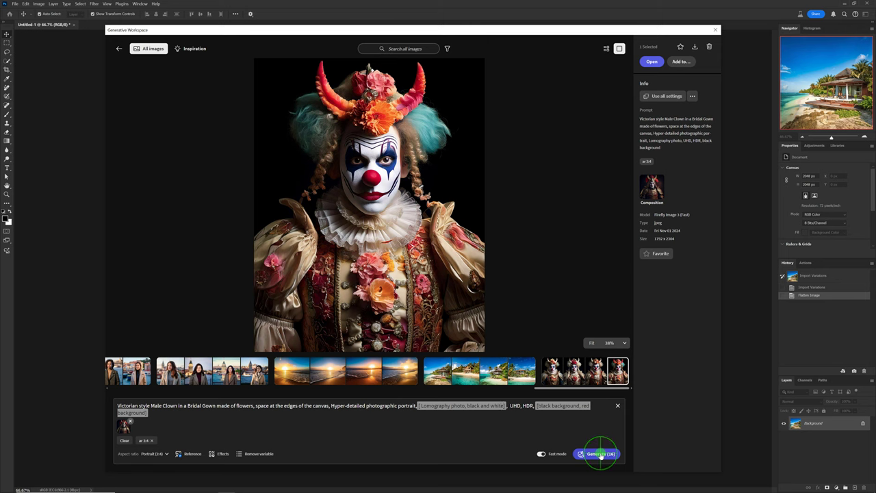
Step: Scroll through All images to the four new clown batches, then clear the clown prompt
click(153, 50)
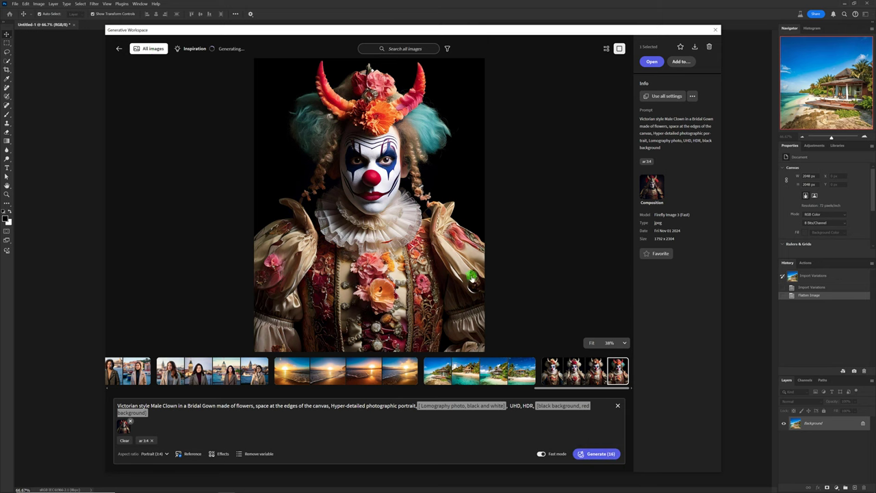
scroll(515, 287, down, 2)
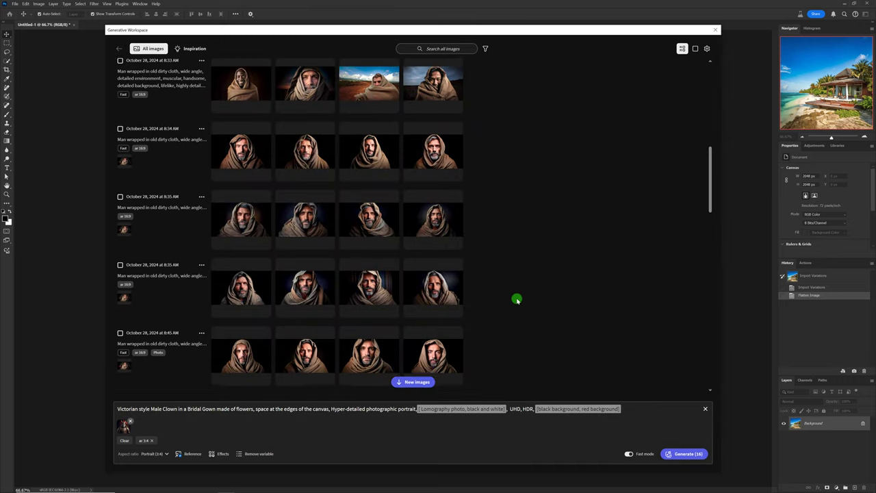
scroll(517, 299, down, 10)
scroll(517, 299, down, 5)
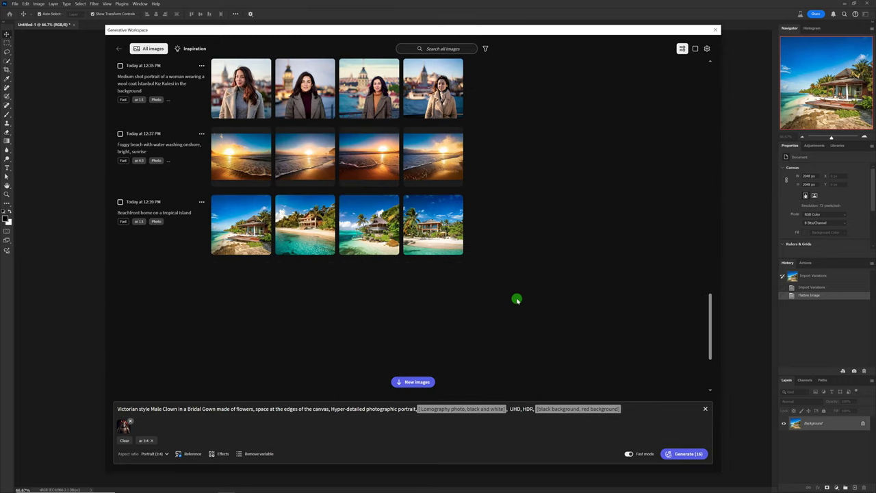
scroll(516, 299, down, 3)
scroll(517, 299, down, 2)
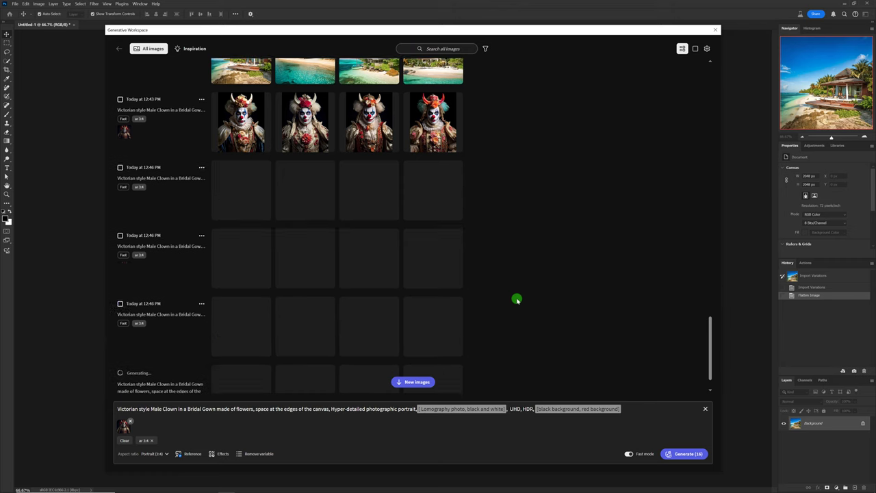
scroll(516, 299, down, 1)
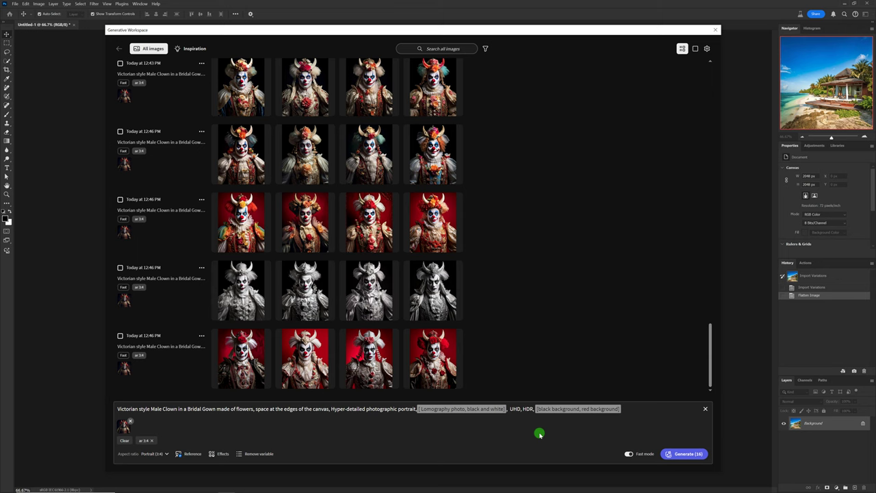
click(704, 410)
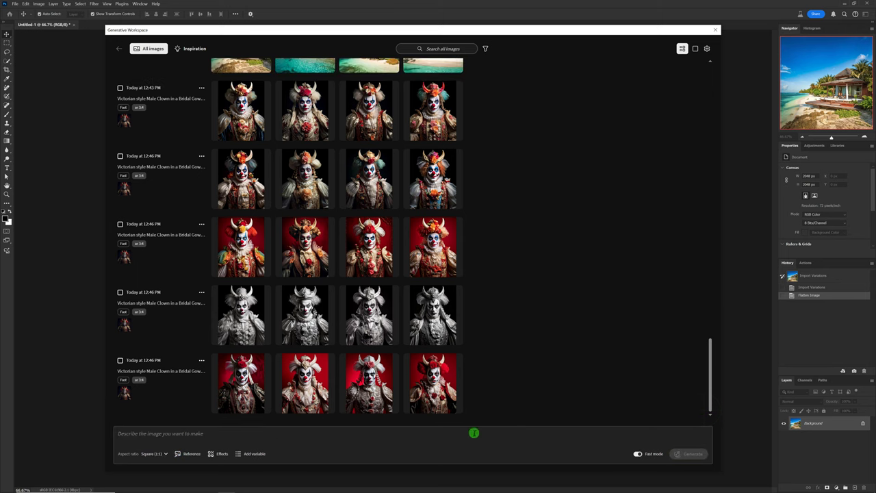
Step: Generate Photo content-type images of 'a frog riding a motorbike in desert'
click(193, 433)
text(a)
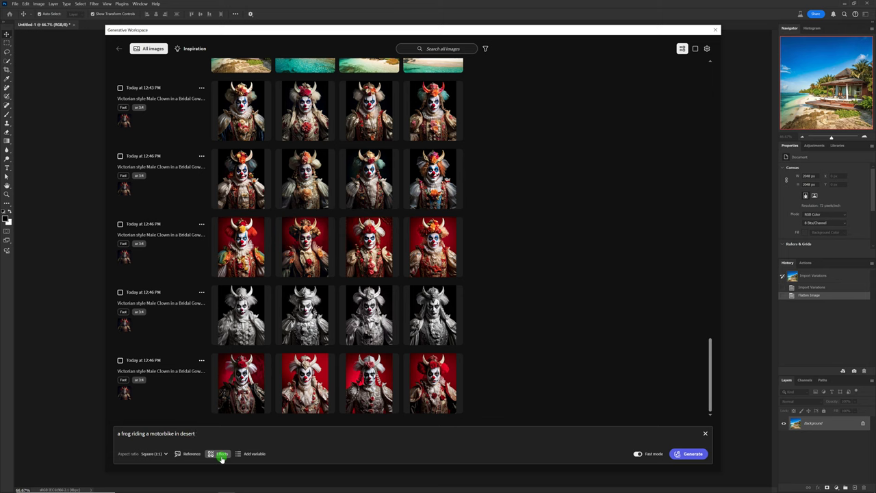
click(219, 456)
click(228, 312)
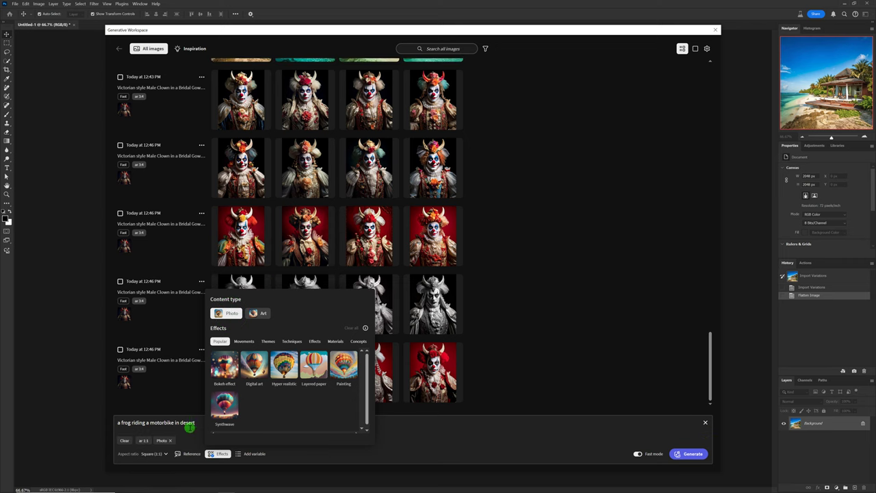
click(188, 425)
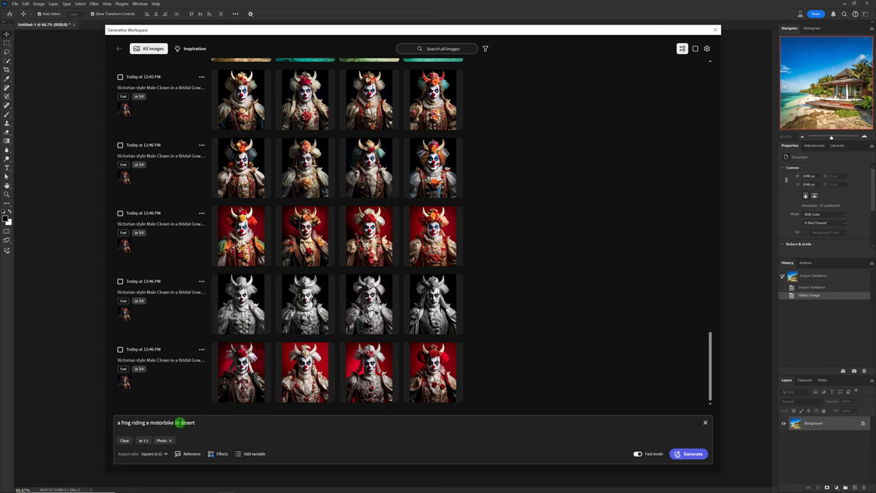
click(696, 456)
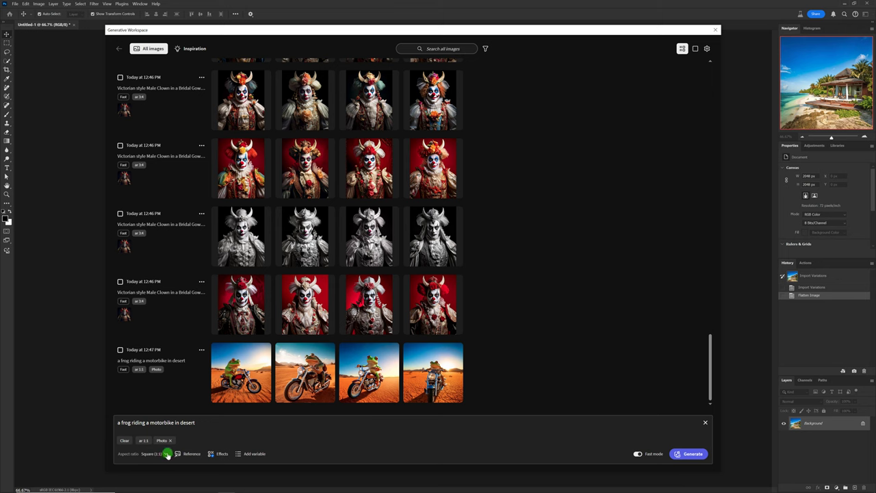
Step: Set Landscape (4:3) aspect ratio and make 'frog' a variable with 'elephant'
click(166, 454)
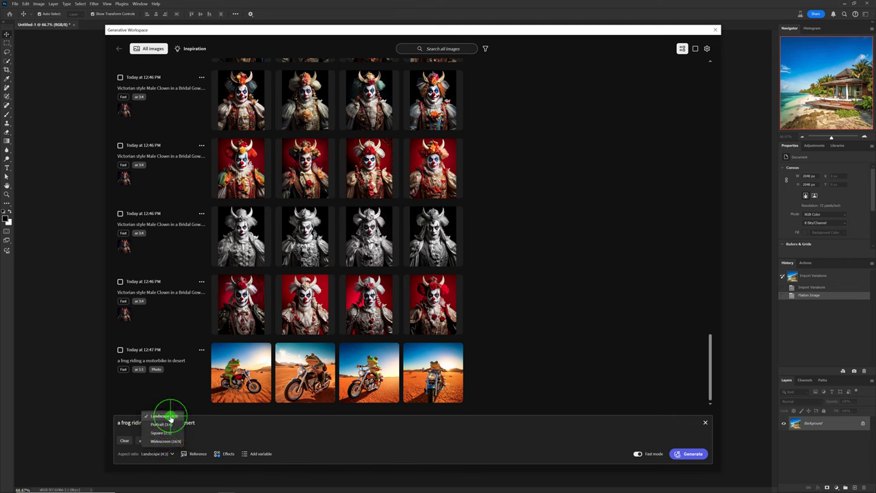
click(169, 416)
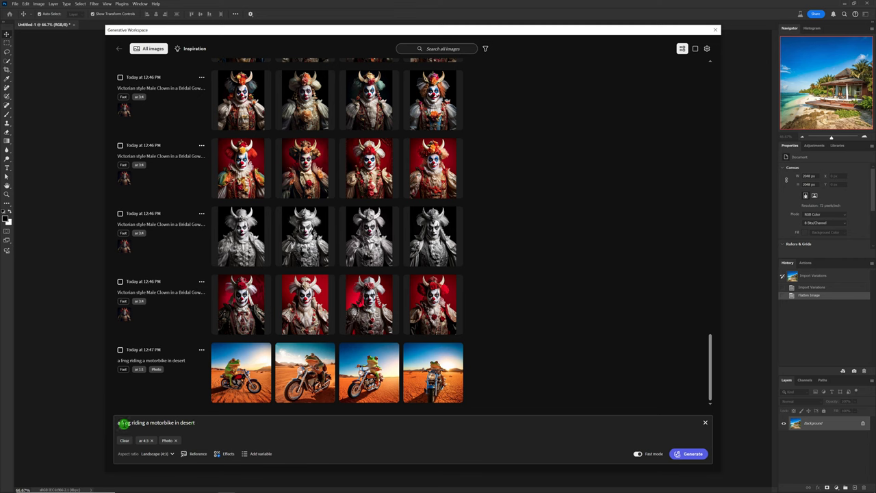
double_click(124, 422)
click(258, 453)
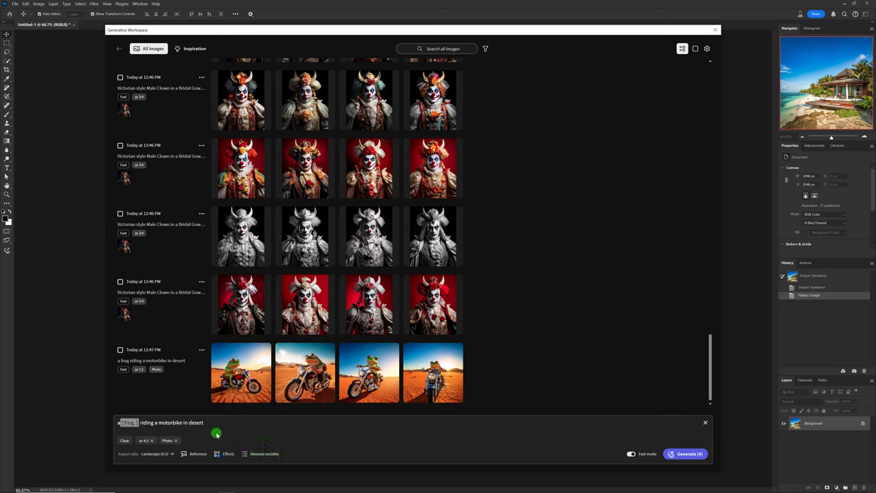
text(elepha)
text(nt)
Step: Add a [sunrise, at night] variable after 'desert' in the prompt
click(243, 423)
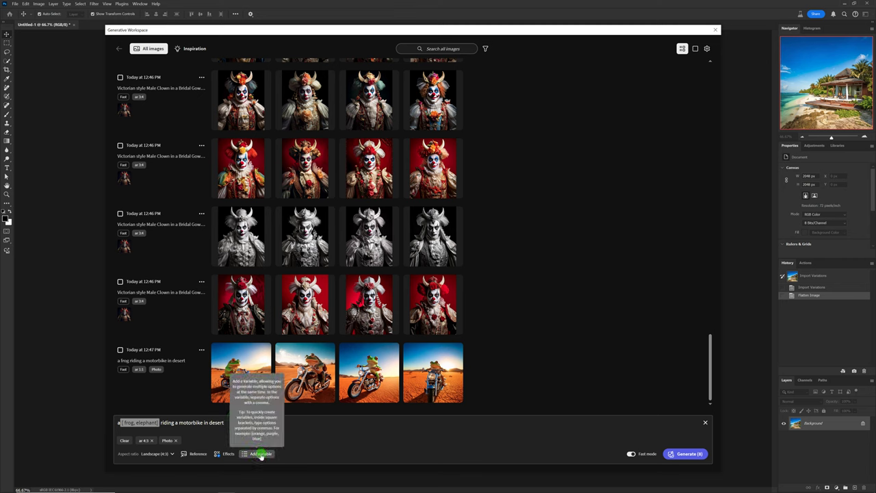
click(260, 454)
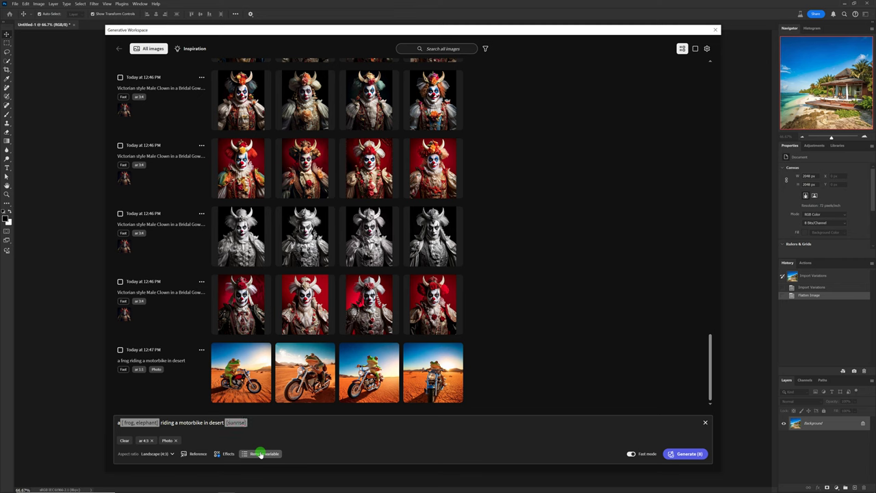
text(, at night)
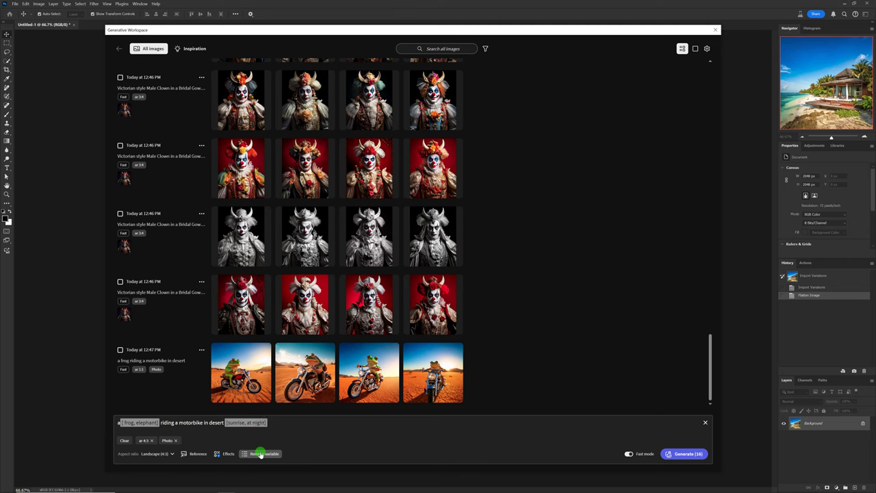
click(127, 425)
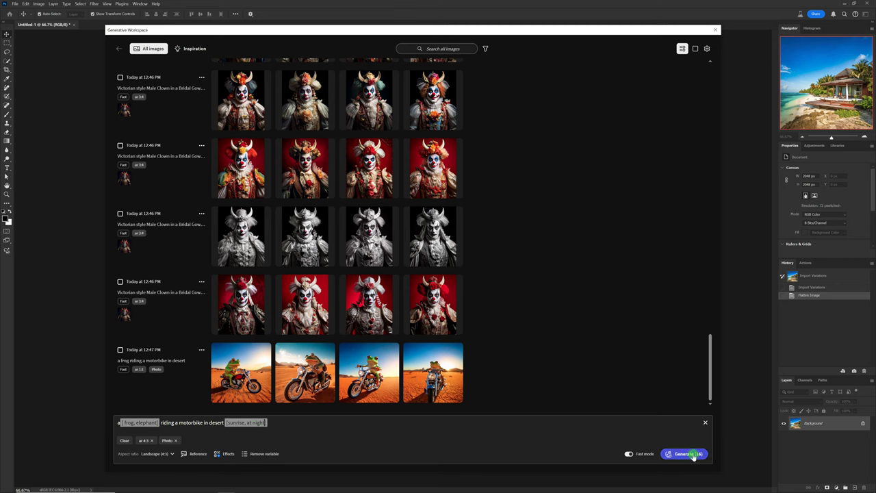
Step: Generate the 16 frog/elephant variations, open an elephant-at-sunrise result as a new document, and reopen the Generative Workspace
click(693, 457)
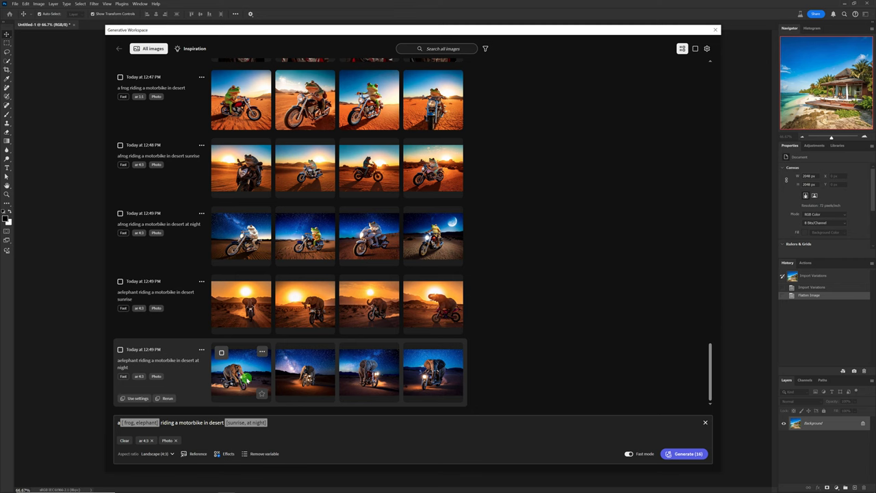
mouse_move(433, 303)
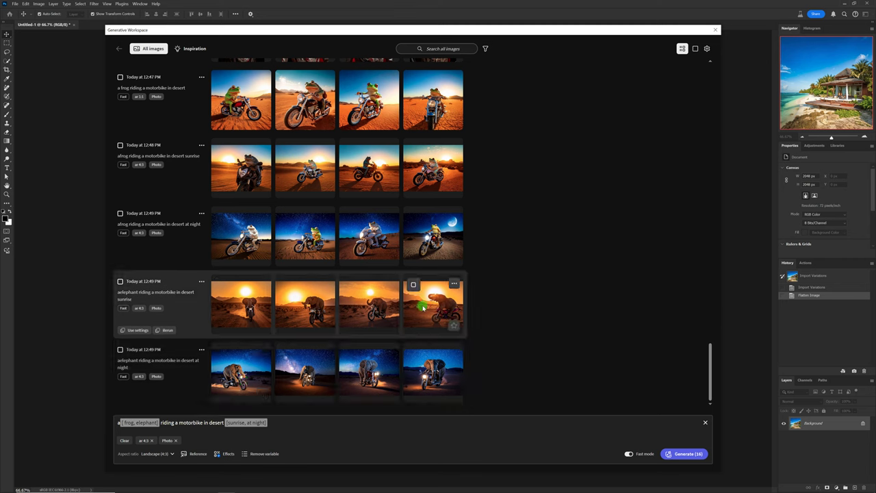
click(426, 296)
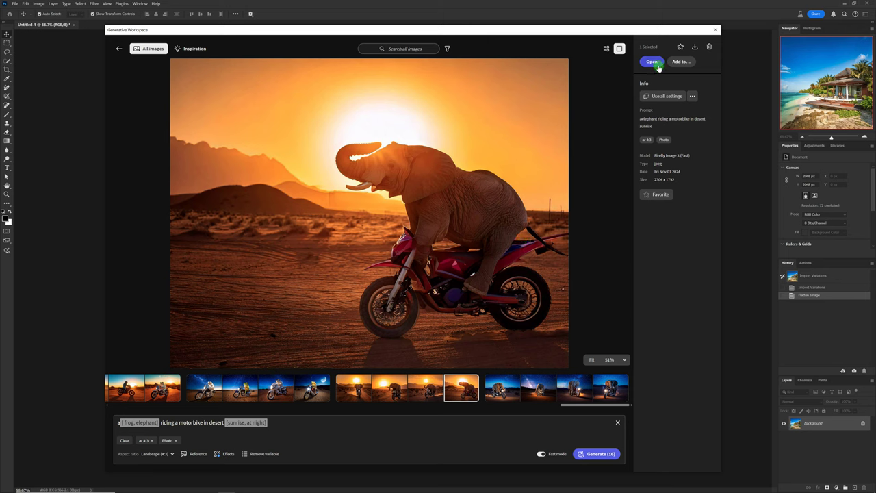
click(652, 63)
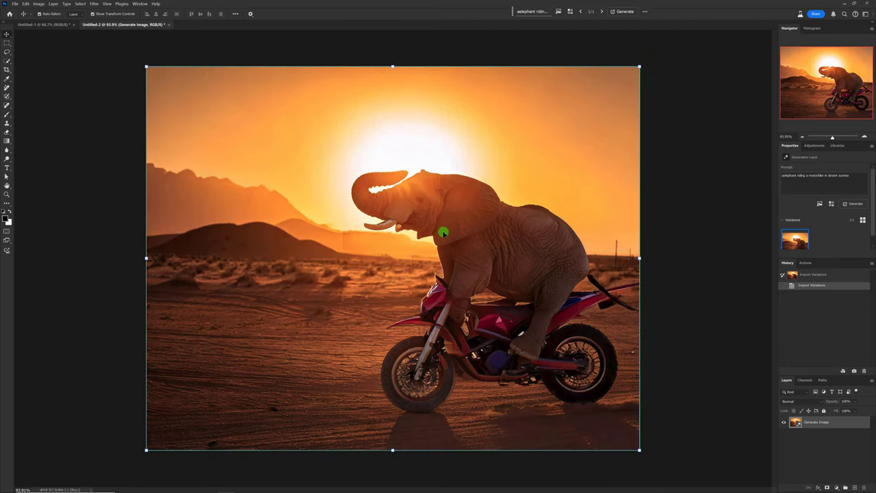
click(26, 5)
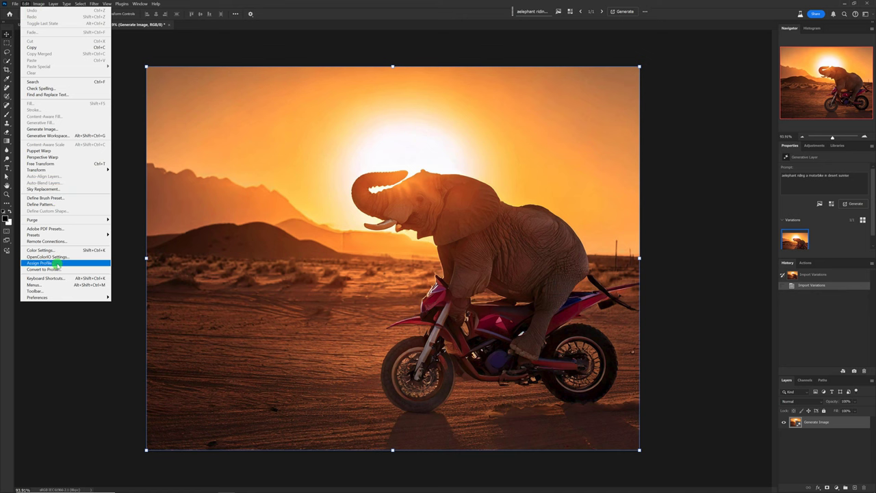
click(58, 137)
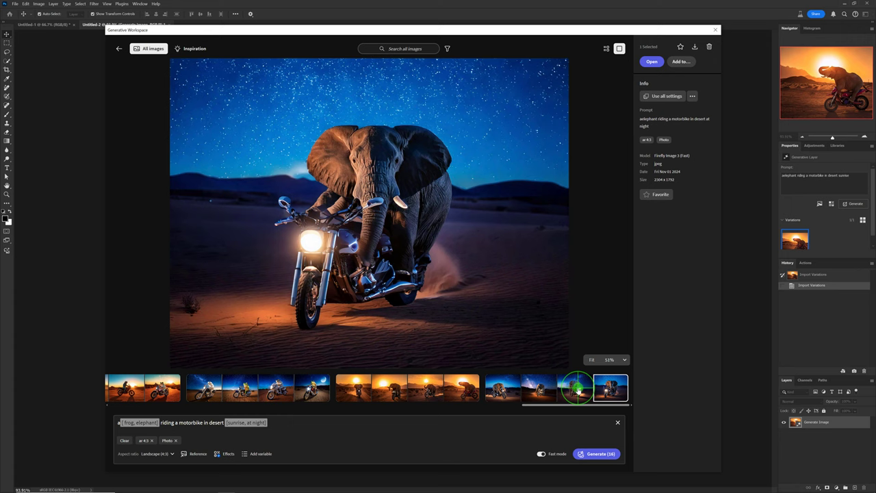
Step: Preview three of the elephant-at-night variations
click(577, 388)
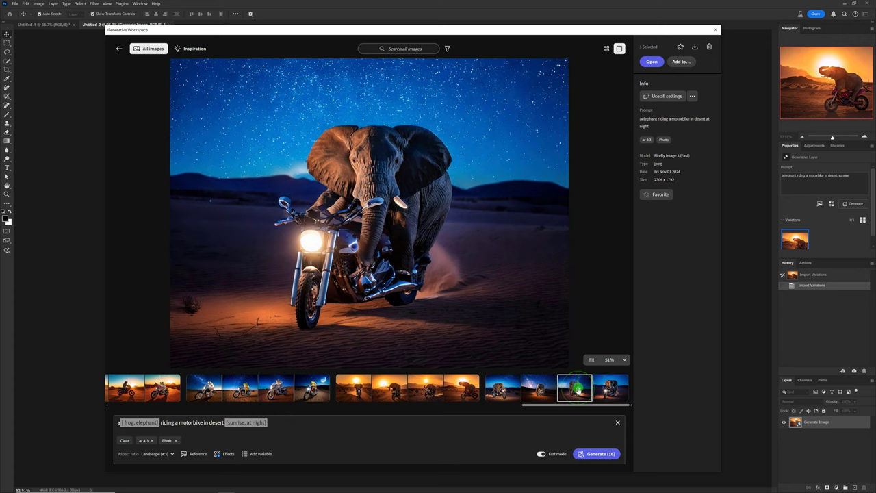
click(542, 390)
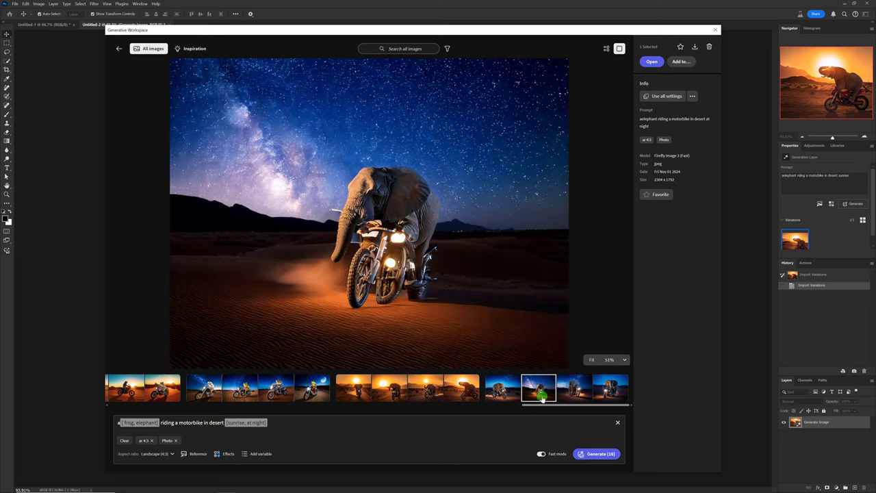
click(498, 390)
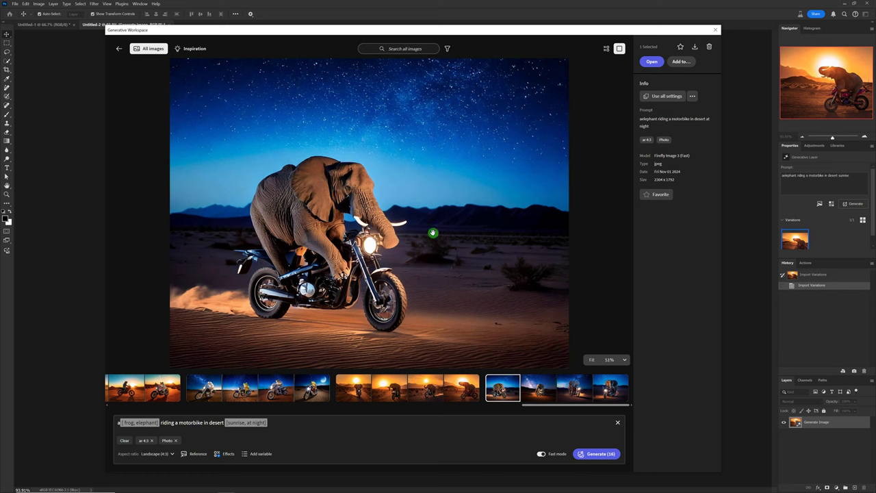
Step: Download the elephant-at-night image as a JPG to the Desktop and close the Generative Workspace
click(650, 62)
click(695, 47)
click(695, 48)
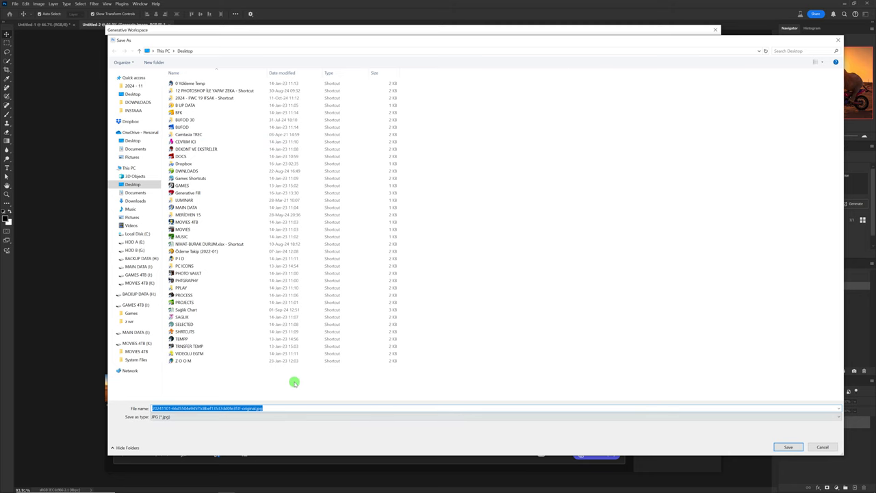
click(786, 447)
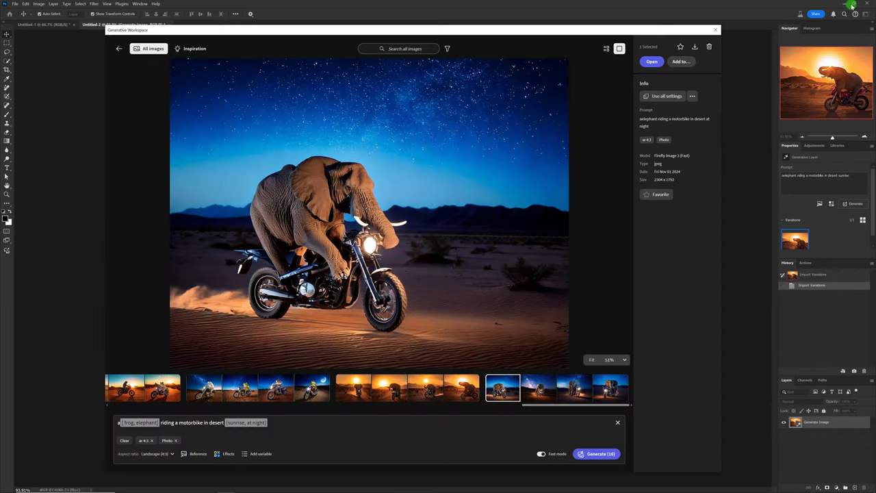
click(715, 30)
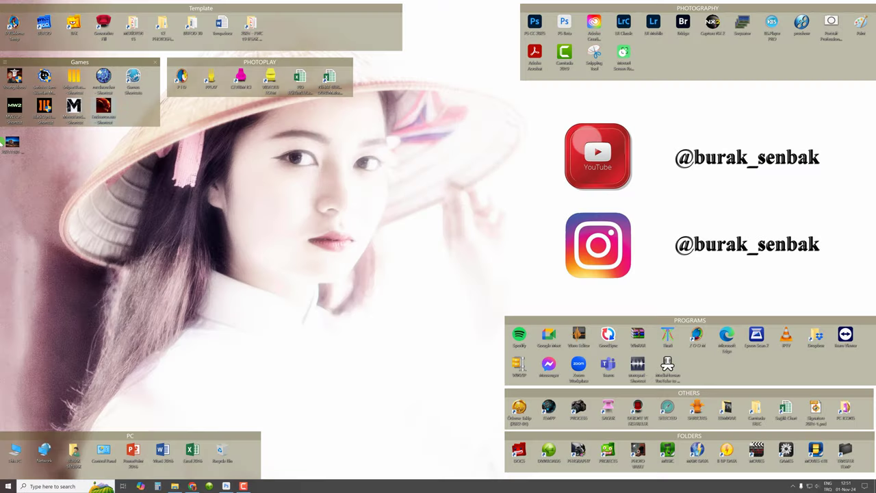
Step: View the saved elephant JPG from the desktop in Windows Photos, then close it
click(12, 144)
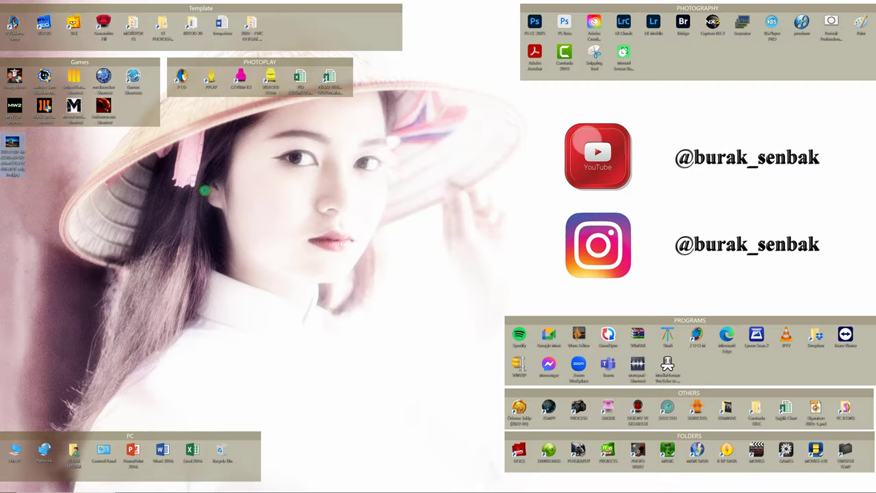
key(Return)
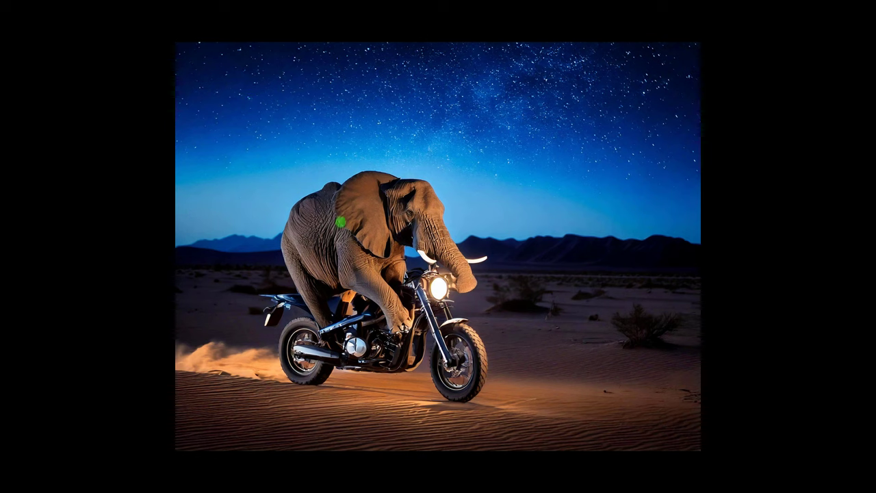
key(Escape)
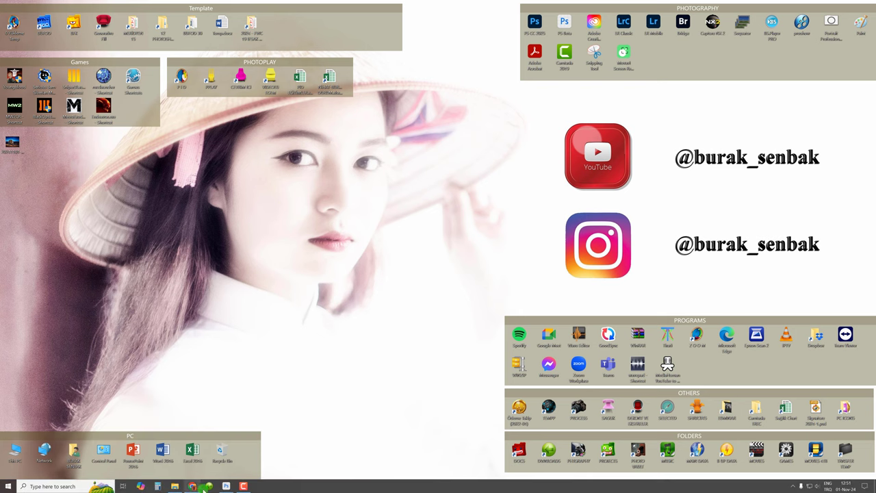
Step: Return to Photoshop and reopen the Generative Workspace from the Edit menu
click(225, 486)
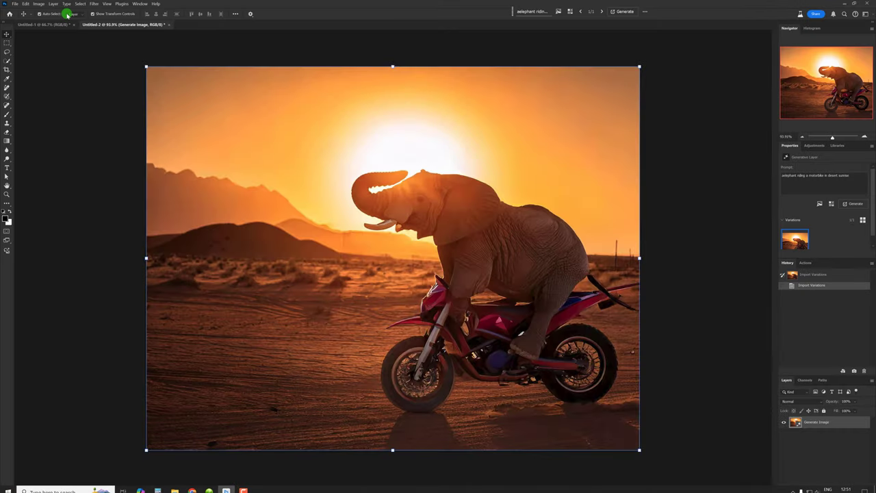
click(26, 4)
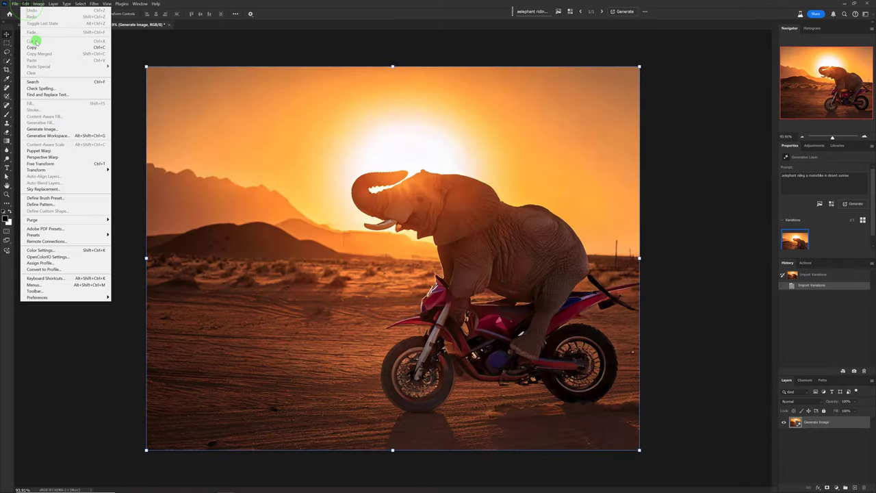
click(48, 135)
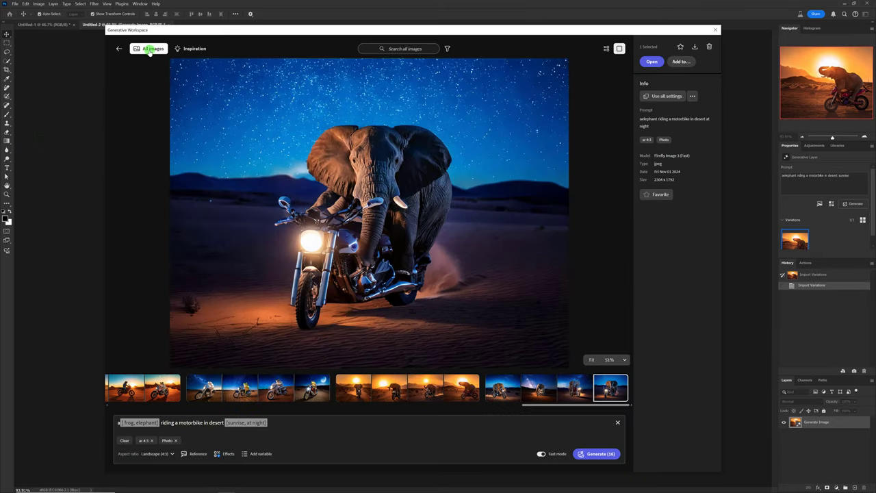
Step: With Fast mode off, generate images of a foggy cabin in the woods with light inside
click(148, 49)
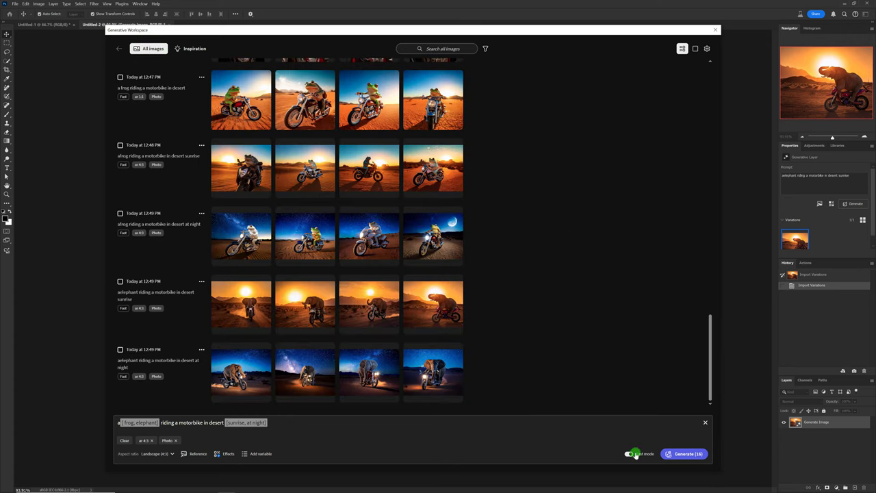
mouse_move(643, 454)
mouse_move(541, 454)
click(629, 454)
drag(281, 422, 116, 421)
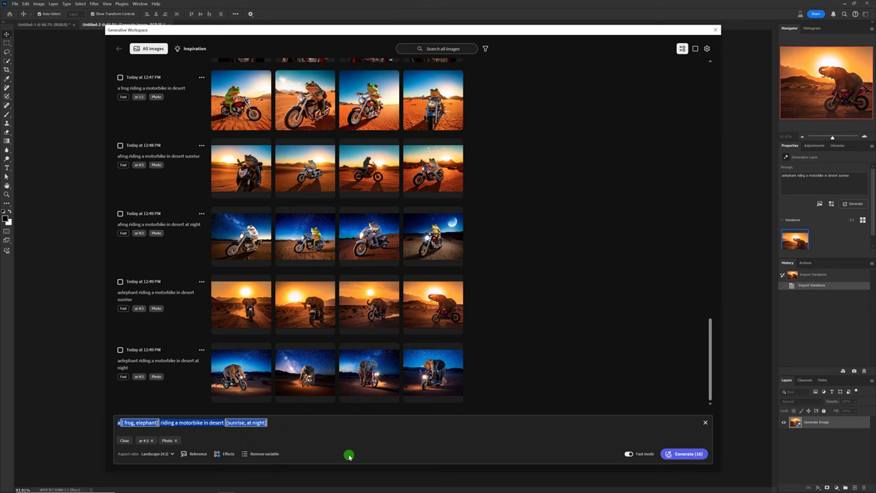
text(a c)
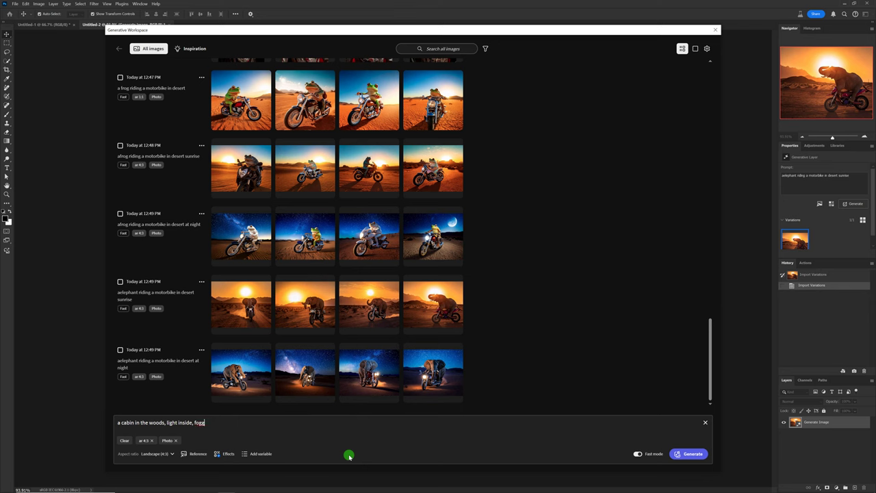
click(677, 455)
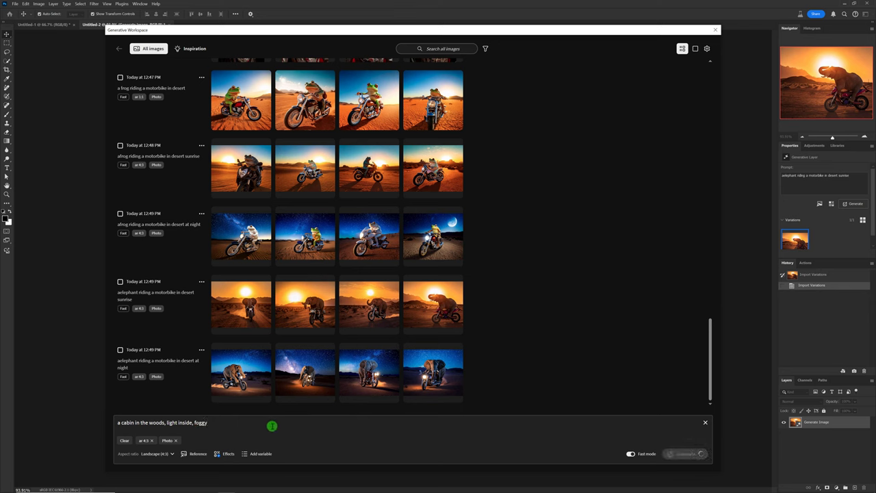
Step: Generate a new batch of a house in the woods, morning
drag(245, 422, 103, 425)
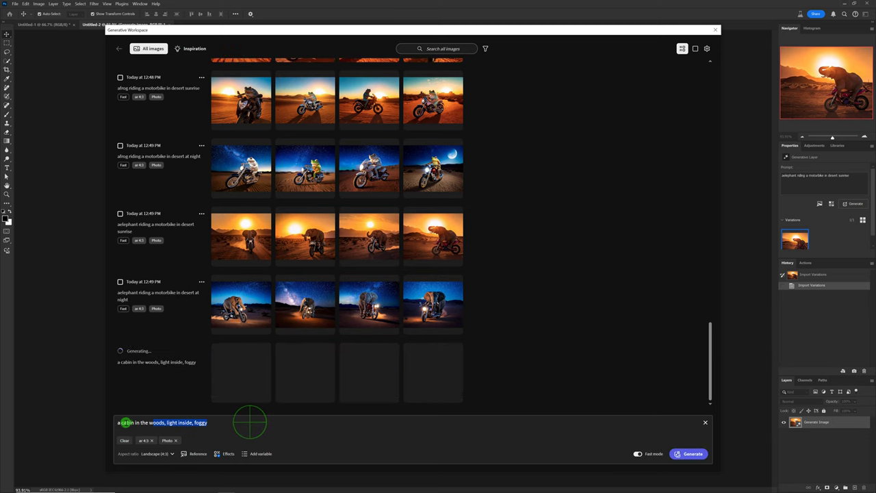
text(a house in the woods)
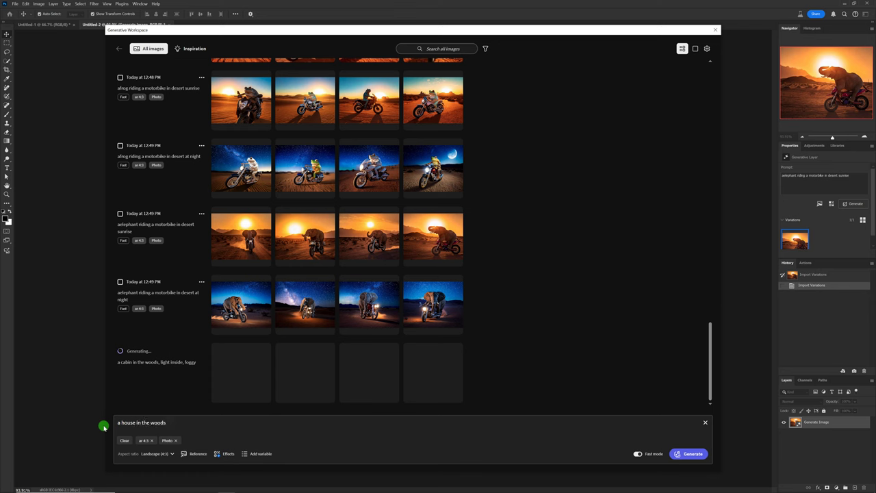
text(, morning)
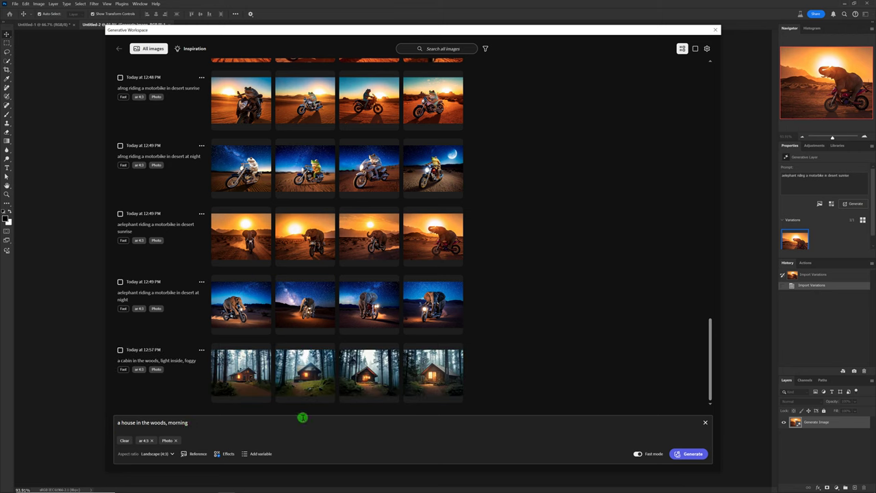
click(691, 454)
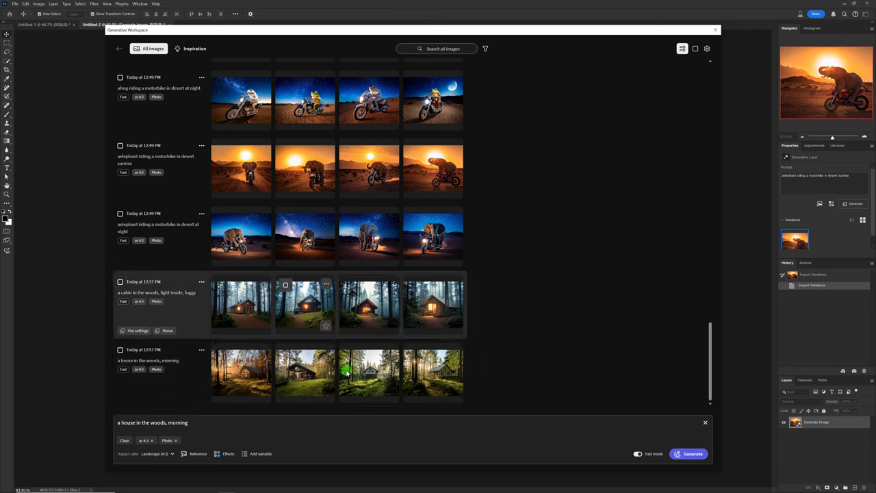
mouse_move(241, 372)
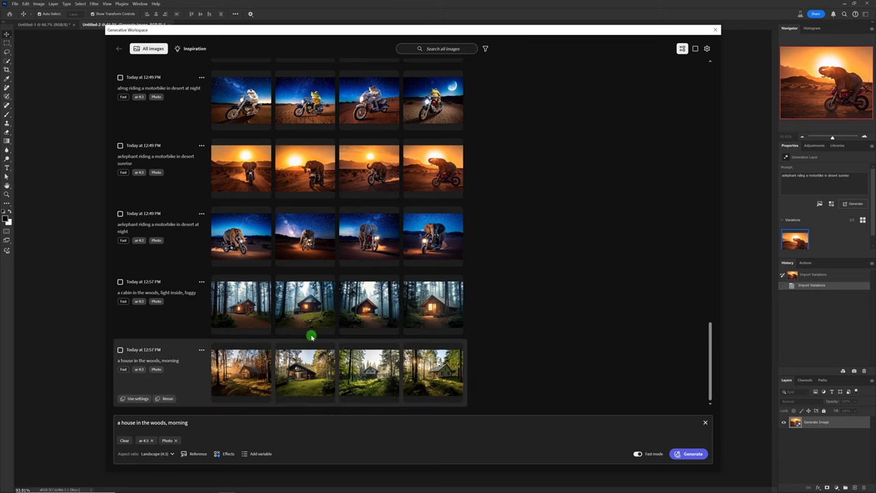
Step: Step through the four foggy cabin results and settle on the second cabin image
click(247, 306)
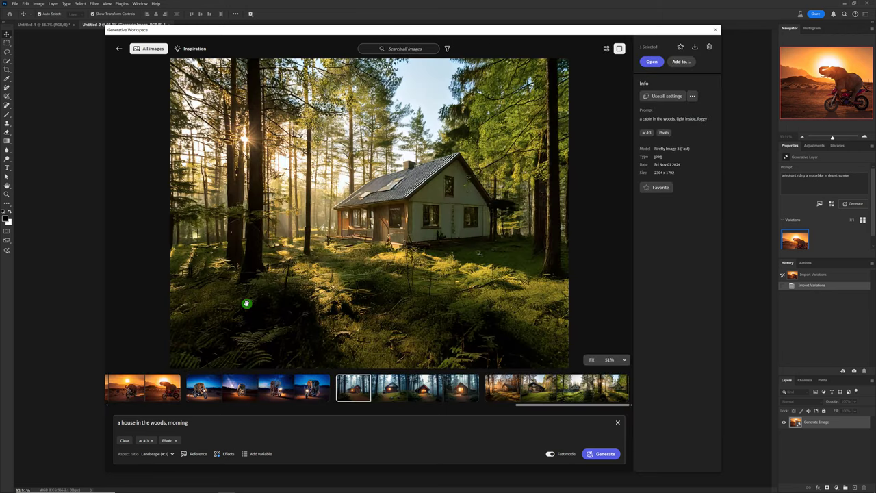
click(386, 387)
click(424, 387)
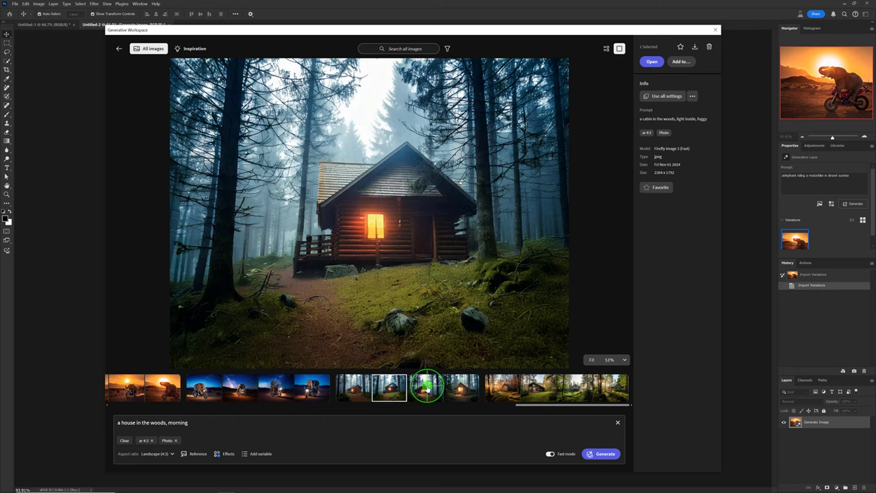
click(457, 390)
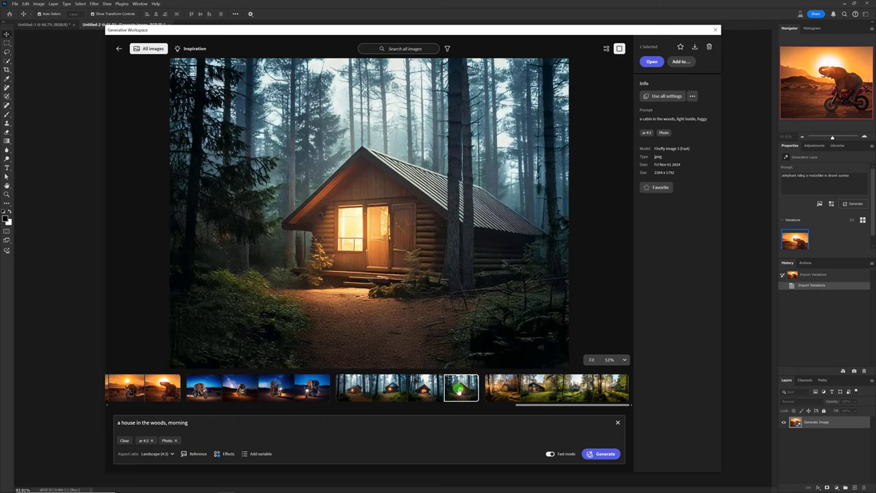
click(396, 390)
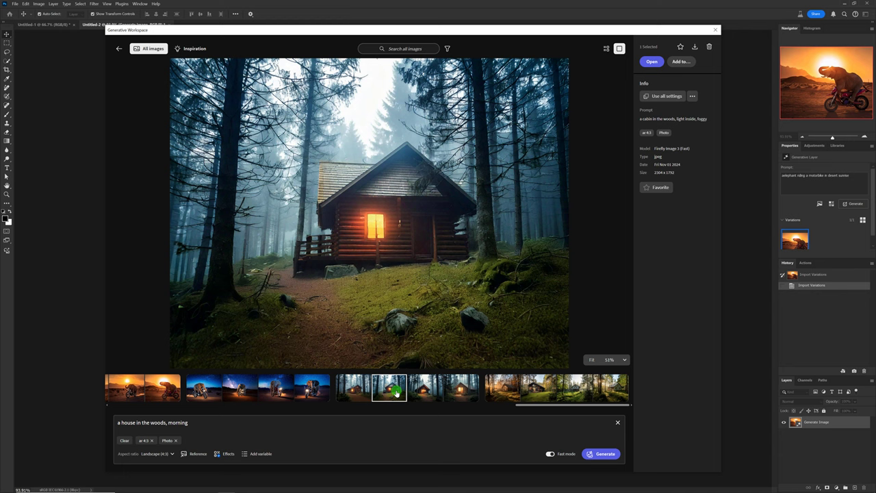
Step: Add the Desktop photo b (8).JPG as the composition reference
click(195, 454)
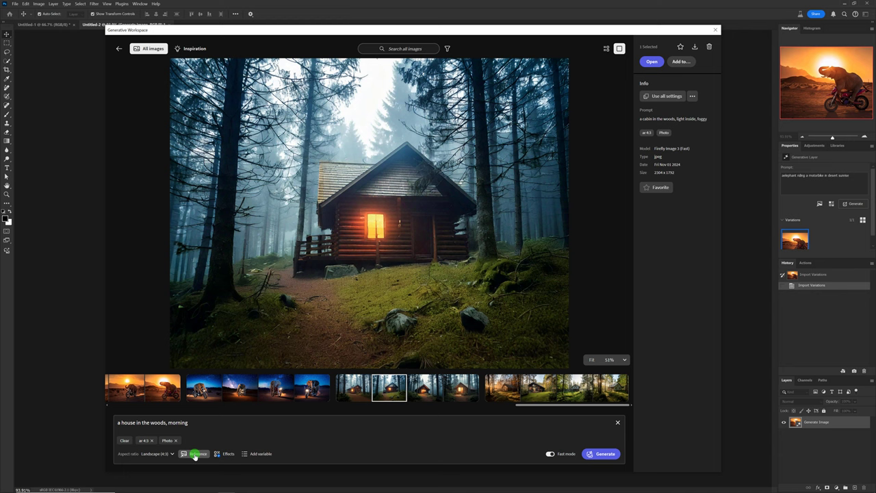
click(195, 454)
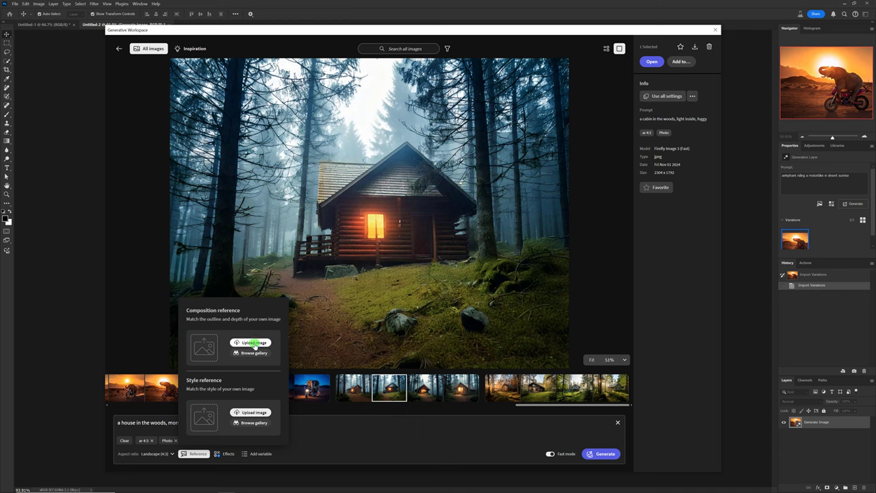
click(254, 342)
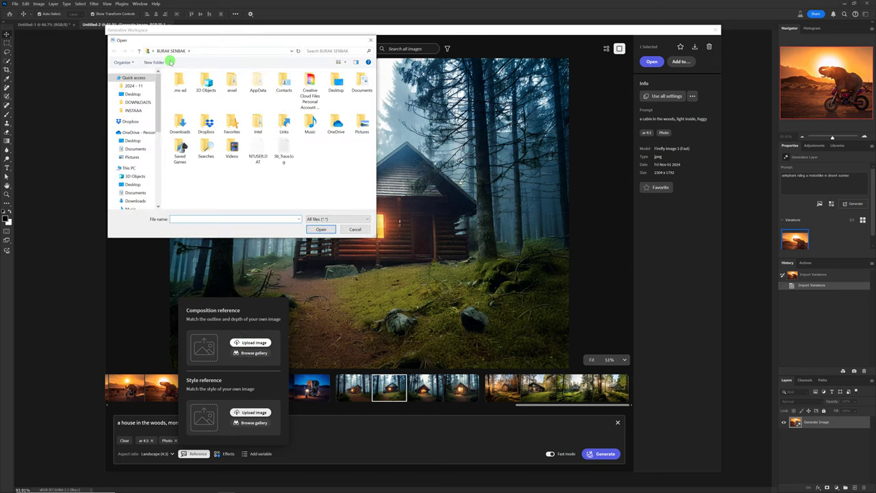
click(132, 93)
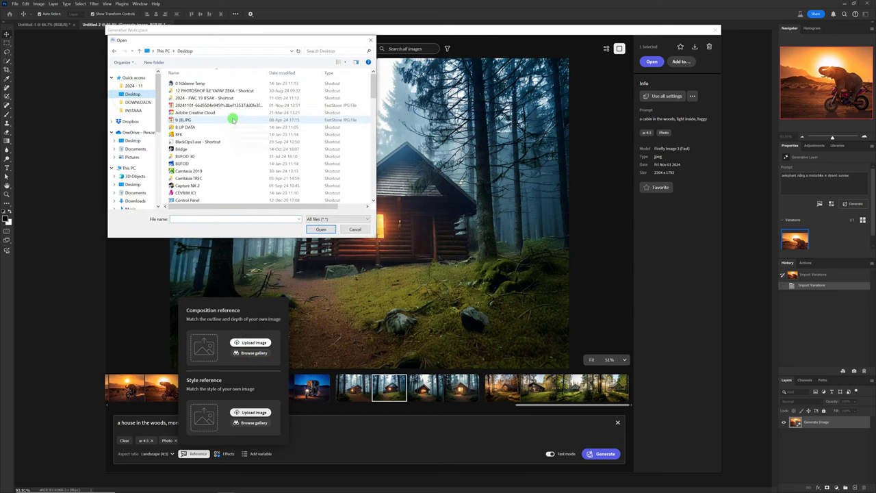
click(196, 119)
double_click(195, 120)
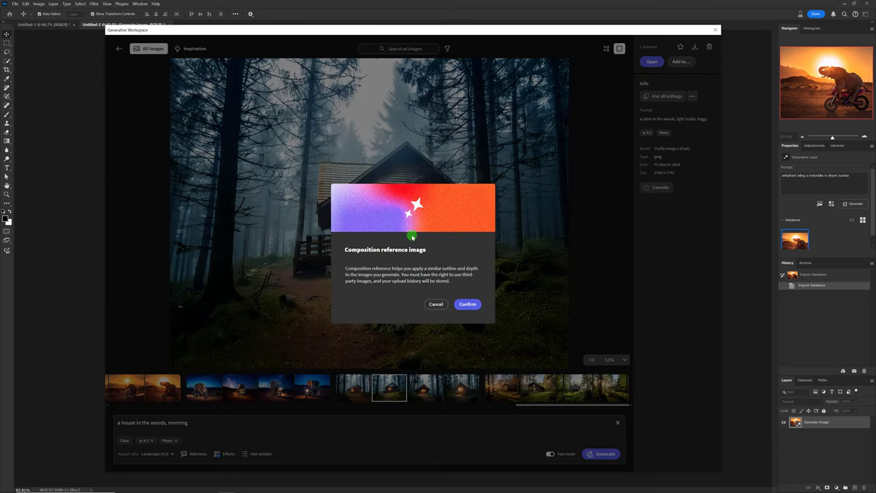
click(464, 306)
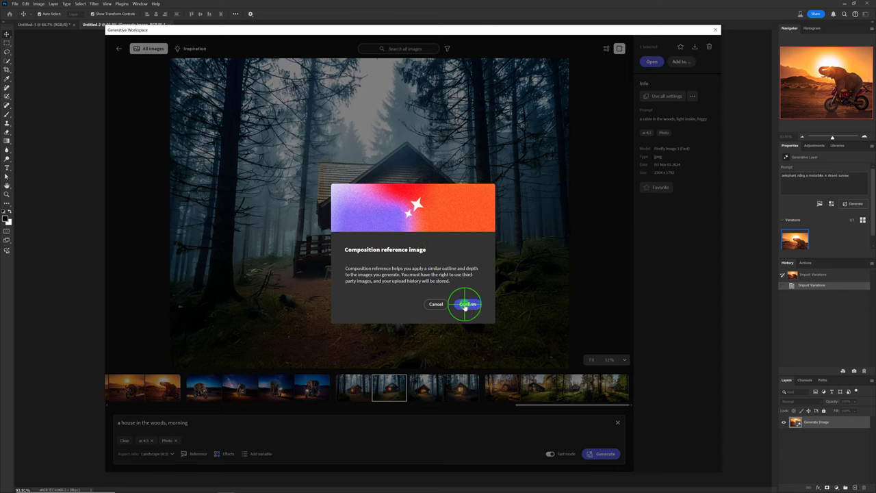
Step: Generate morning house-in-the-woods images with the reference and view each of the four variations
click(451, 352)
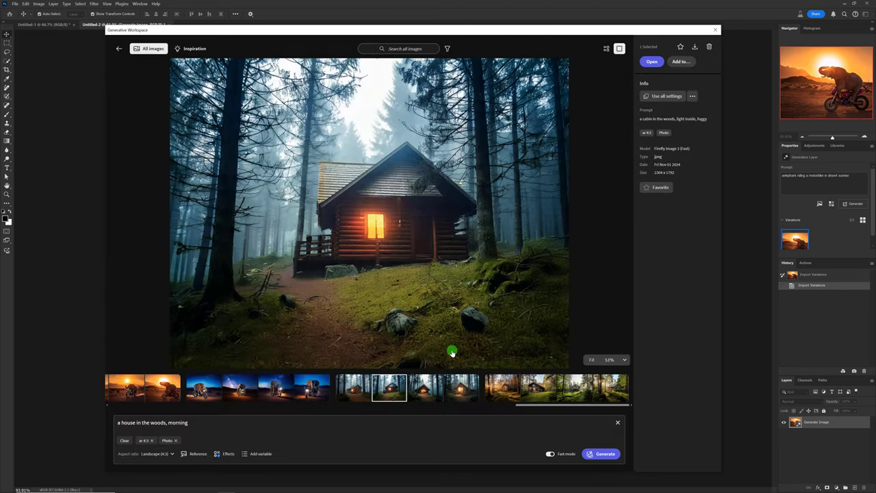
click(609, 454)
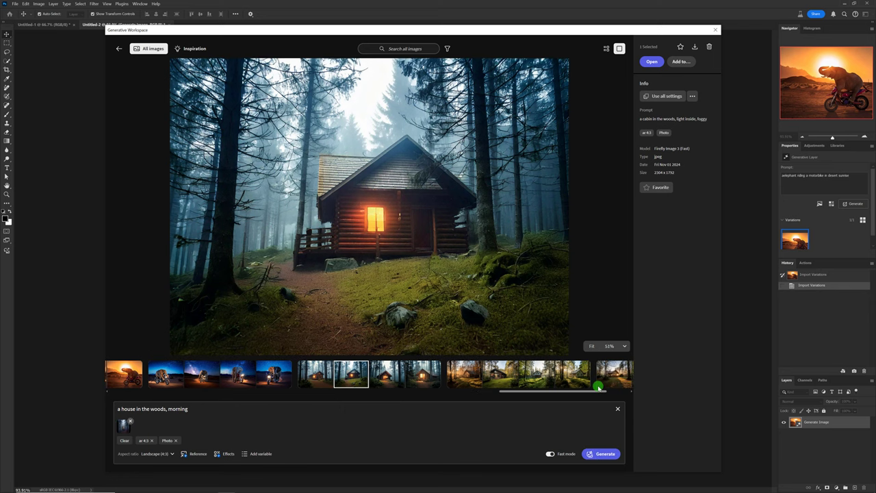
click(499, 382)
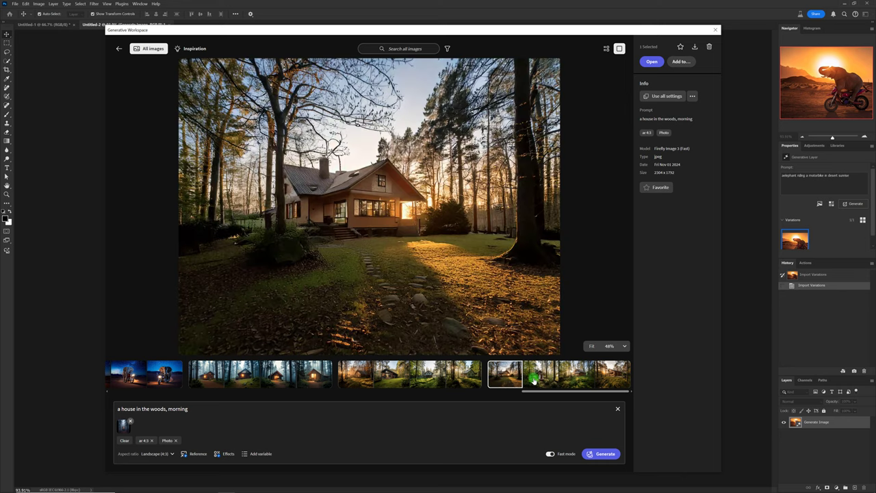
click(539, 380)
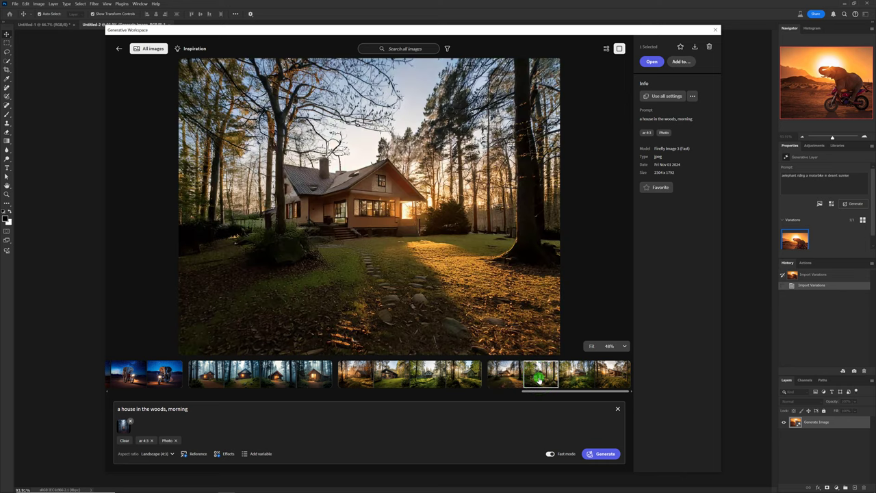
click(582, 376)
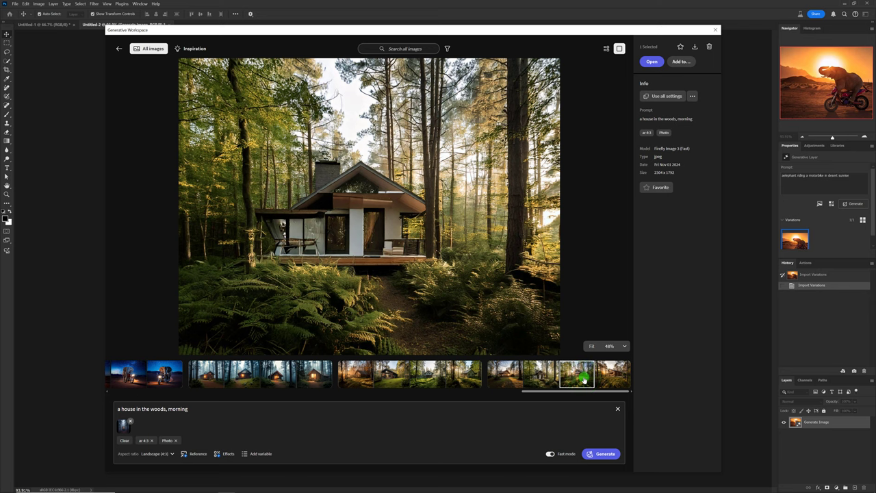
click(611, 375)
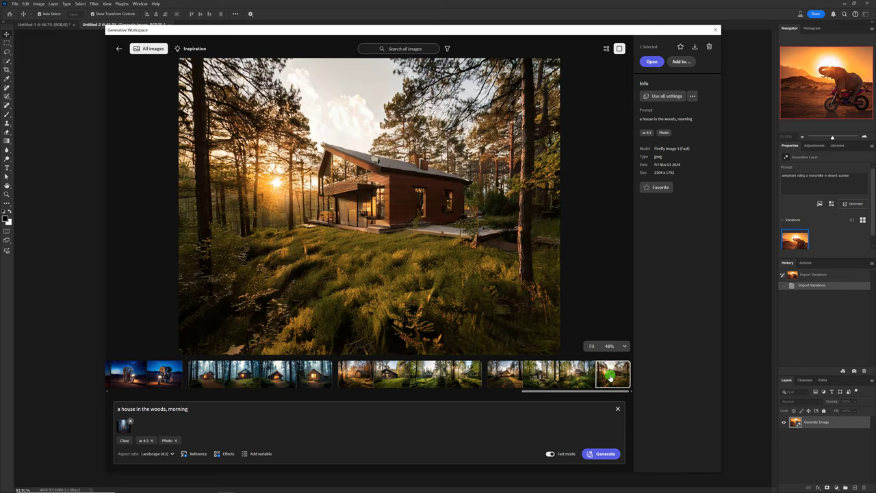
Step: Remove the composition reference and upload an image as the style reference instead
click(191, 454)
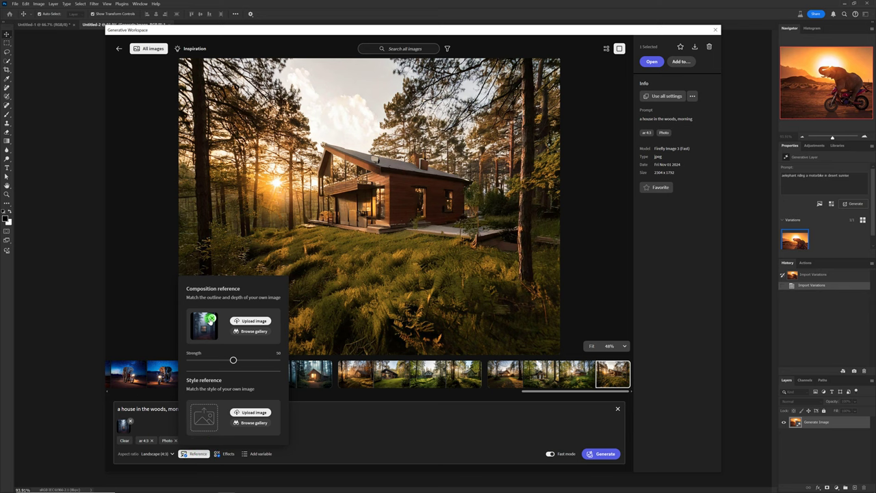
click(211, 318)
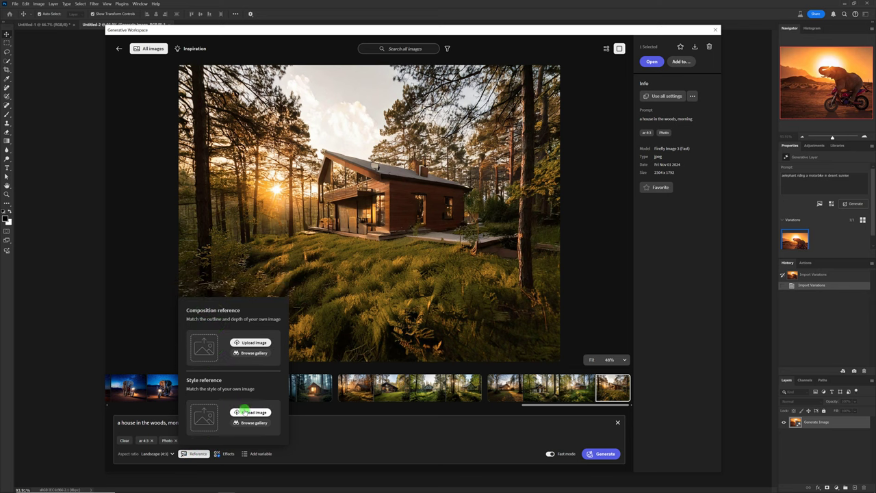
click(245, 412)
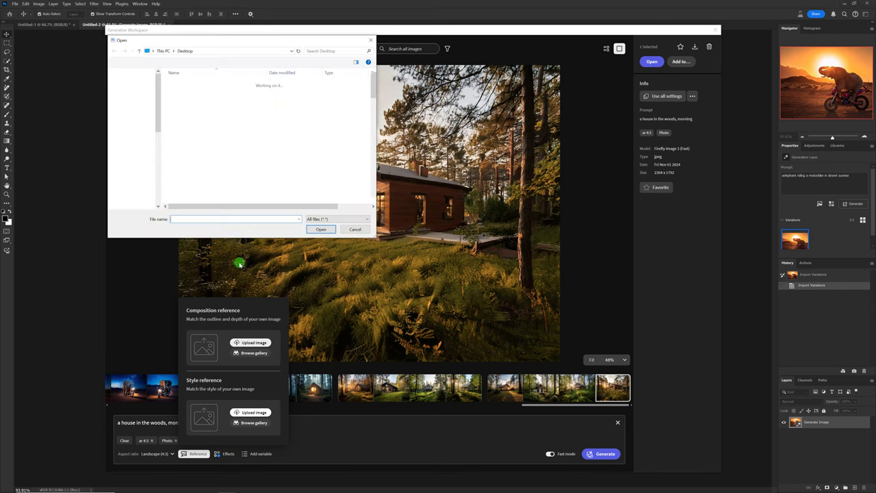
double_click(185, 119)
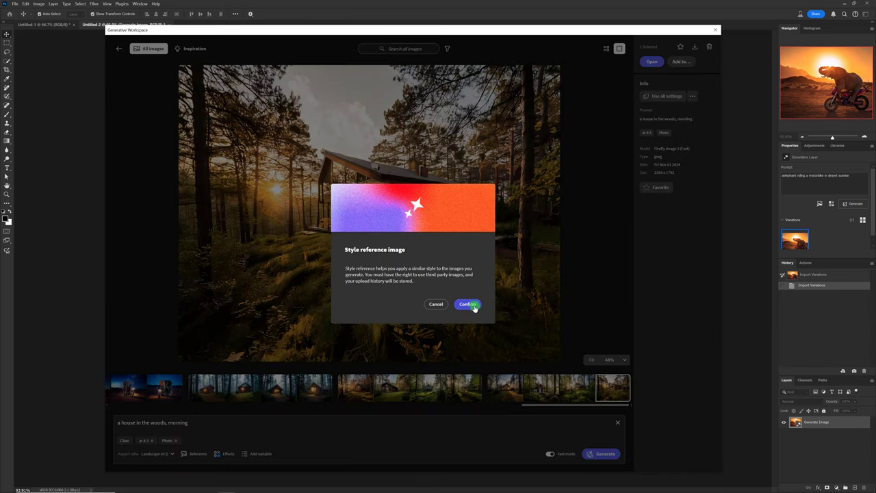
click(469, 303)
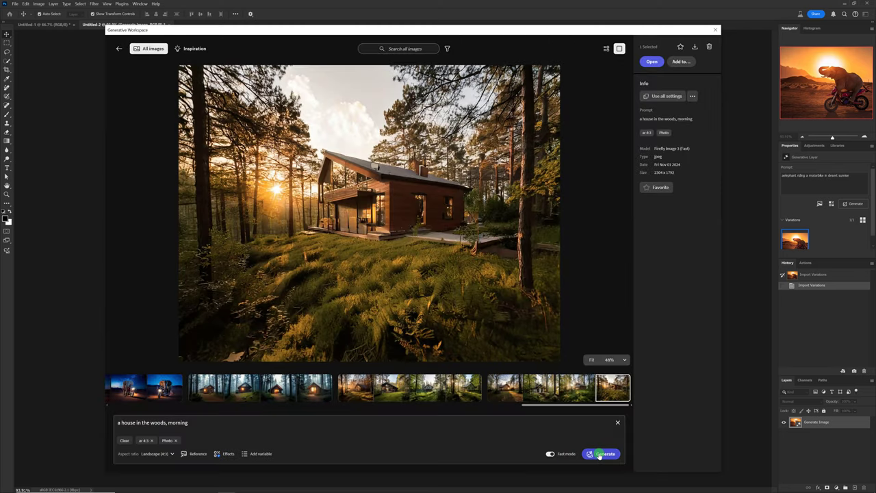
Step: Generate style-guided morning woods-house images, view all four, then show the full history
click(597, 452)
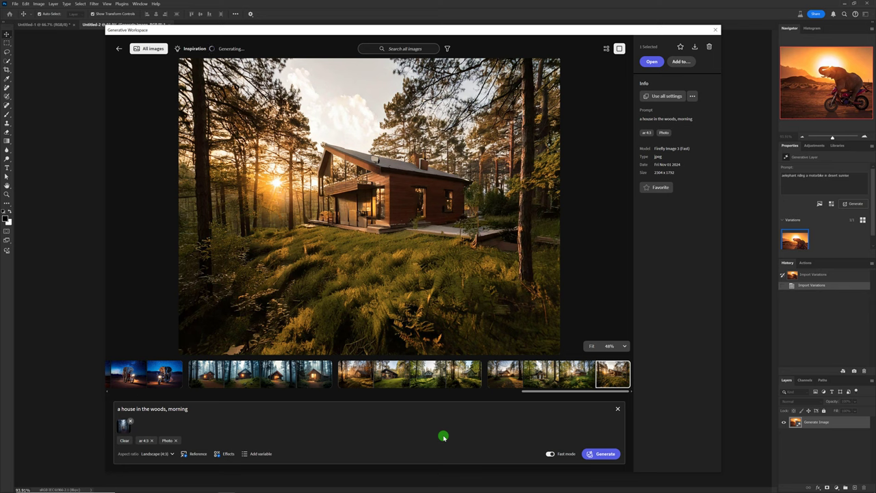
click(506, 374)
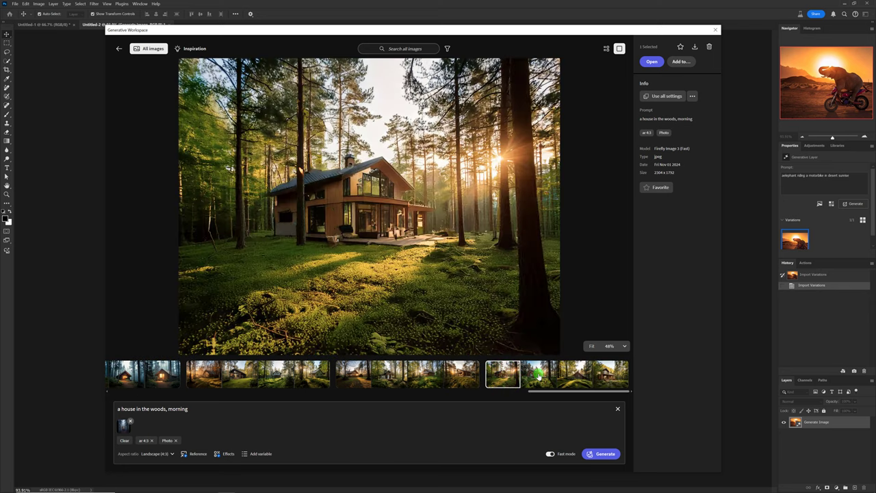
click(539, 375)
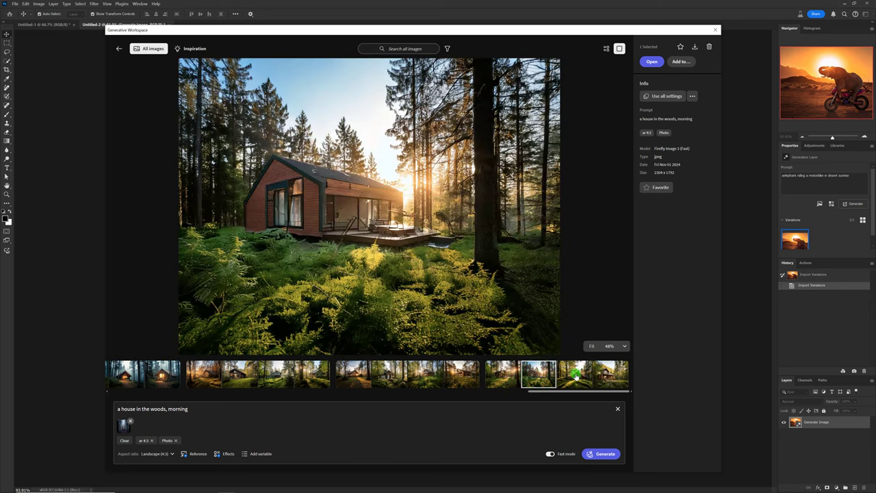
click(574, 375)
click(608, 375)
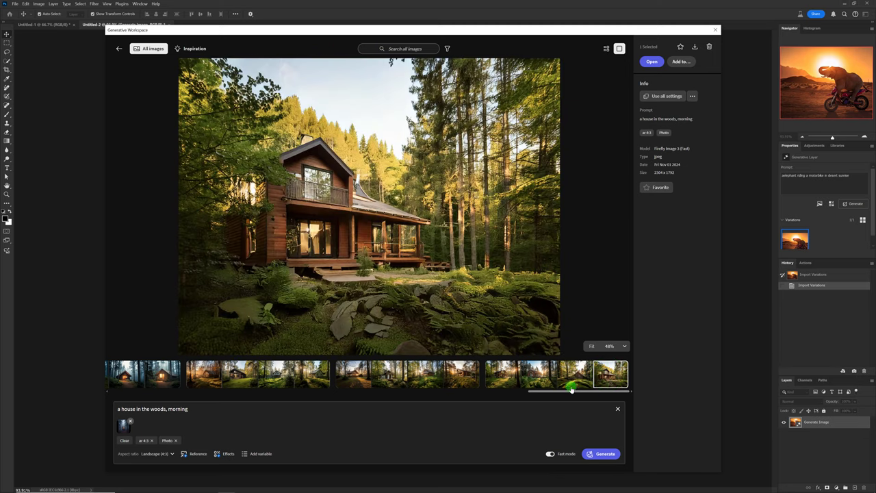
click(149, 49)
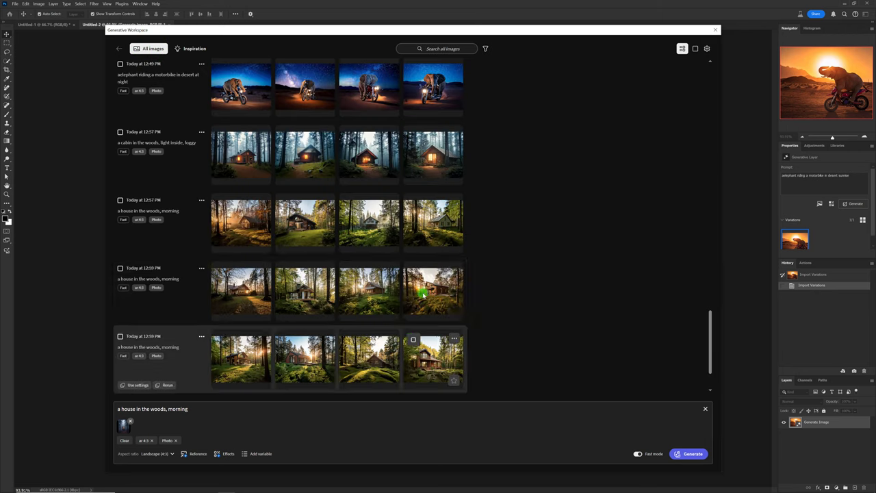
Step: Reuse the foggy lit-cabin image's settings and add b (B).jpg as the style reference
click(244, 158)
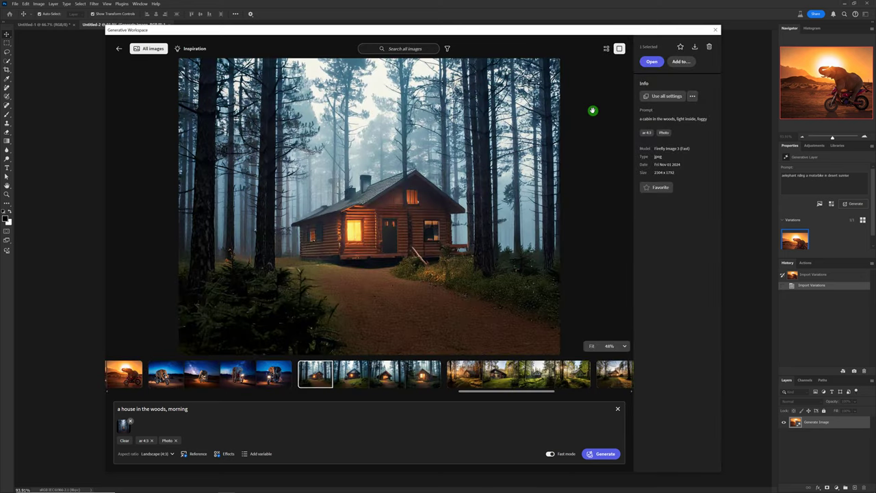
click(662, 96)
click(661, 97)
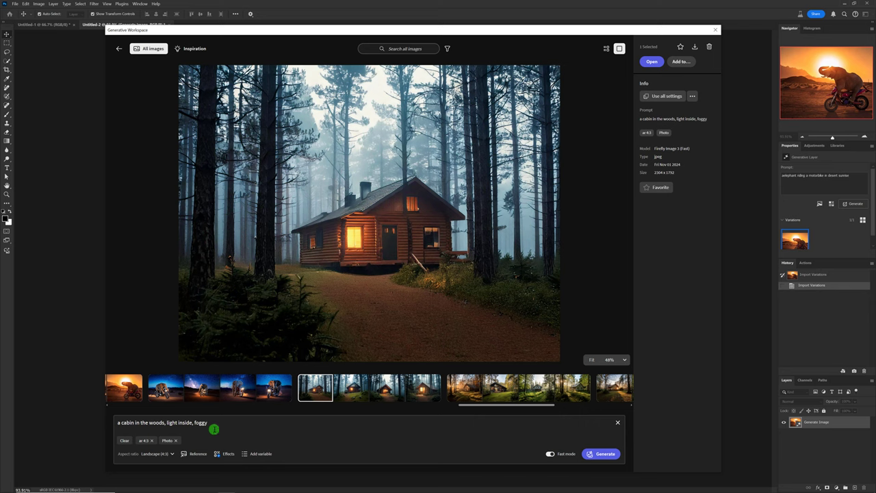
click(197, 452)
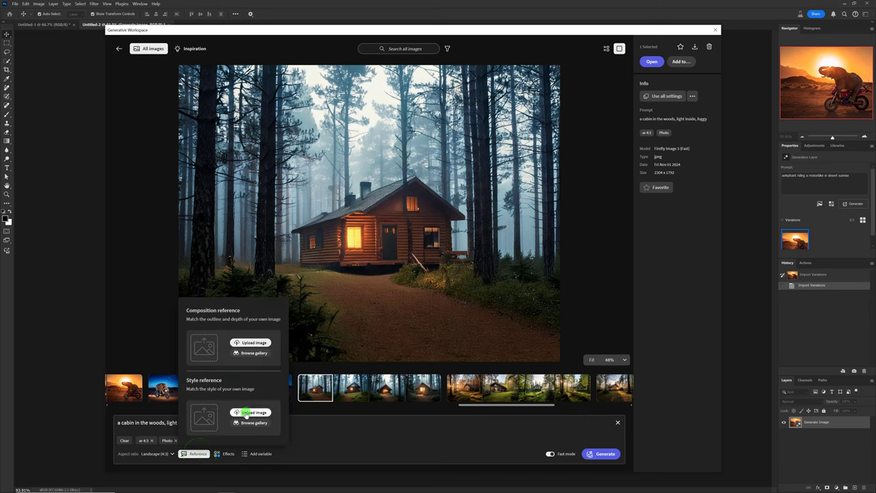
click(245, 412)
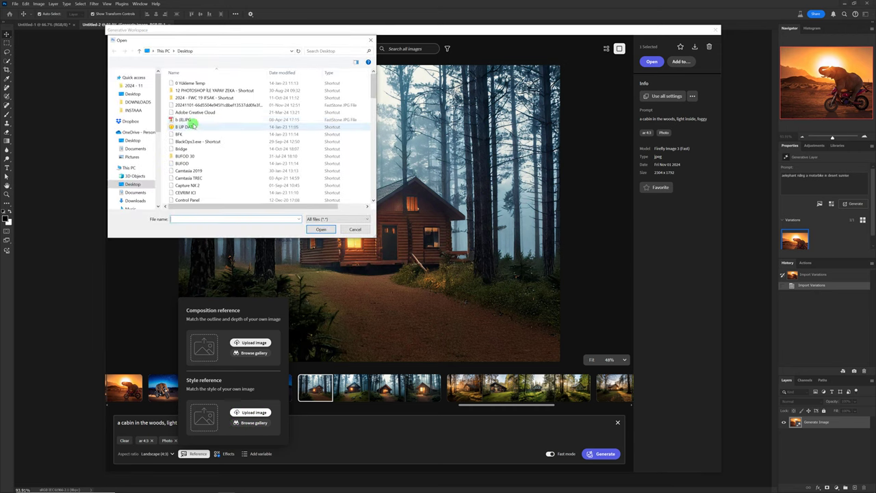
double_click(187, 120)
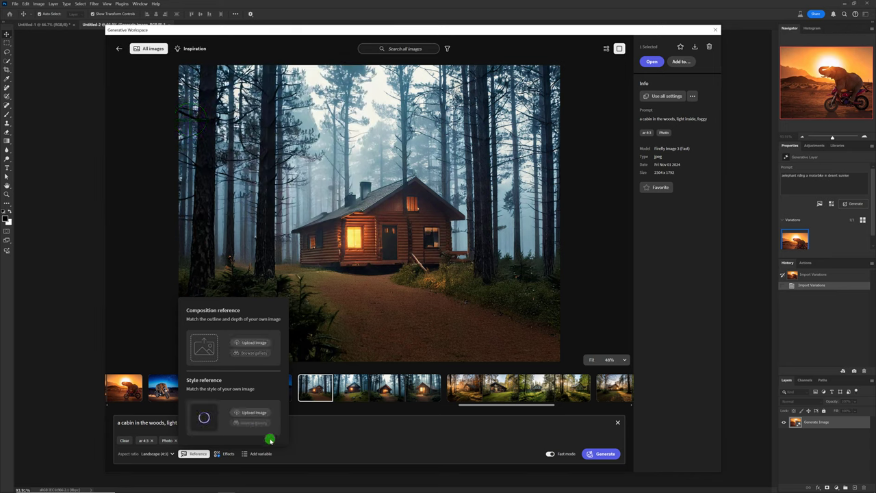
Step: Generate dark foggy cabin images, view all four results, then return to the full history
click(607, 454)
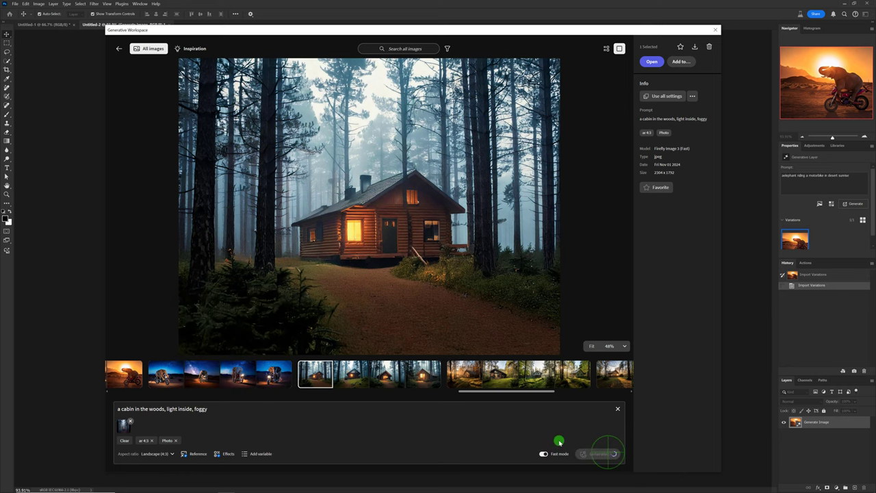
drag(522, 396, 613, 390)
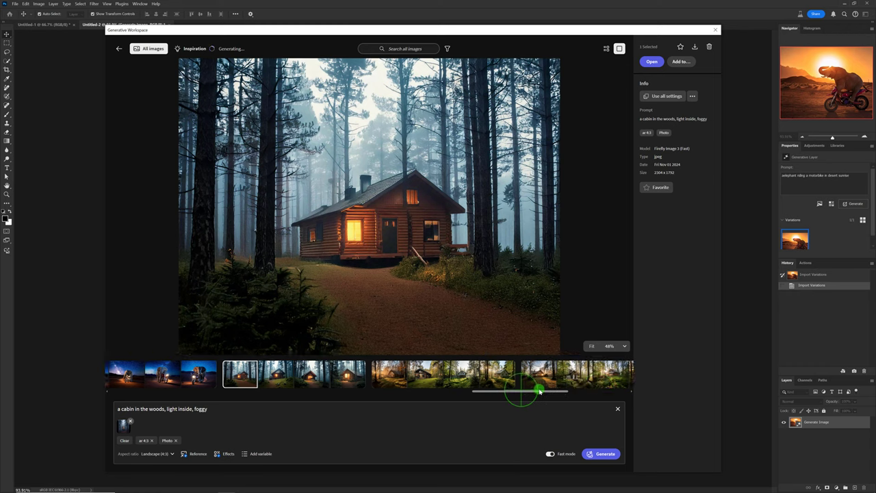
click(514, 382)
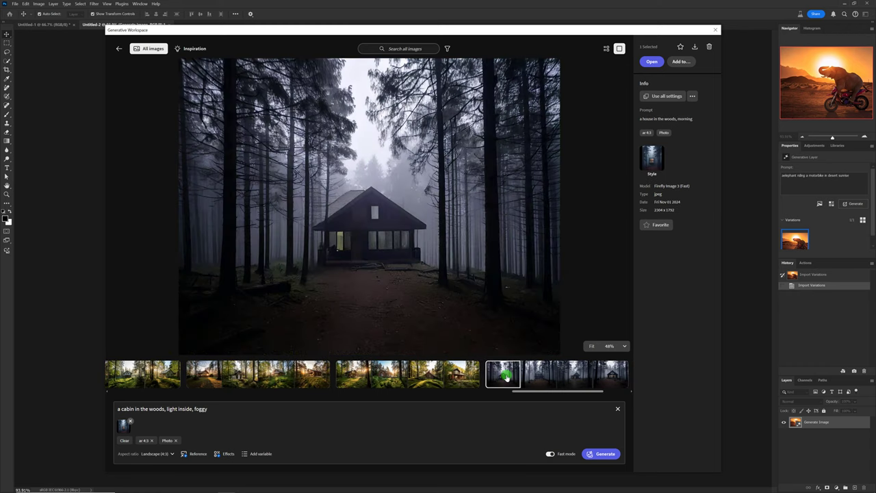
click(539, 373)
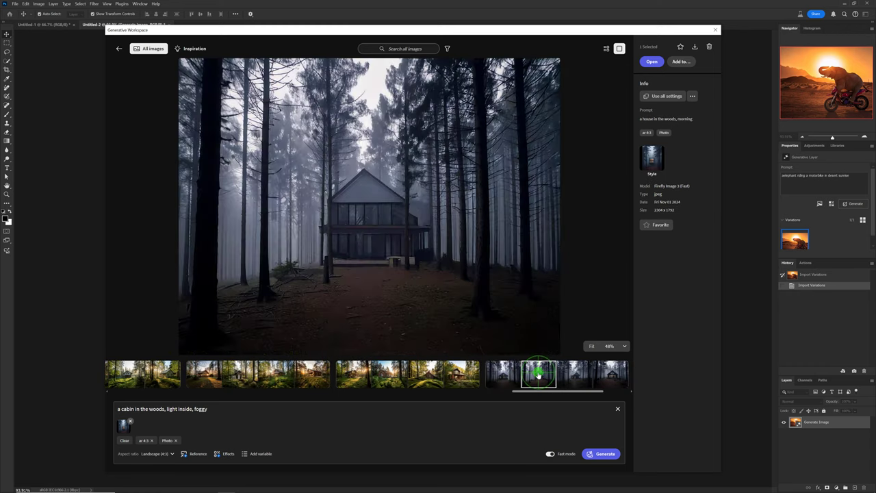
click(571, 375)
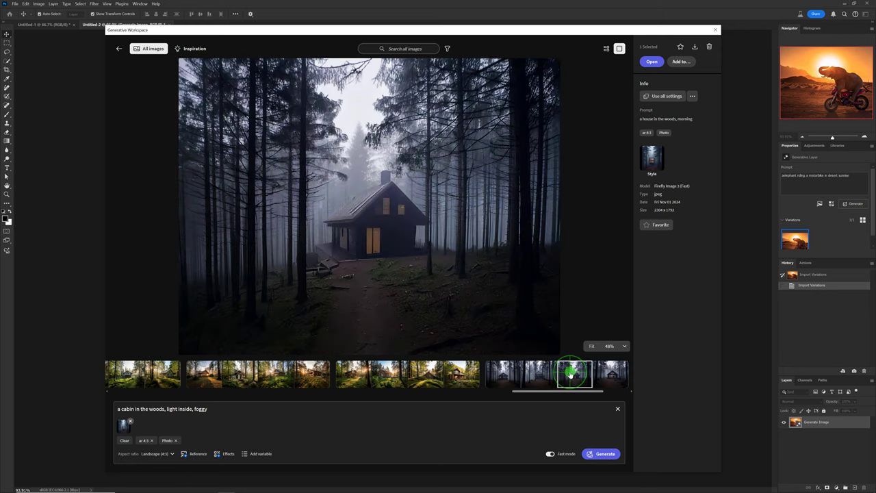
click(613, 373)
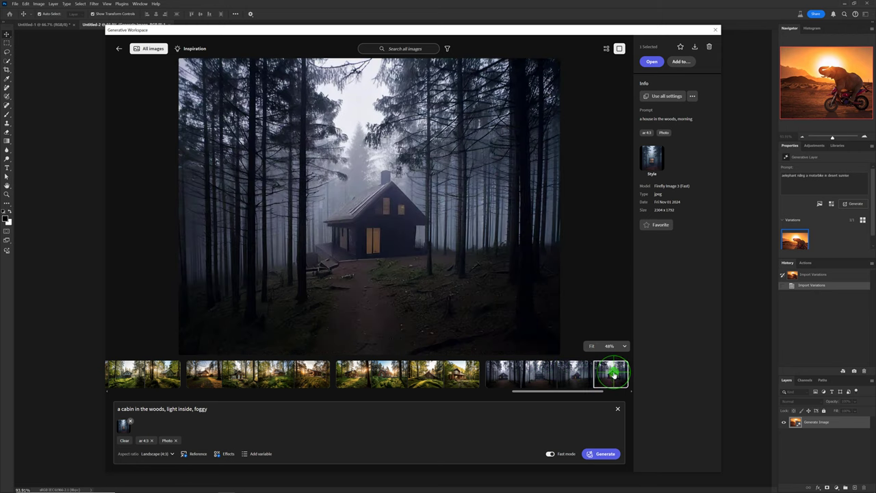
click(149, 49)
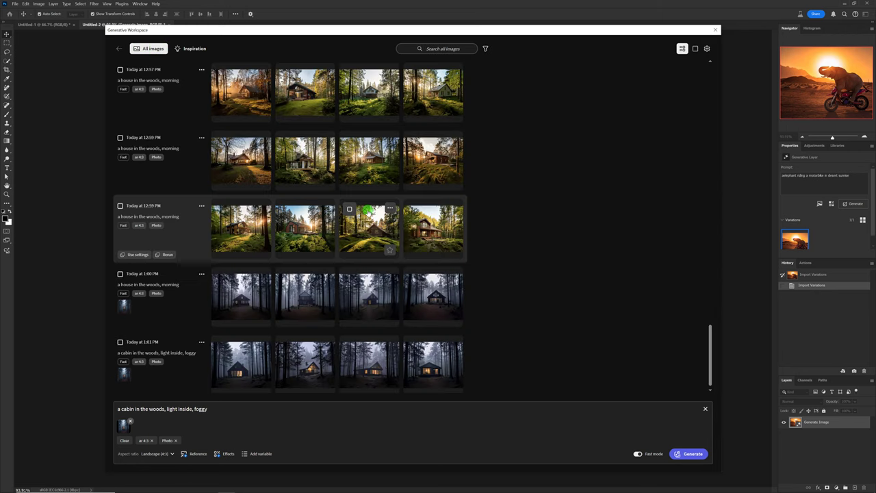
Step: Scroll back through the earlier clown and frog generations, then switch to Firefly in Chrome
scroll(391, 231, up, 5)
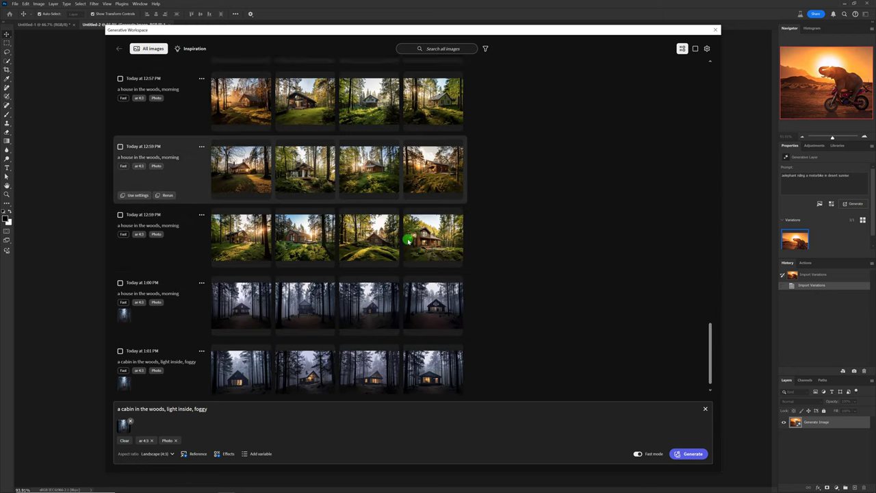
scroll(408, 240, up, 3)
scroll(407, 240, up, 2)
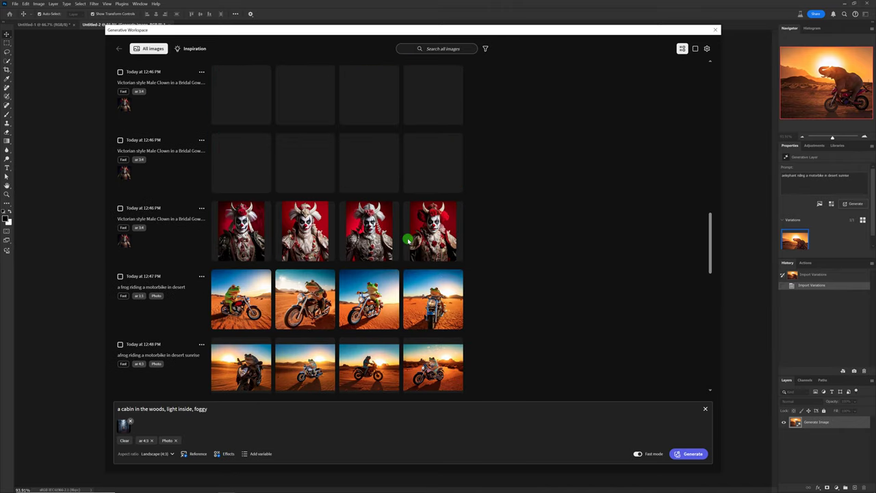
scroll(409, 239, up, 1)
scroll(409, 239, down, 1)
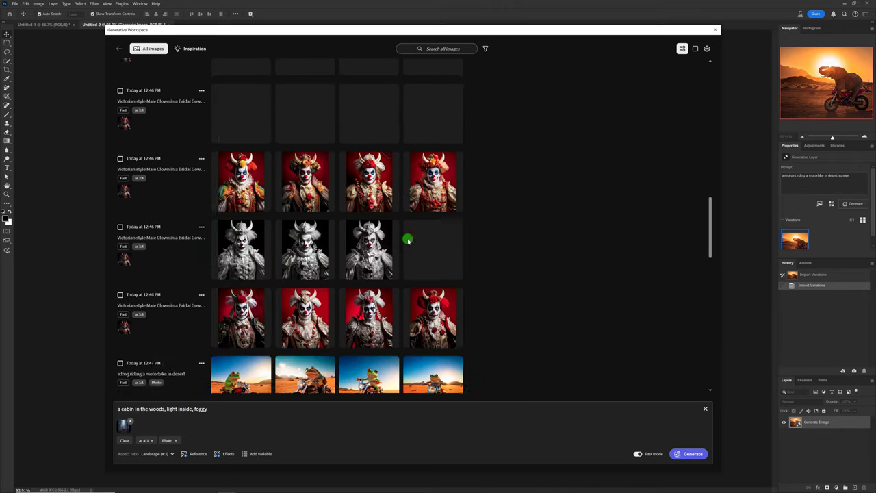
scroll(407, 241, down, 2)
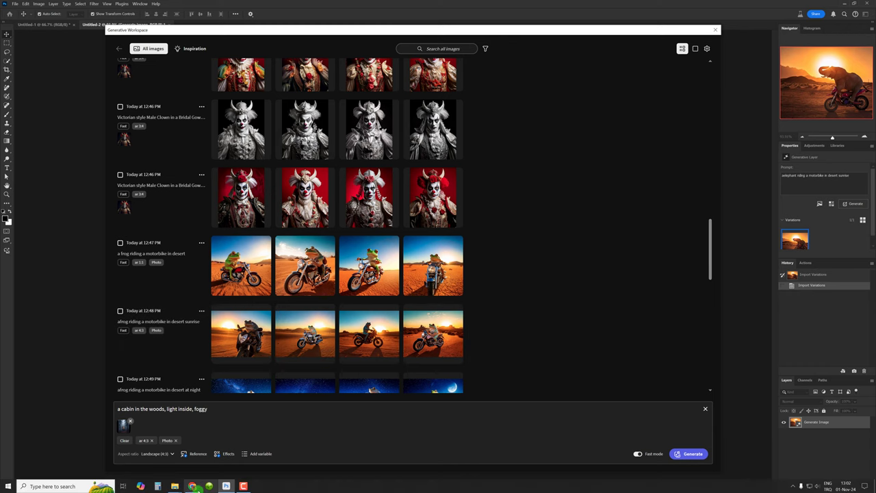
click(194, 486)
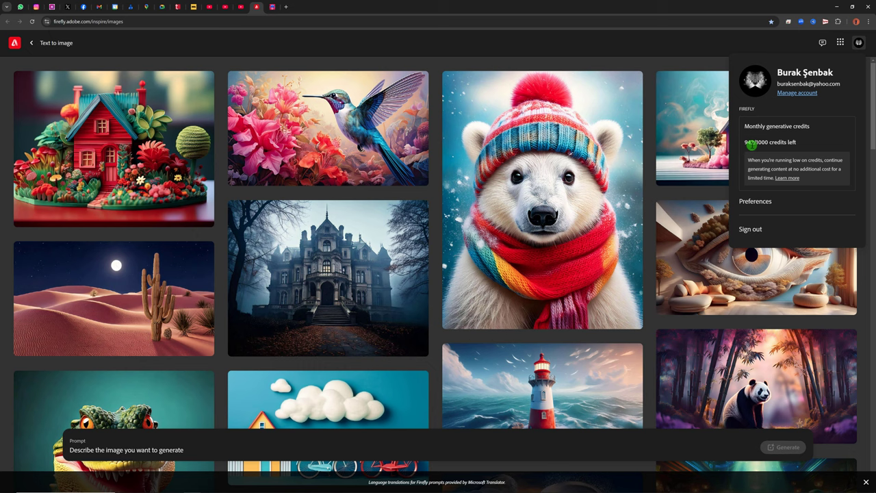
Step: Reload Firefly and check the remaining monthly generative credits (942/1000)
click(32, 21)
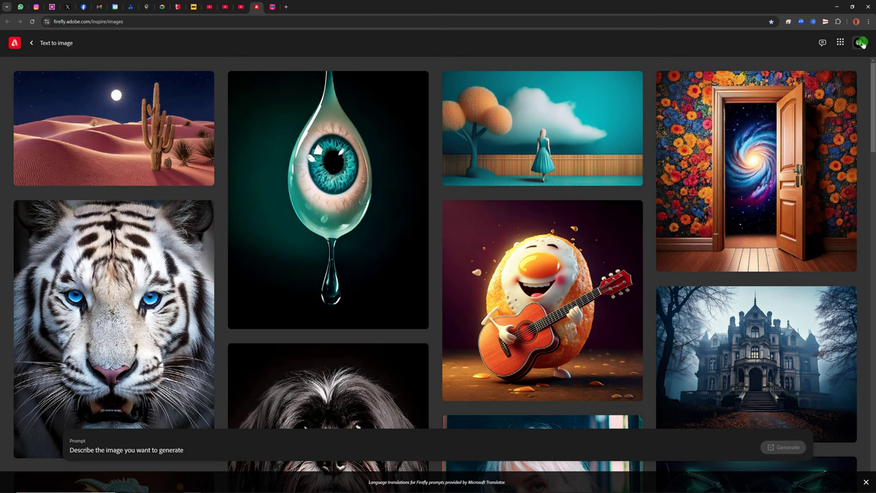
click(861, 43)
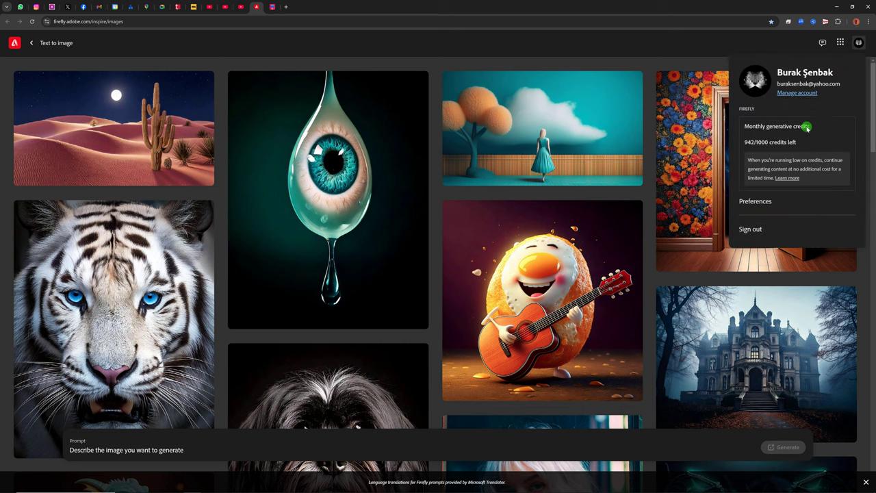
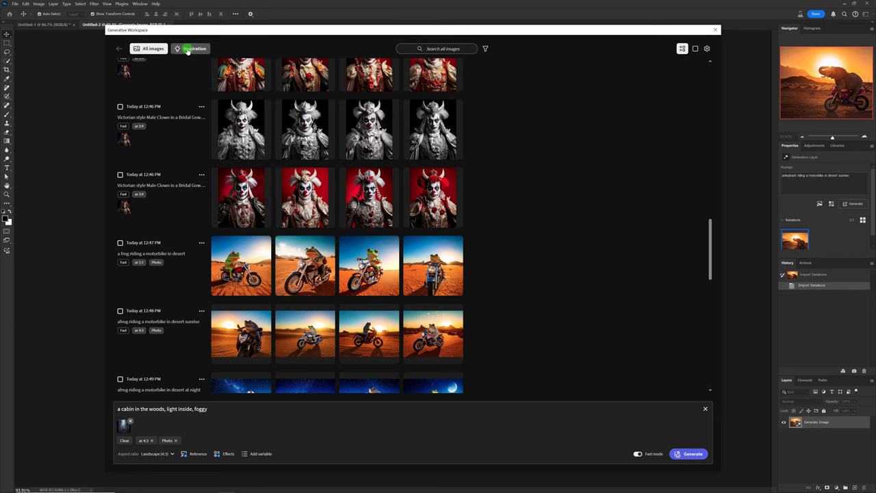
Step: Switch to the Inspiration tab and scroll through its sample AI images
click(187, 50)
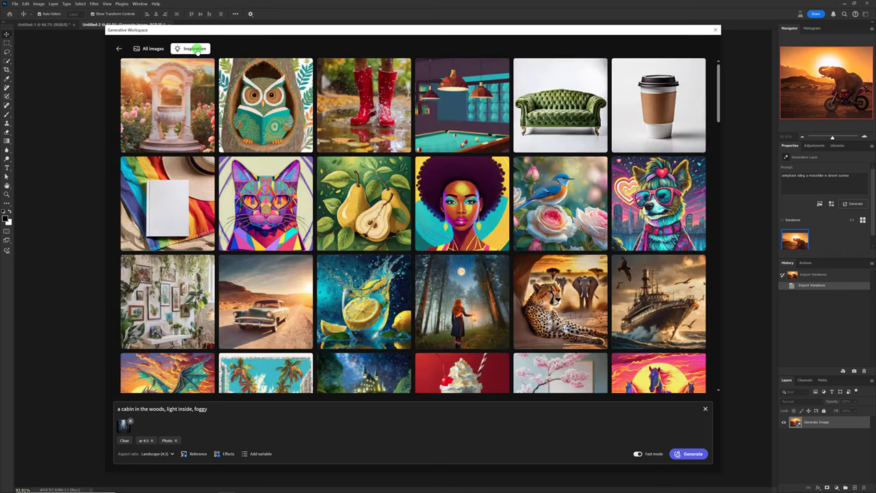
scroll(462, 205, down, 3)
scroll(462, 205, down, 3)
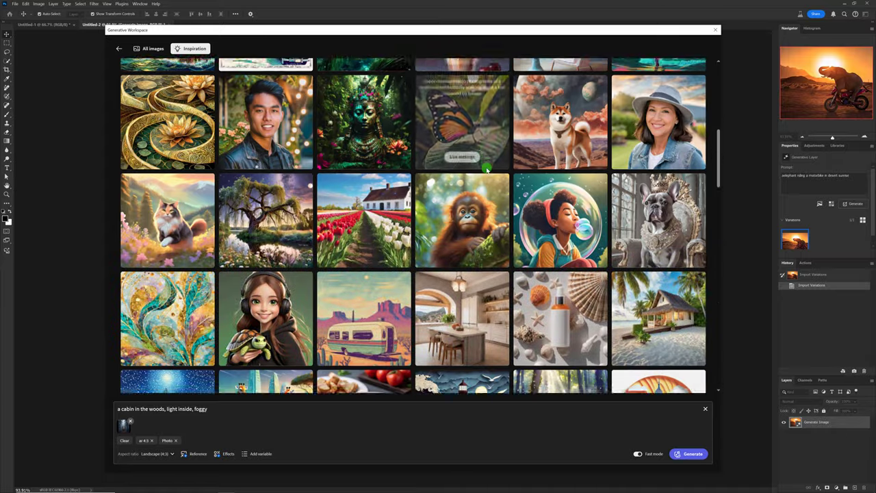
scroll(462, 205, down, 3)
scroll(419, 225, down, 3)
scroll(420, 224, up, 3)
scroll(420, 224, up, 1)
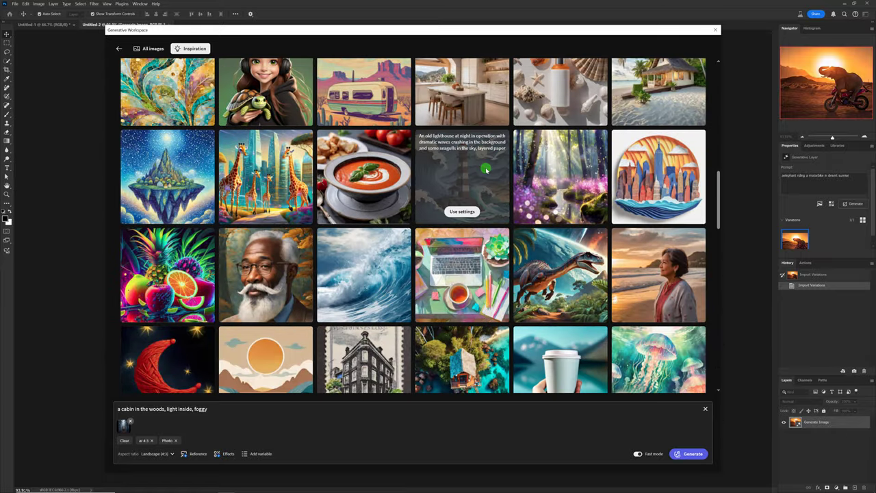
scroll(419, 224, up, 5)
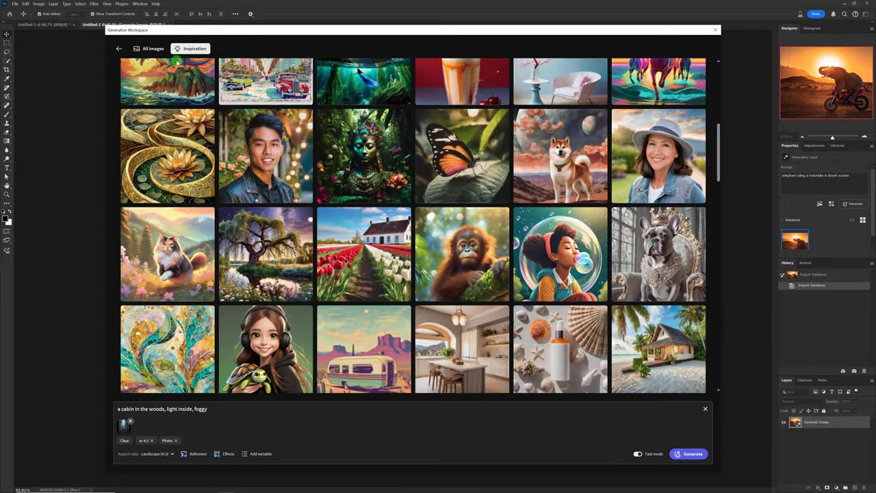
Step: Return to All images and scroll the history to the clown and frog rows
click(148, 49)
scroll(360, 176, up, 5)
scroll(359, 176, up, 5)
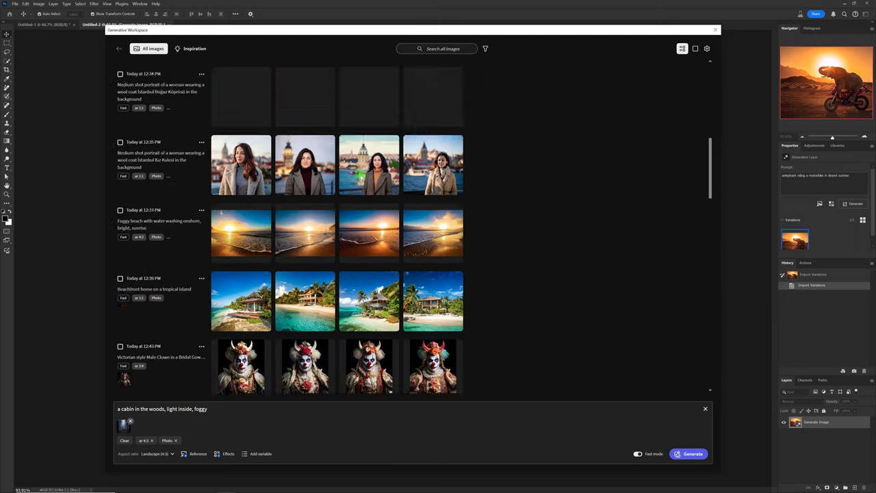
scroll(360, 176, up, 5)
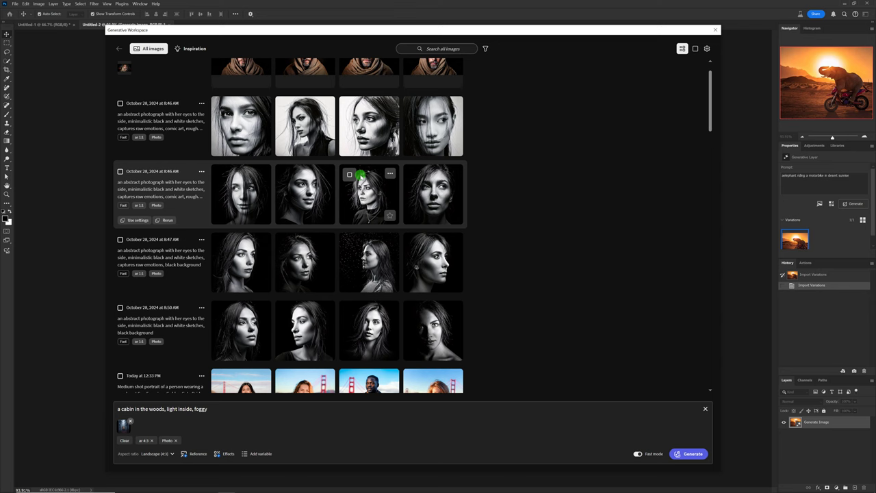
scroll(347, 171, up, 1)
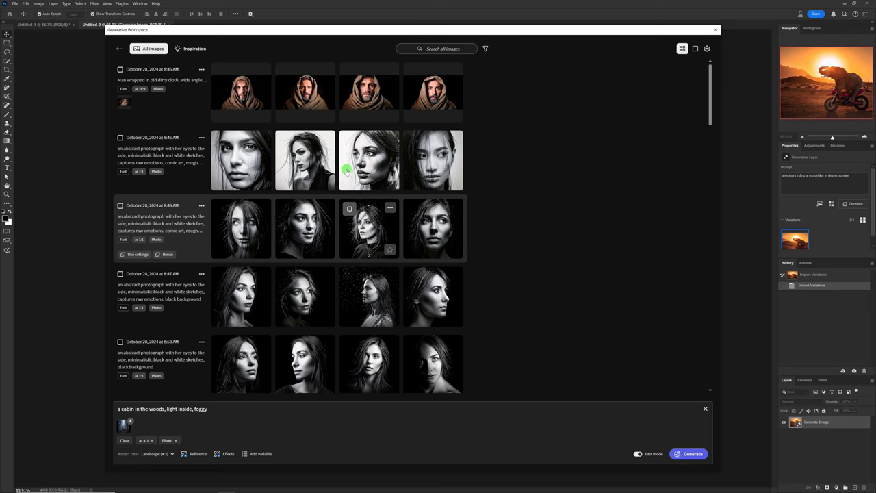
scroll(351, 136, down, 5)
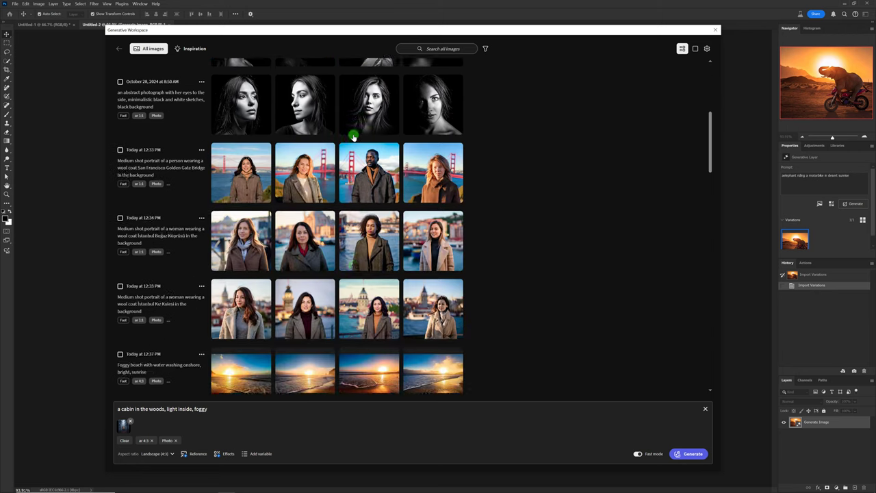
scroll(351, 136, down, 5)
scroll(273, 123, down, 3)
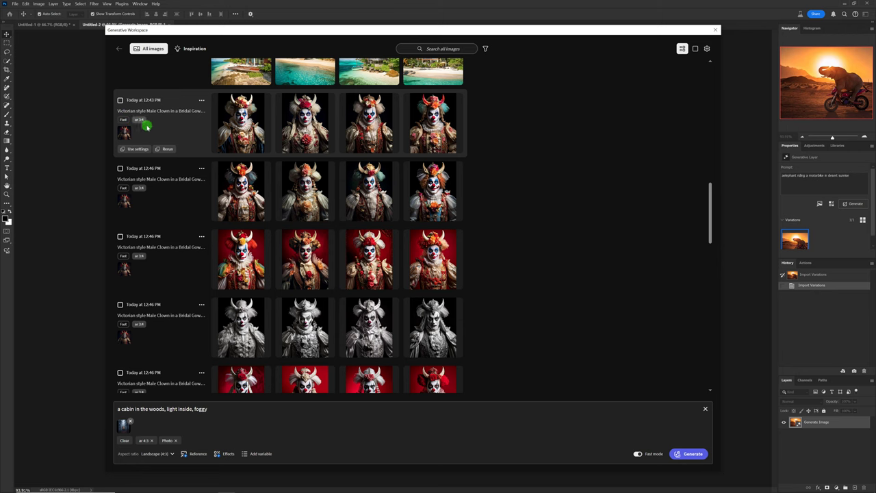
scroll(191, 220, down, 5)
scroll(191, 220, down, 5)
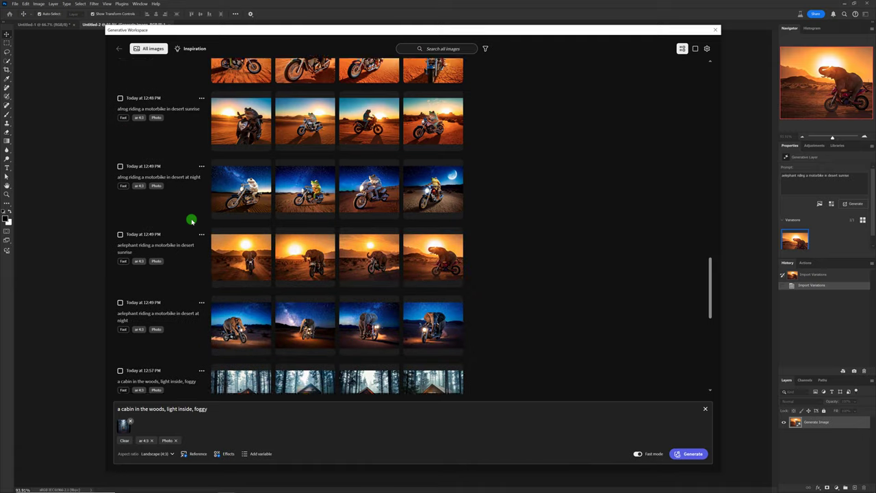
scroll(191, 220, down, 5)
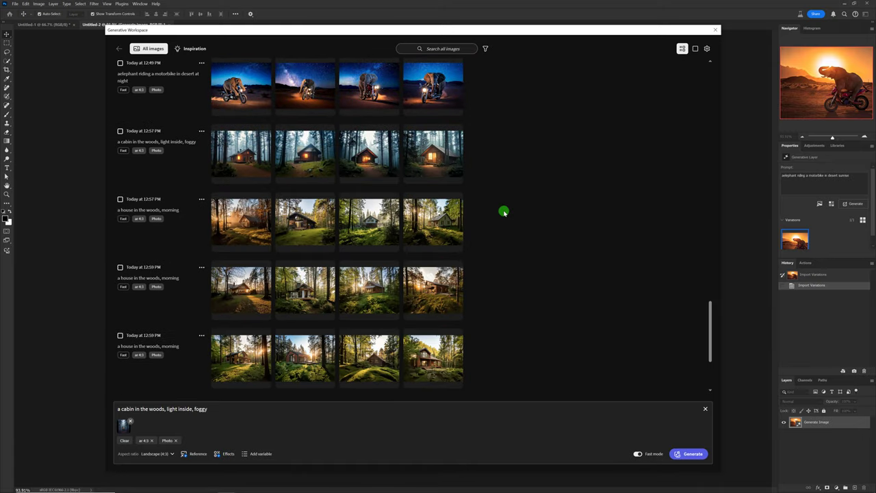
scroll(372, 226, down, 2)
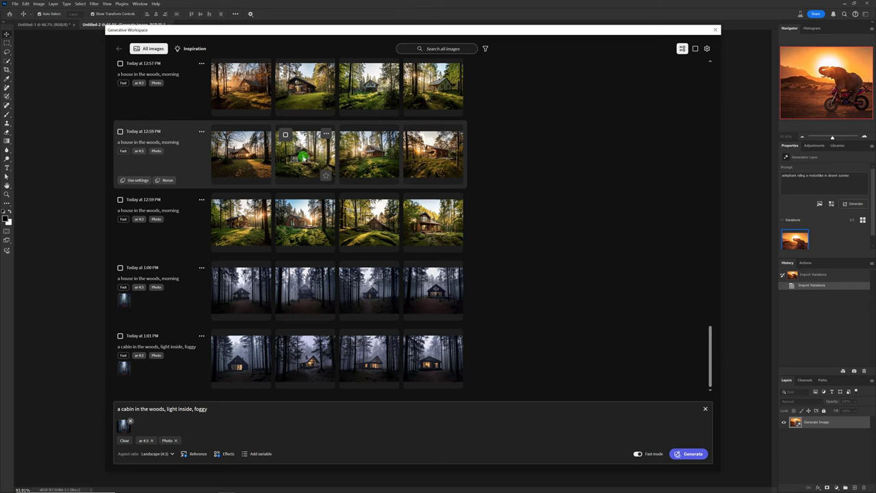
scroll(290, 147, up, 2)
scroll(302, 152, up, 3)
scroll(302, 152, up, 3)
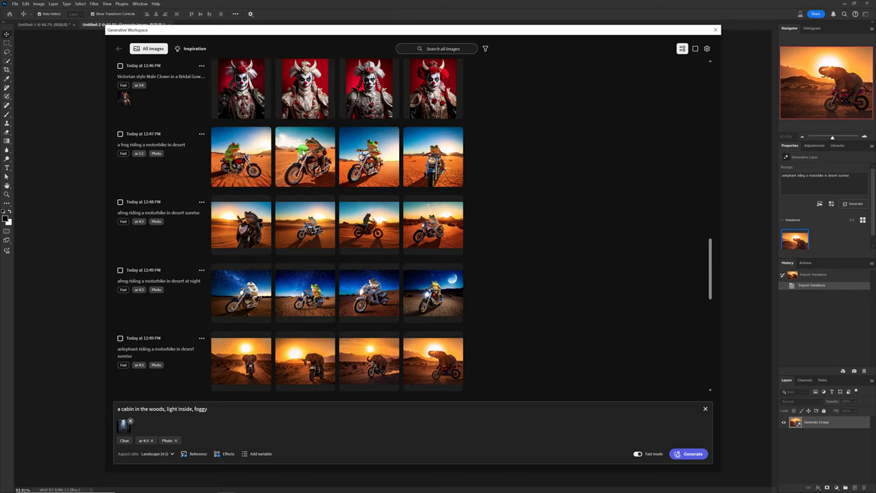
Step: Reuse all of the red clown image's settings, then go back to All images
click(299, 103)
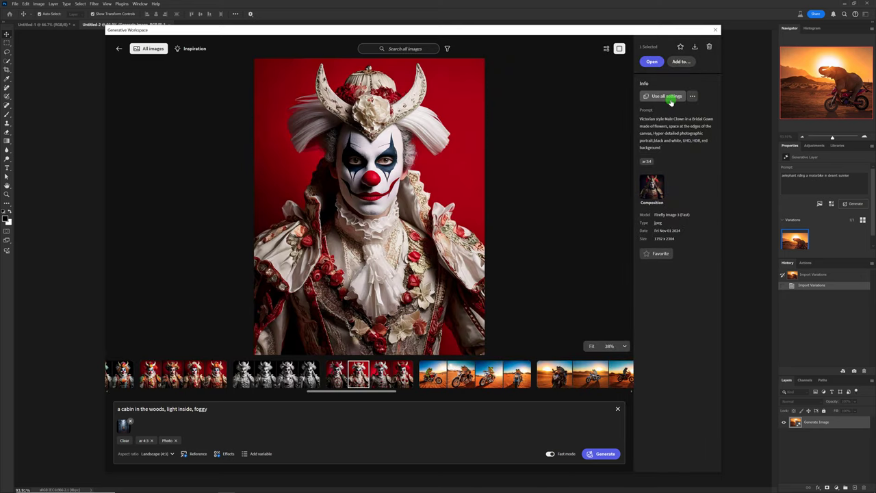
click(667, 96)
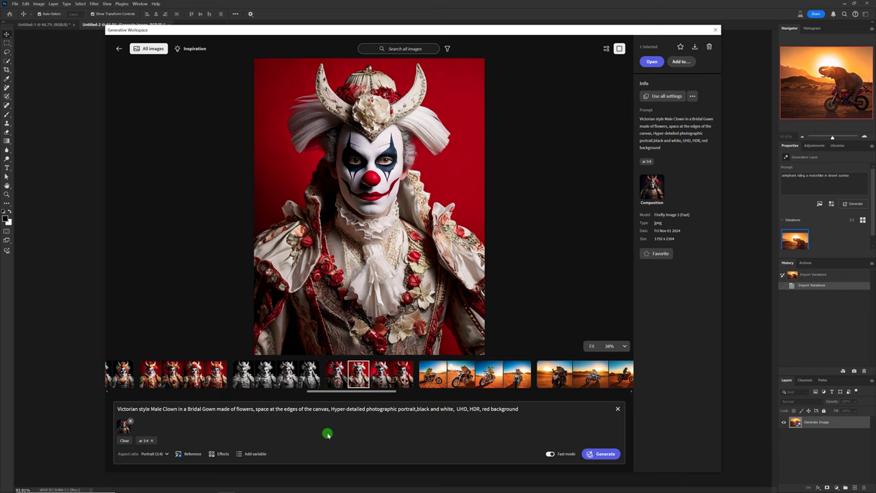
click(153, 48)
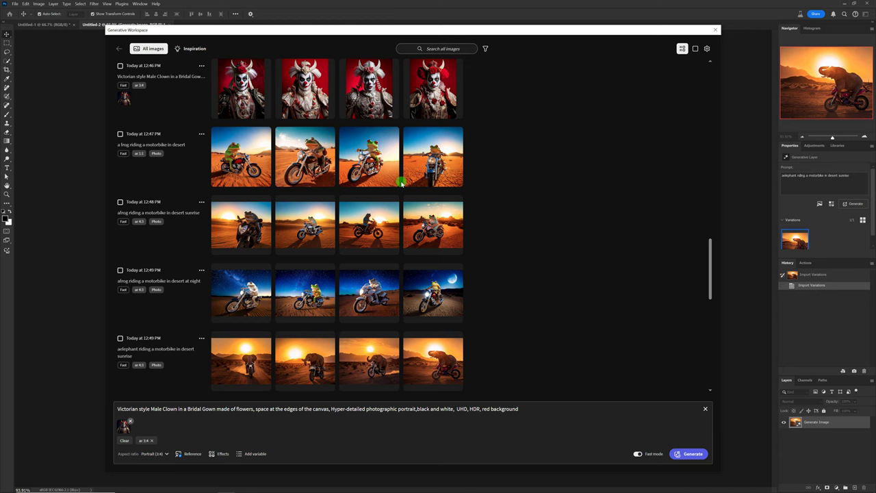
Step: Open the last 1:01 PM foggy cabin image alone, cancelling the Add images dialog
scroll(400, 182, down, 3)
scroll(395, 184, down, 2)
scroll(394, 183, down, 2)
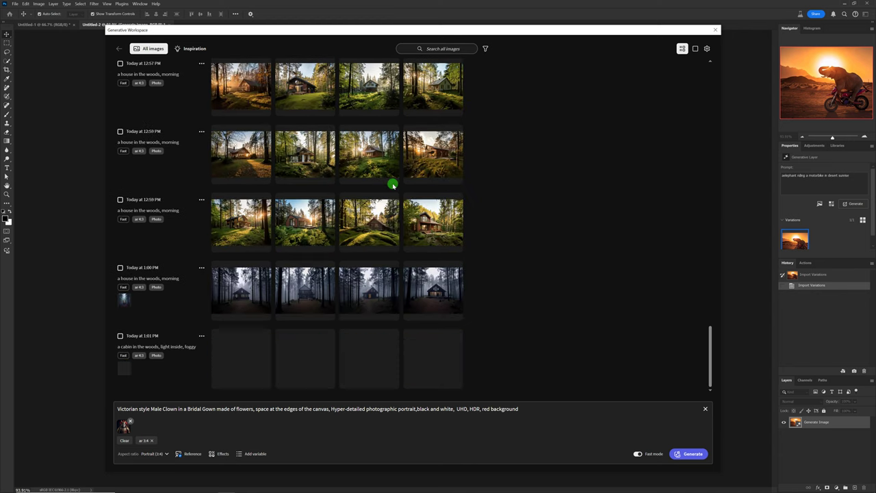
mouse_move(425, 355)
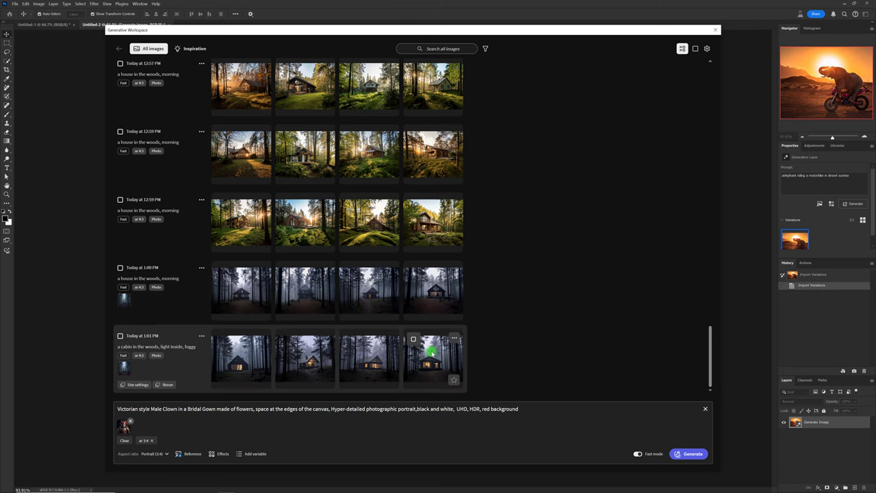
click(434, 353)
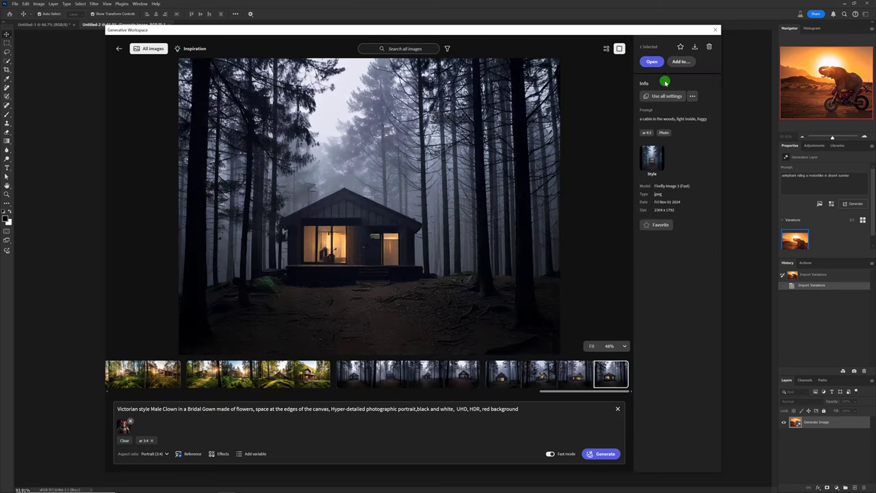
click(682, 63)
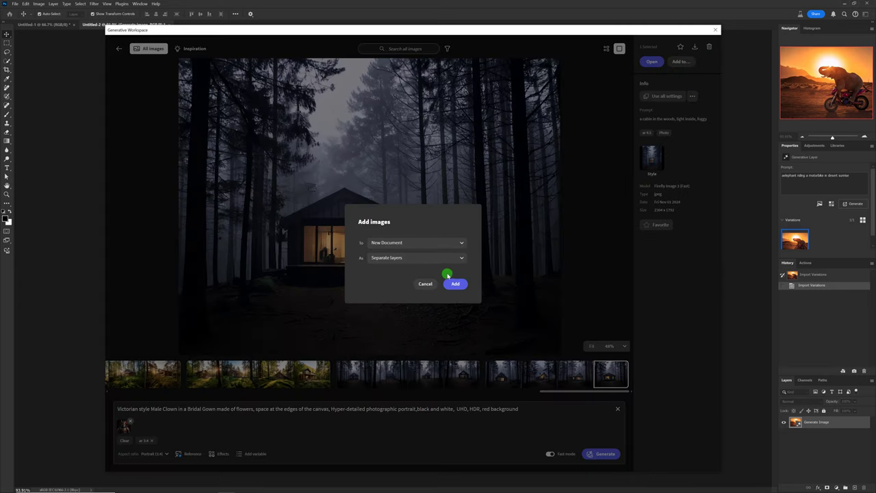
click(424, 284)
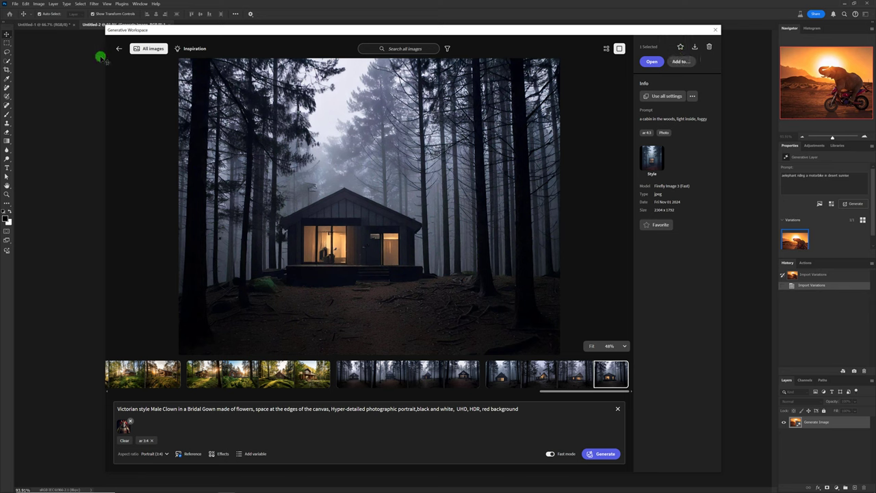
Step: Back in All images, try Fill square thumbnails, then restore Full image
click(143, 49)
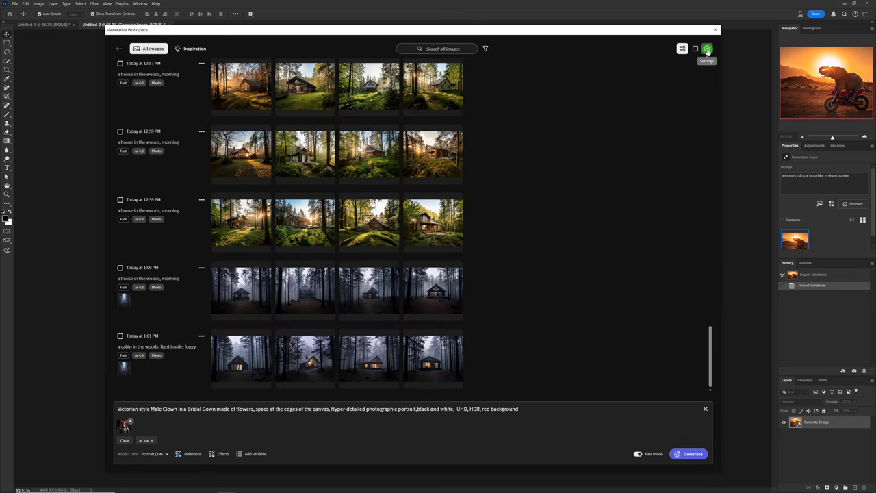
click(706, 49)
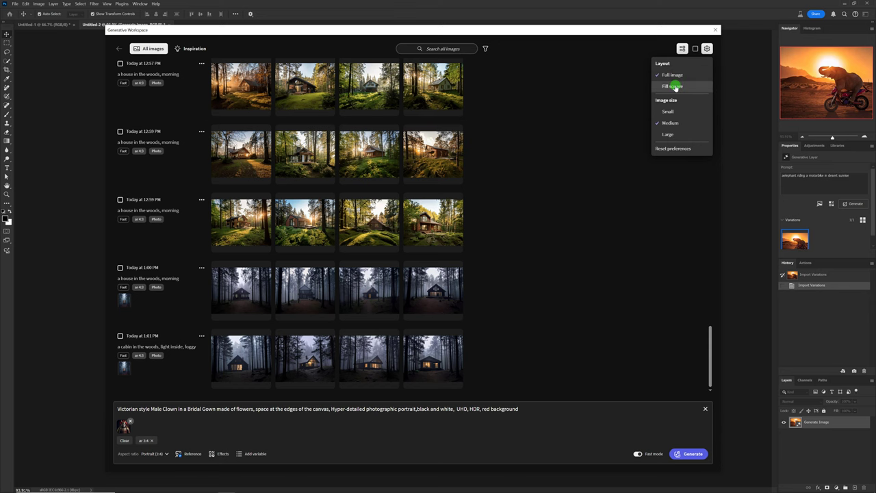
click(672, 87)
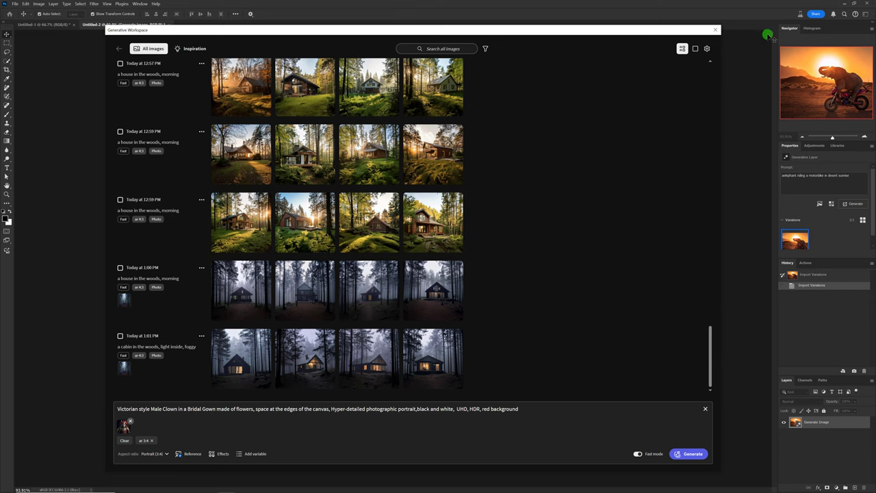
click(707, 51)
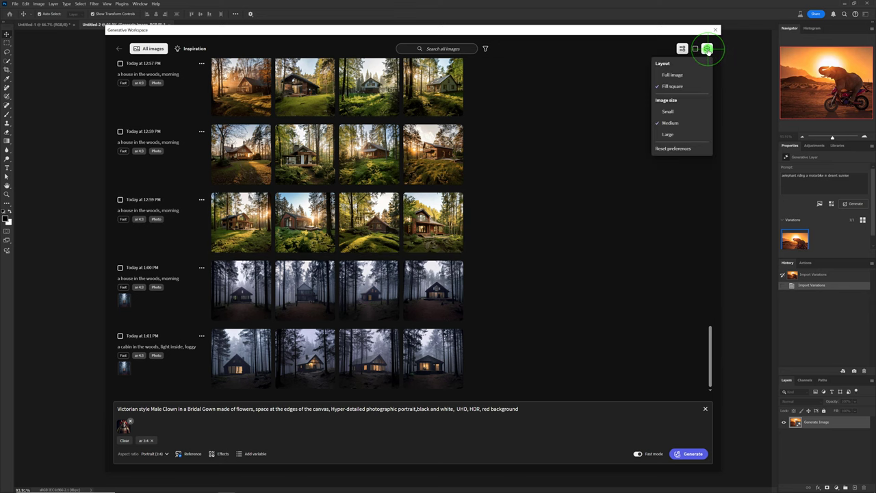
click(671, 72)
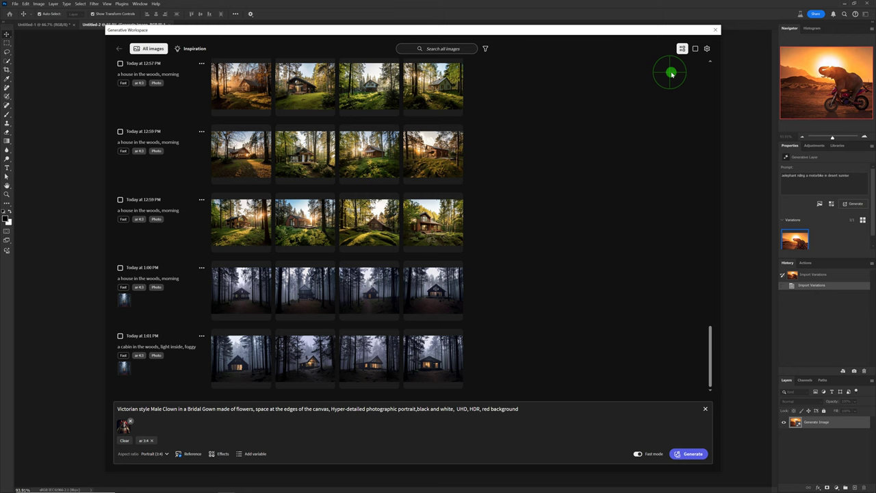
Step: Try Large thumbnails, settle on Medium, and bring up the Effects picker
click(707, 49)
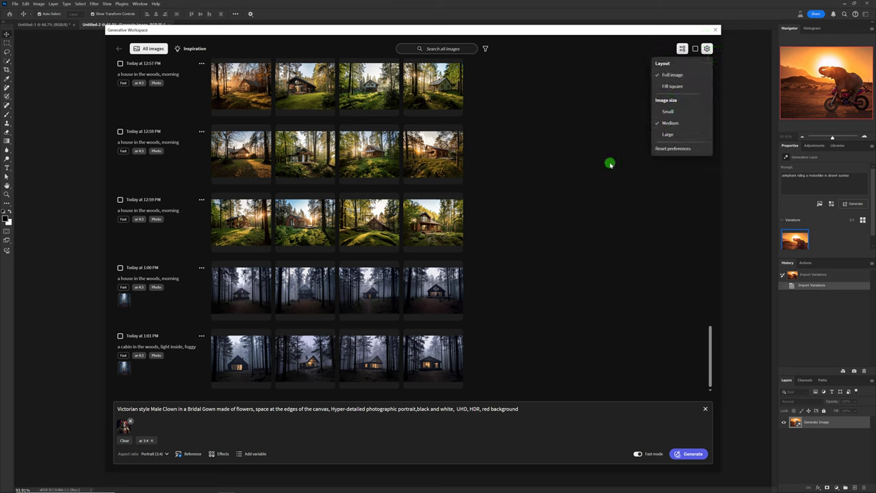
click(667, 135)
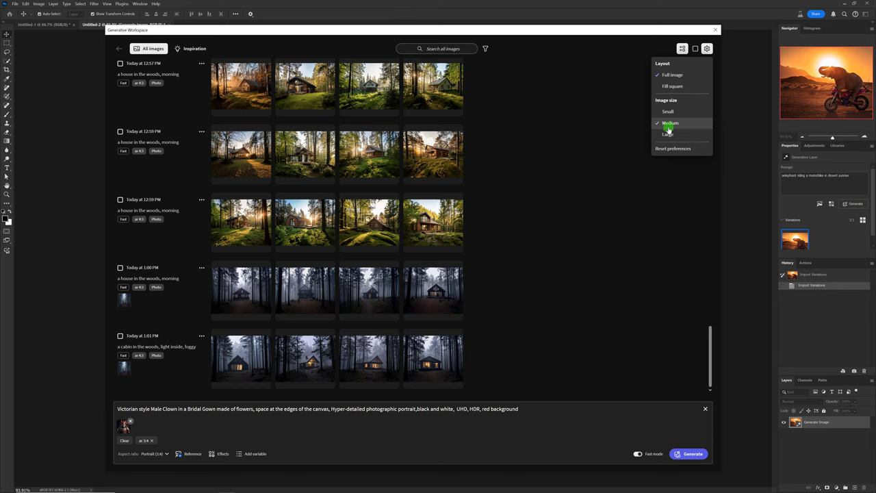
click(667, 135)
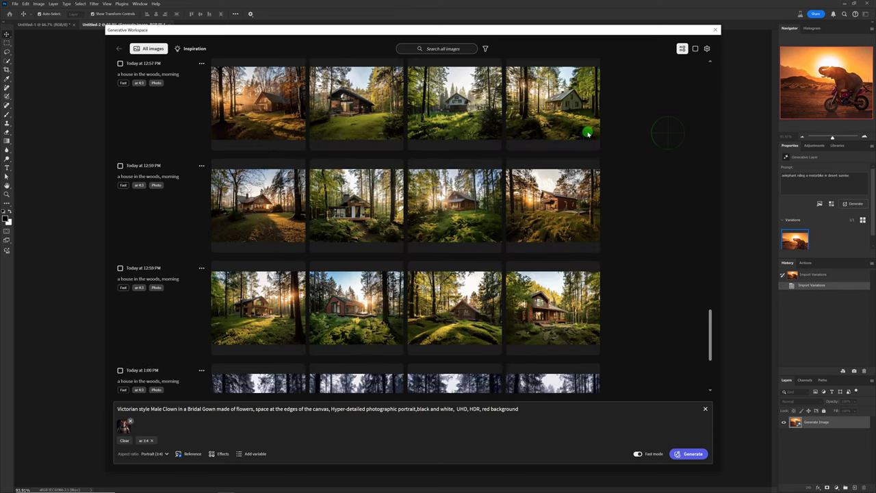
click(706, 48)
click(687, 117)
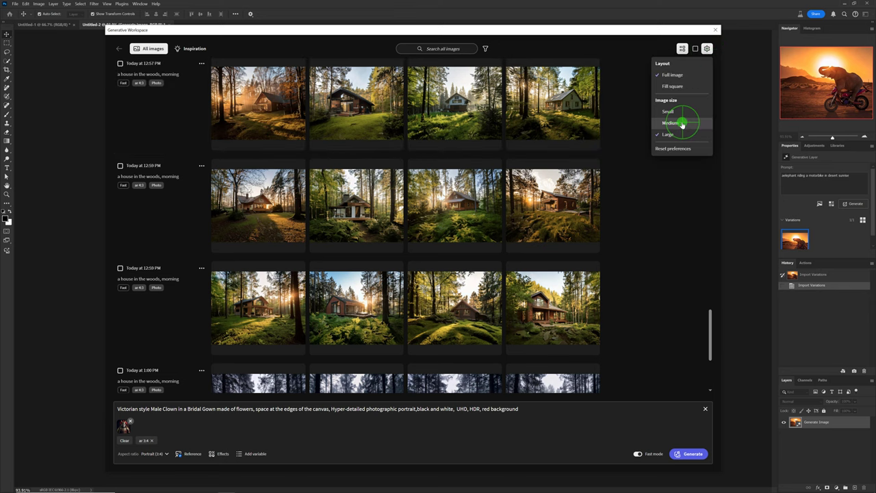
click(706, 48)
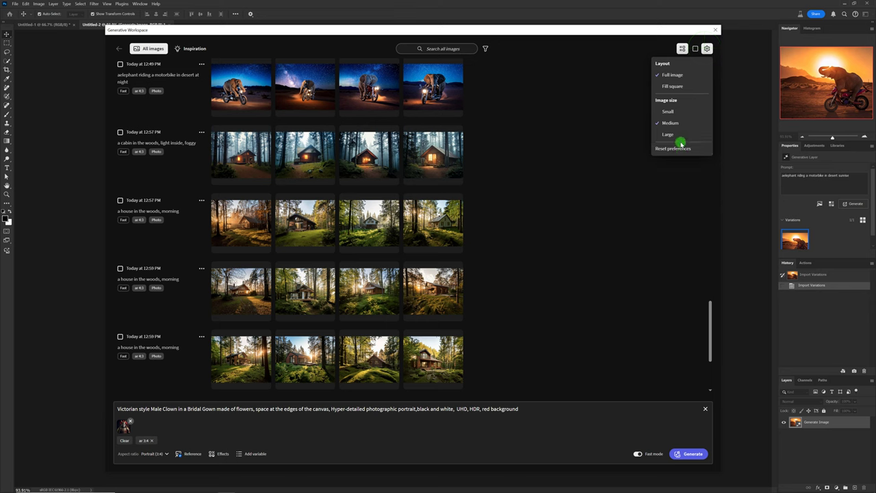
click(604, 176)
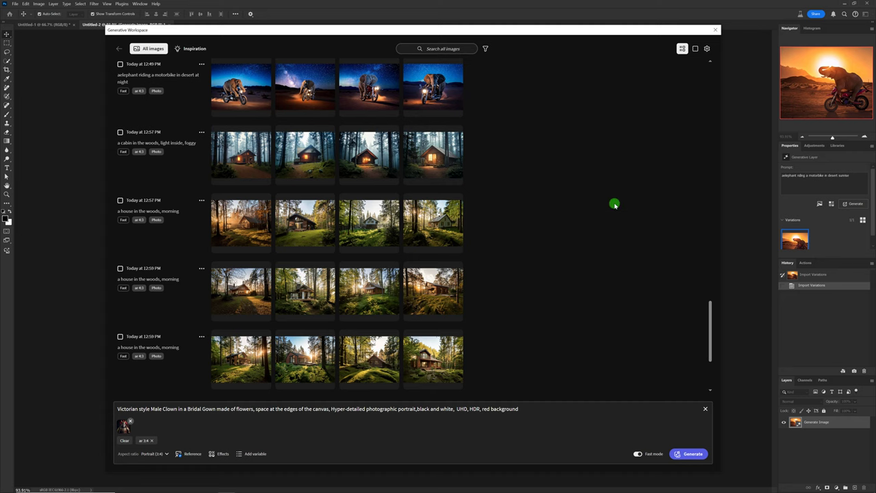
scroll(614, 202, down, 1)
scroll(614, 204, down, 1)
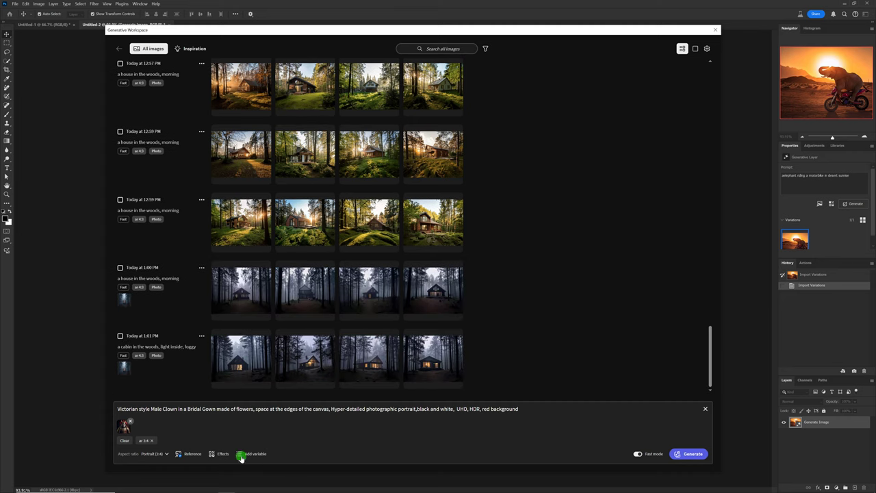
click(218, 454)
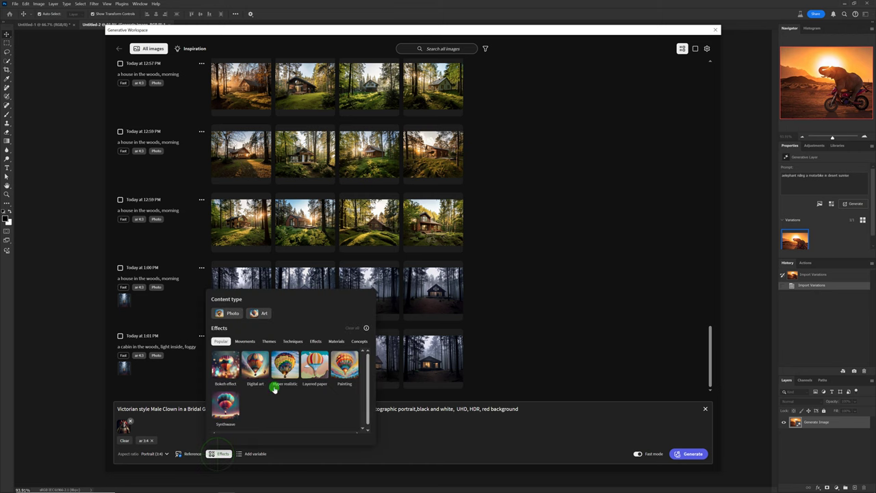
Step: Browse the Movements, Themes, Techniques and Effects categories, then close the picker
click(229, 342)
click(264, 341)
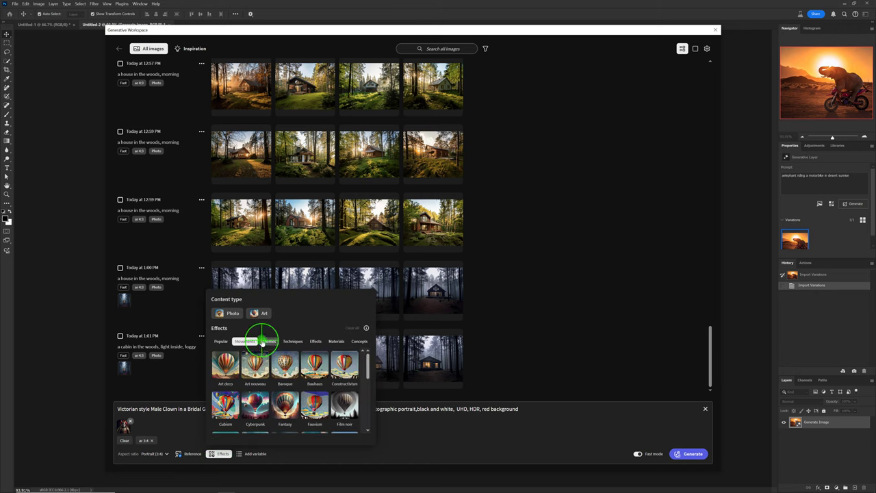
click(293, 341)
click(313, 342)
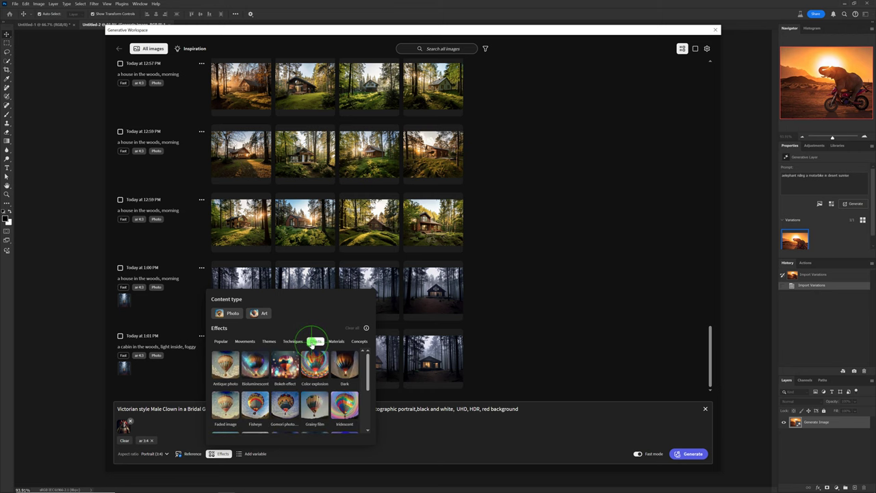
click(517, 283)
mouse_move(351, 305)
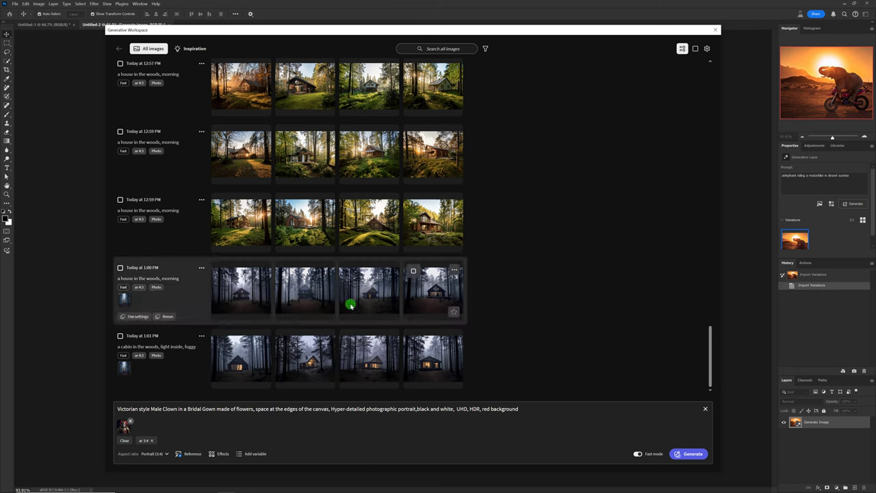
scroll(336, 244, up, 5)
scroll(336, 244, up, 5)
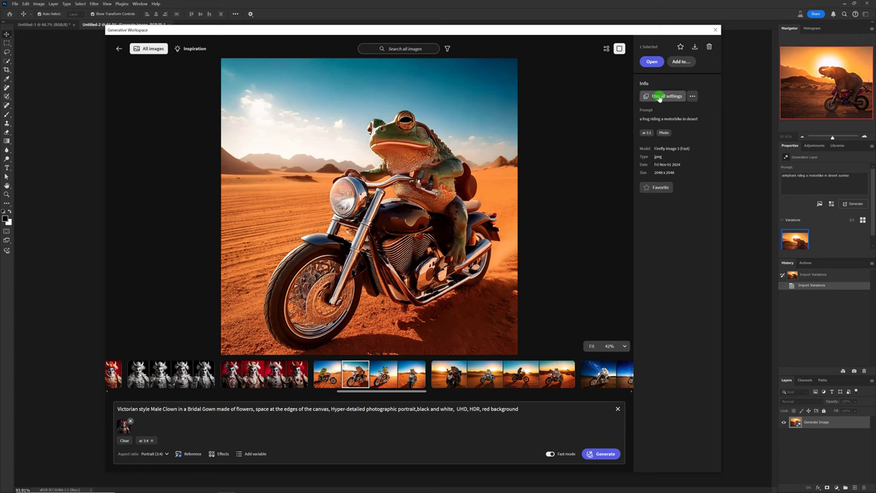
Step: Reuse the frog image's settings and add the Bokeh and Ultraviolet effects
click(661, 96)
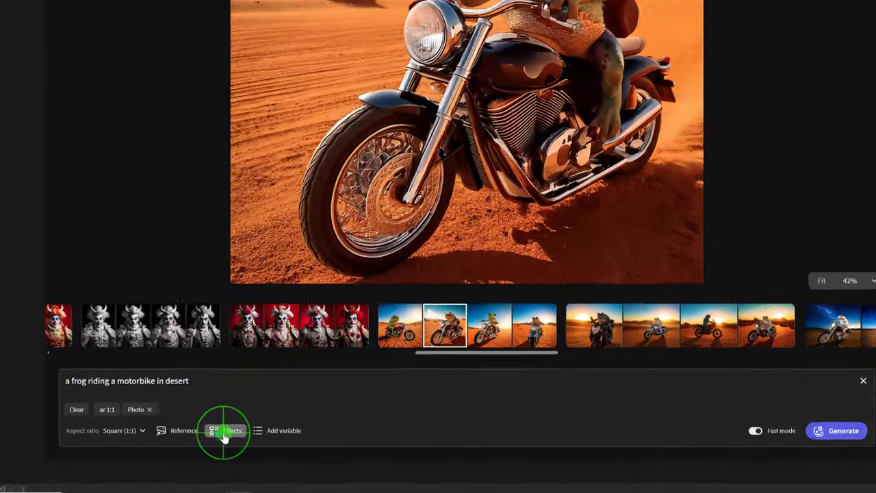
click(219, 446)
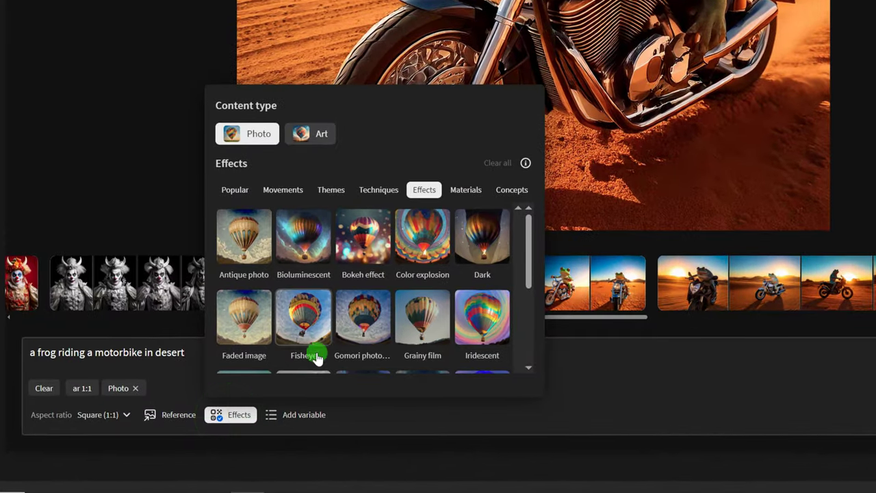
click(363, 245)
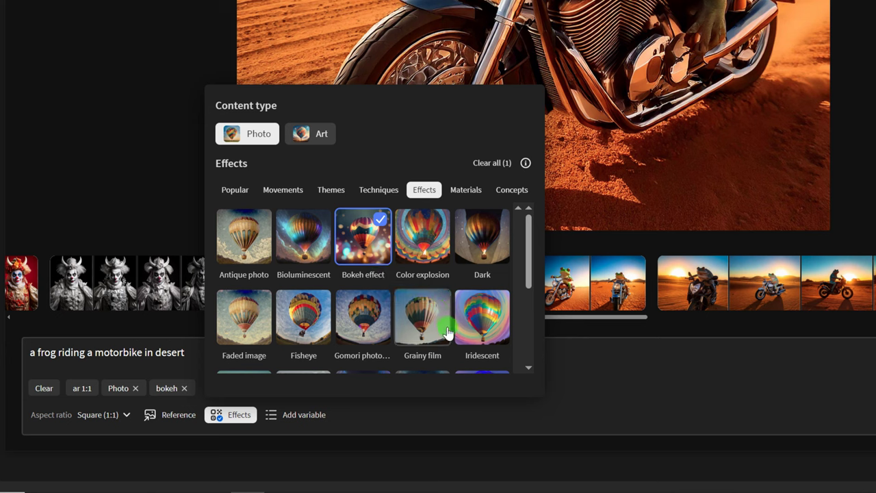
scroll(332, 346, down, 1)
scroll(327, 342, down, 1)
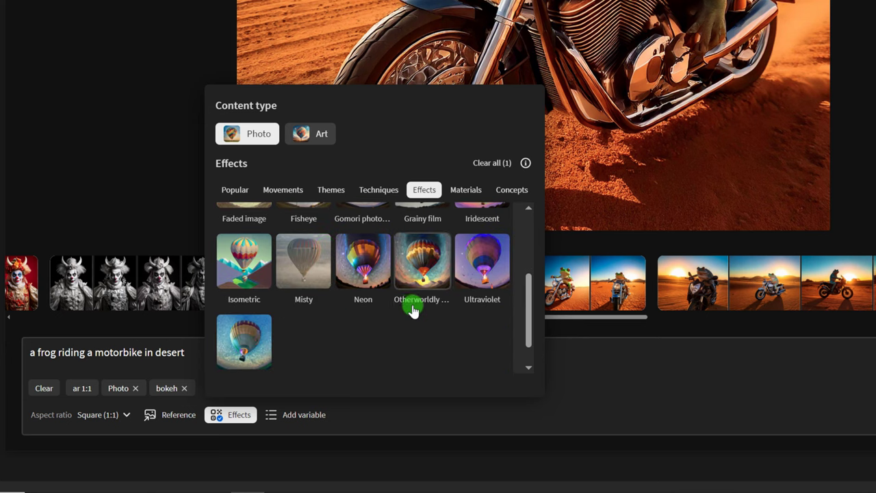
click(481, 280)
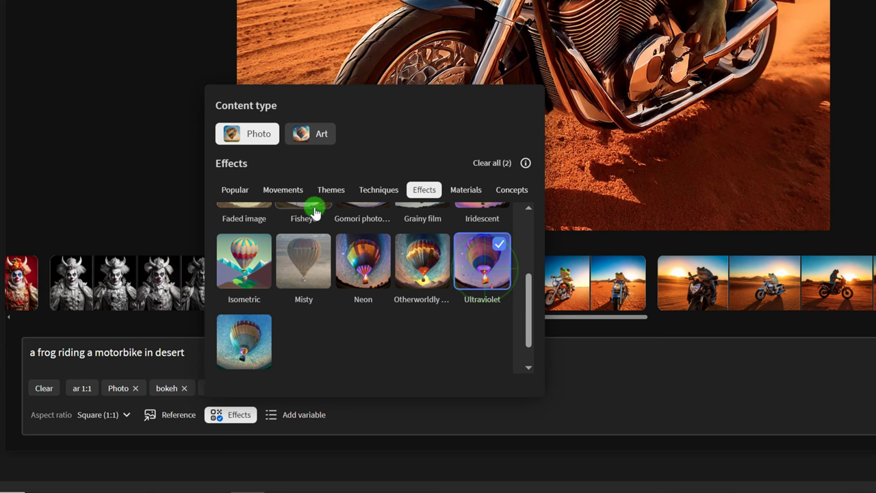
Step: Add Hyper realistic from Themes and Chaotic from Concepts, then close the picker
click(331, 190)
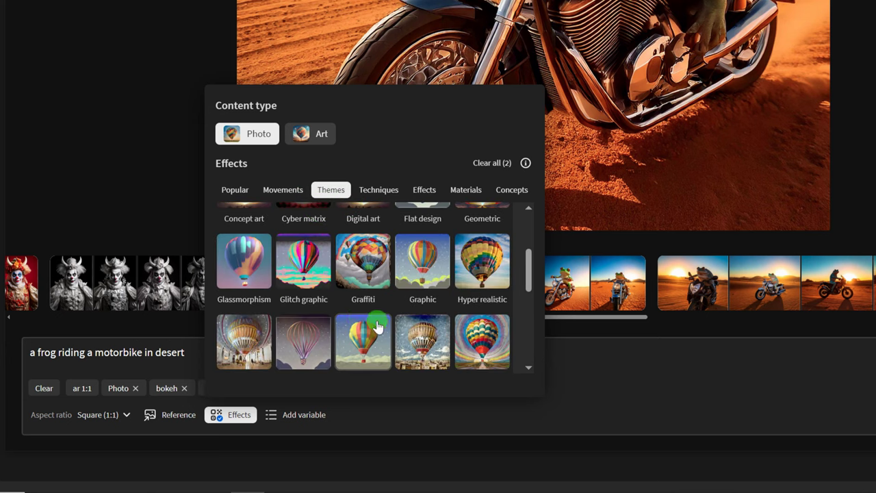
click(483, 267)
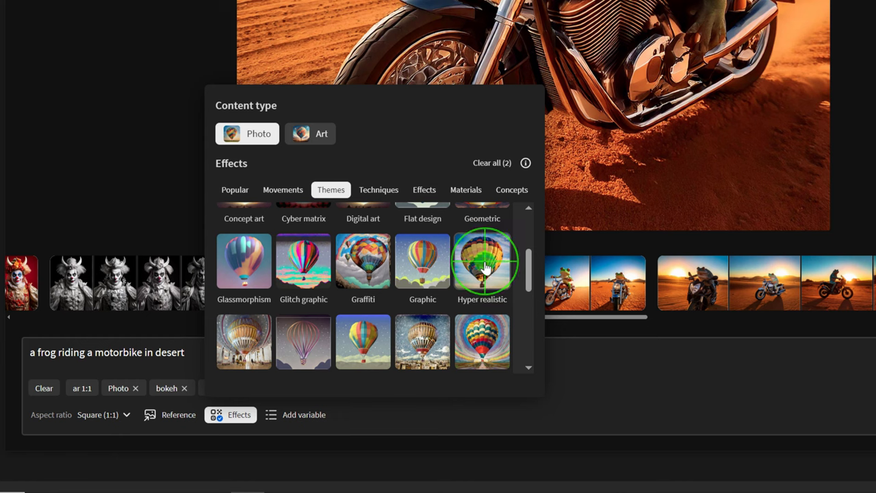
click(452, 194)
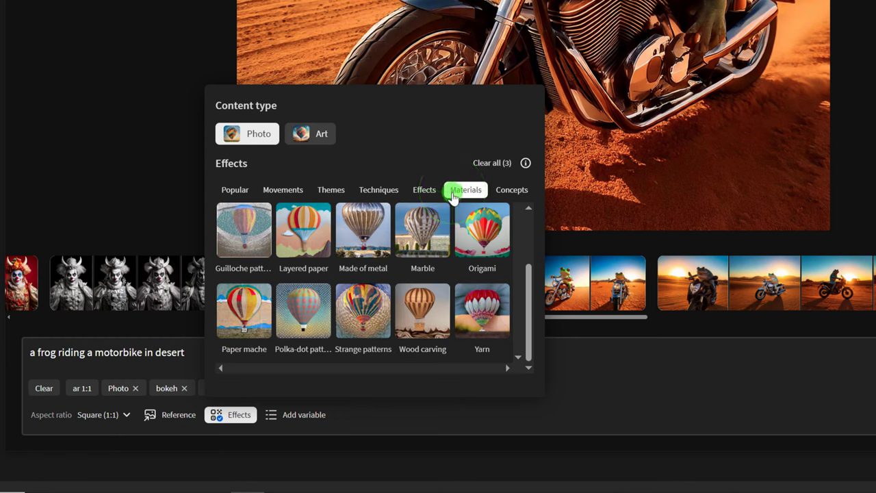
click(503, 196)
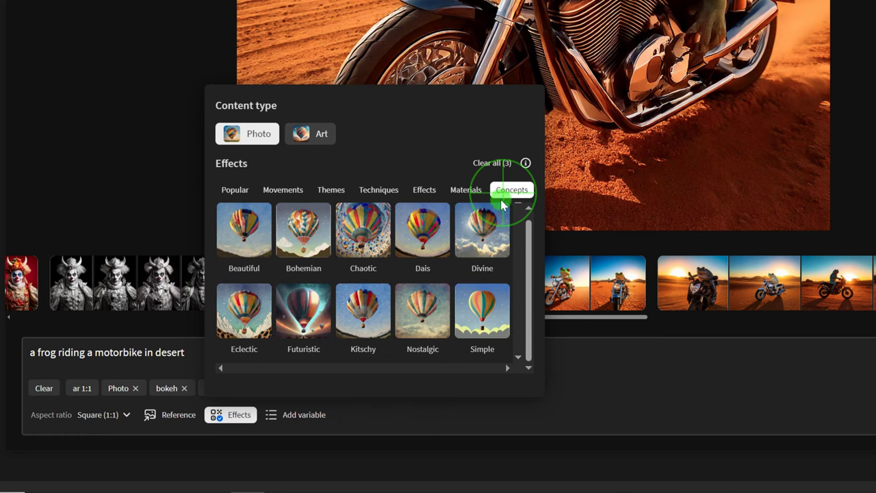
click(433, 306)
click(364, 240)
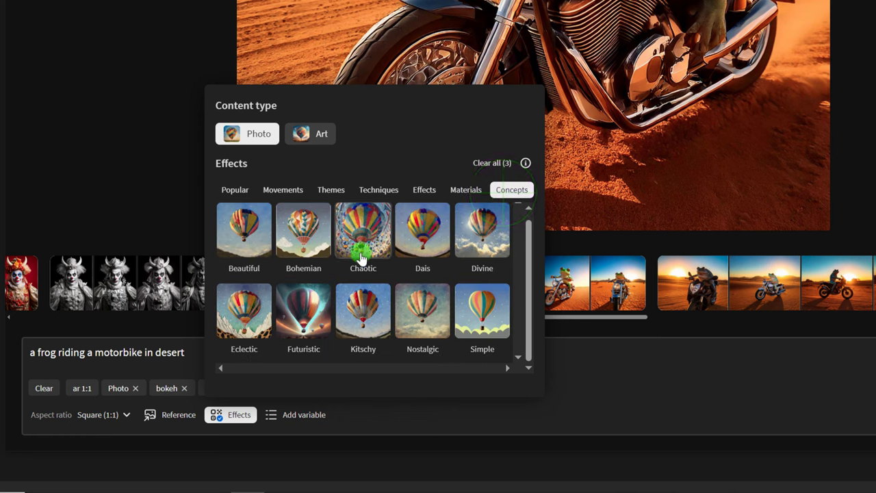
click(512, 198)
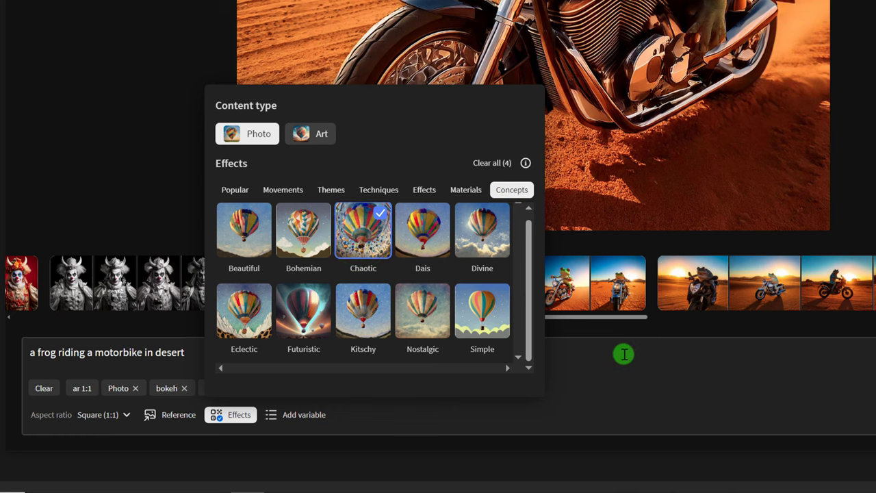
click(602, 370)
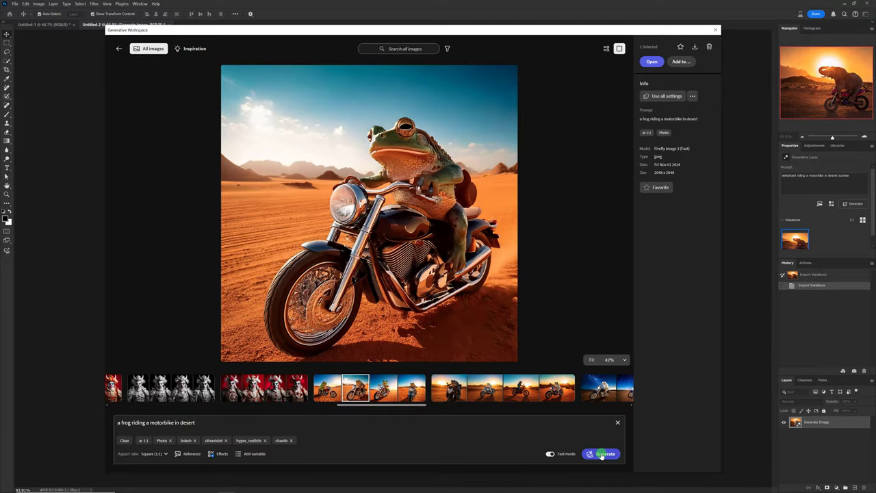
Step: Generate four new frog-on-motorbike images and view them at the end of All images
click(602, 453)
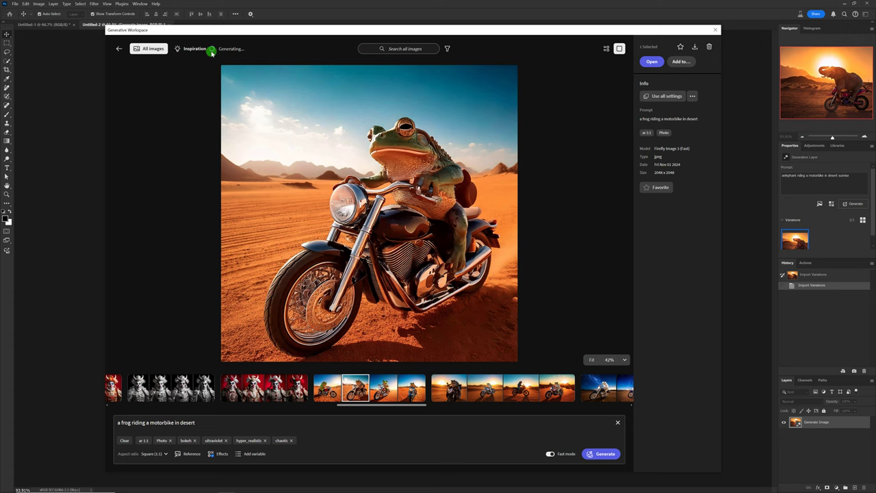
click(150, 48)
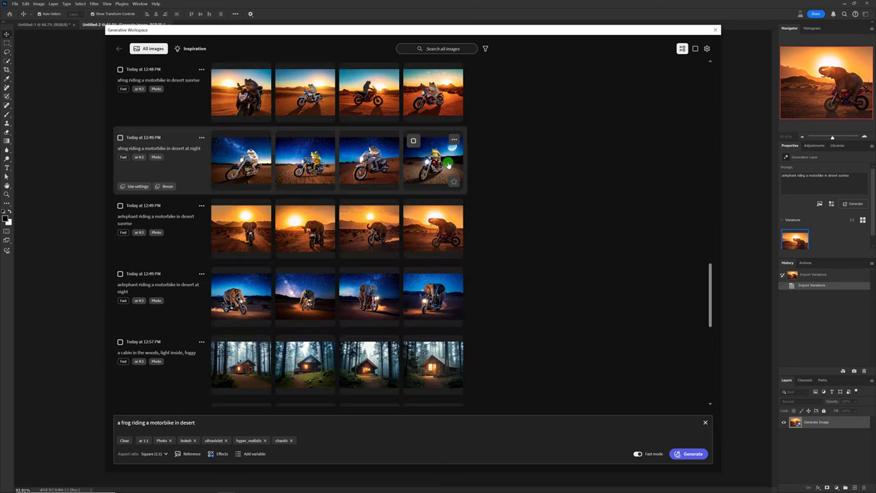
scroll(386, 184, down, 10)
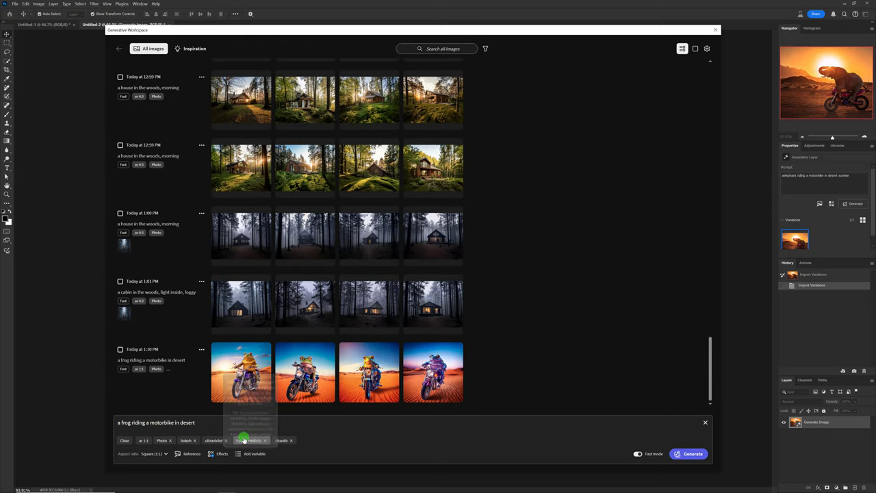
mouse_move(241, 373)
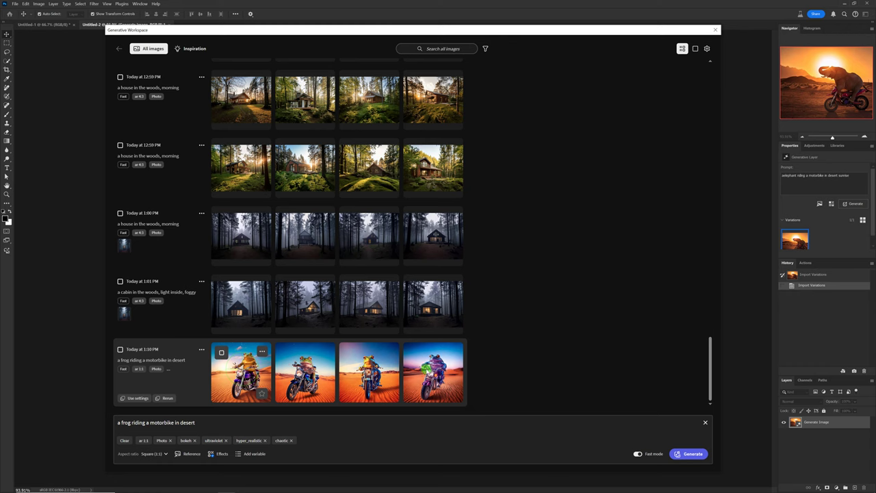
click(240, 373)
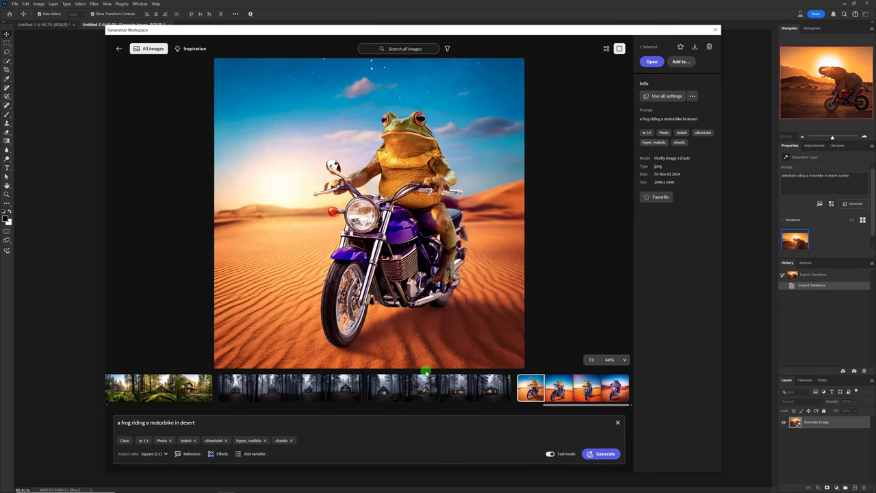
click(560, 392)
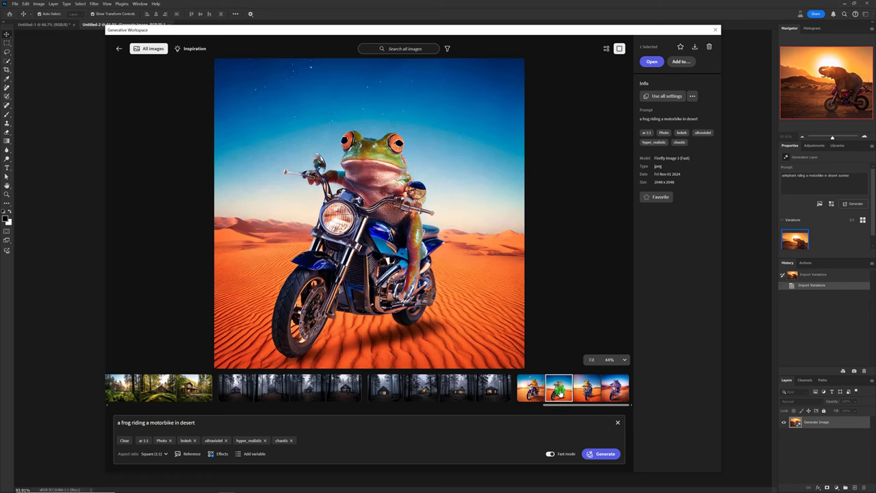
click(588, 384)
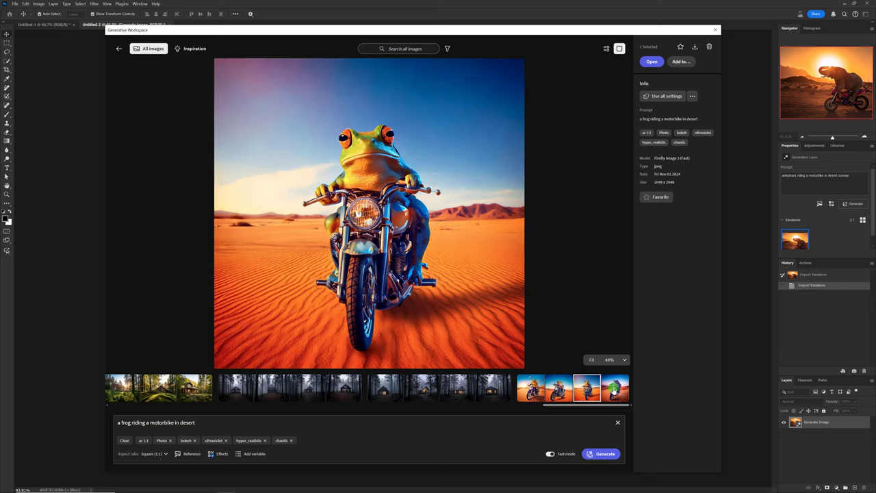
click(614, 391)
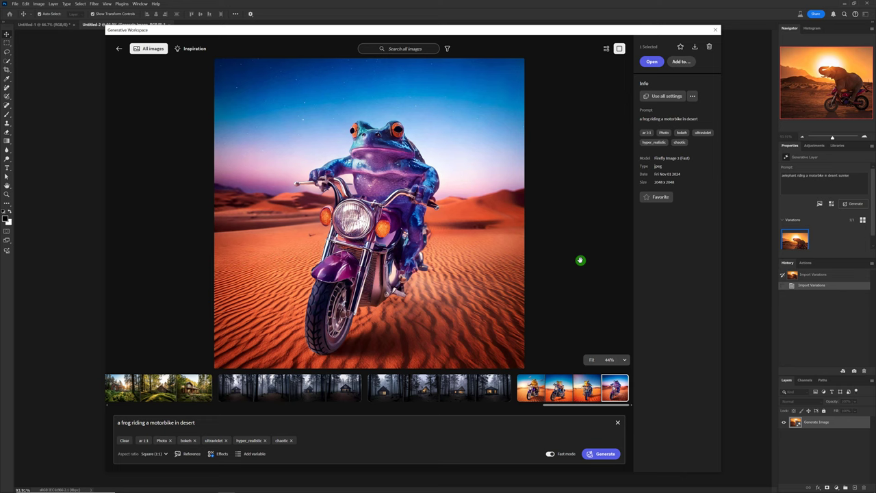
click(149, 49)
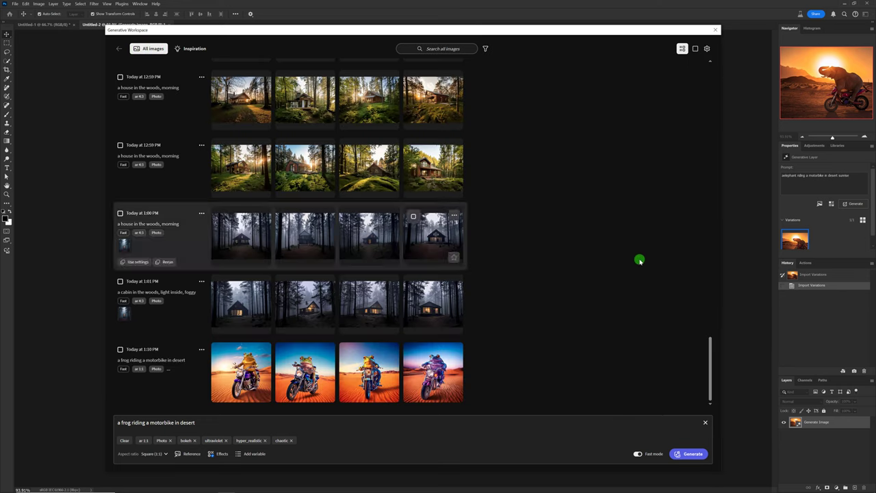
scroll(547, 246, up, 10)
scroll(506, 252, up, 1)
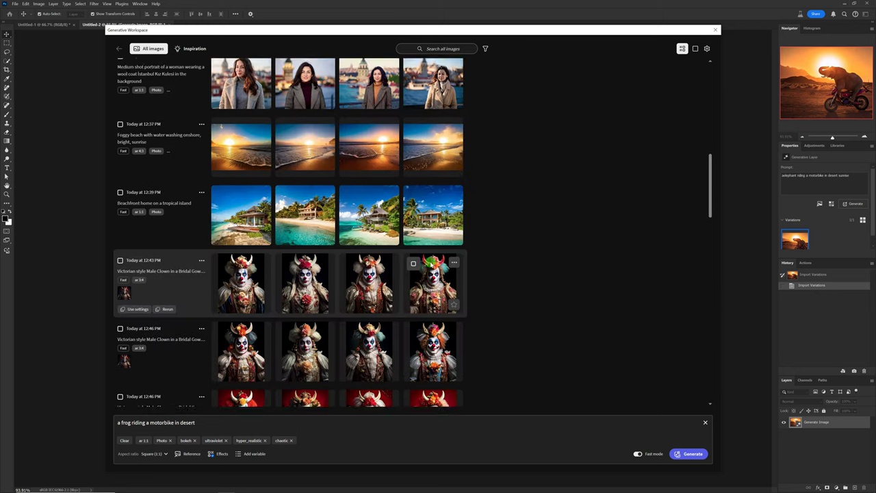
scroll(472, 258, up, 1)
scroll(430, 264, up, 1)
scroll(430, 263, up, 3)
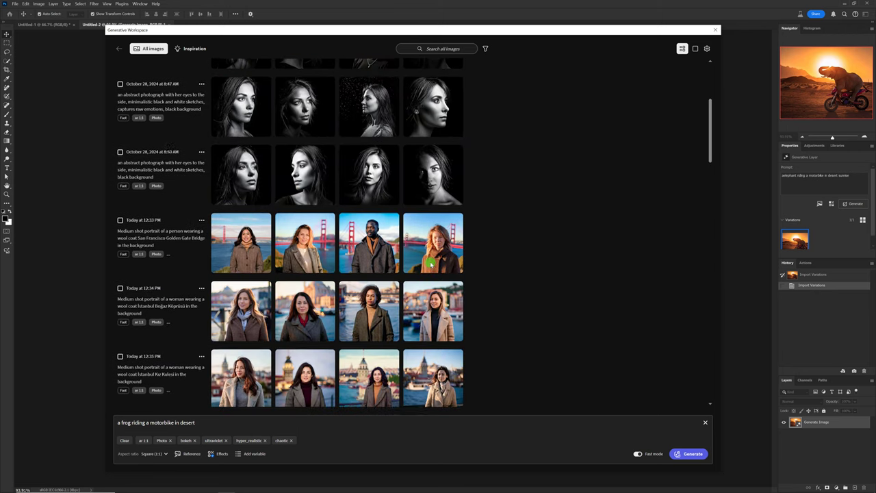
scroll(430, 263, up, 3)
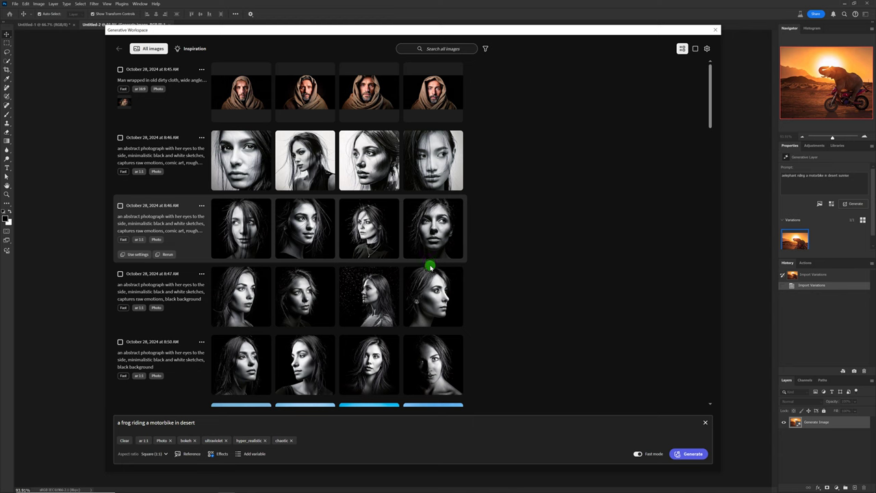
scroll(386, 279, down, 4)
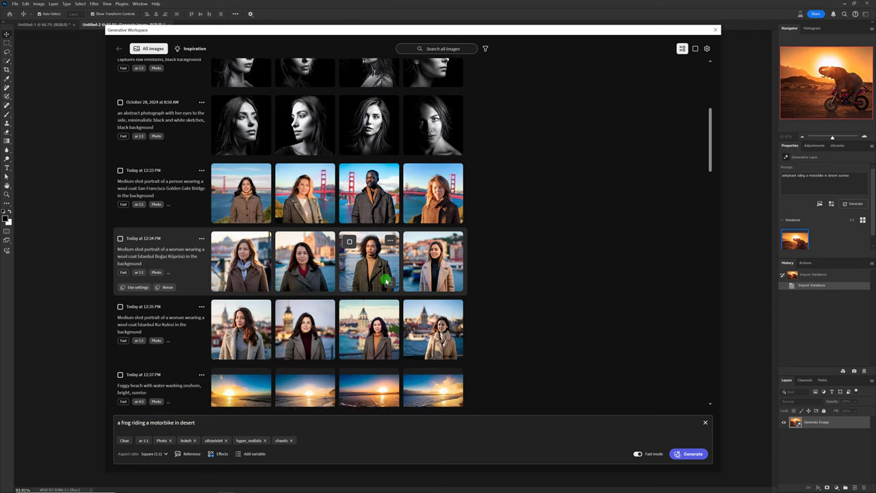
scroll(386, 280, down, 3)
scroll(395, 282, down, 1)
scroll(402, 284, down, 2)
scroll(410, 288, down, 4)
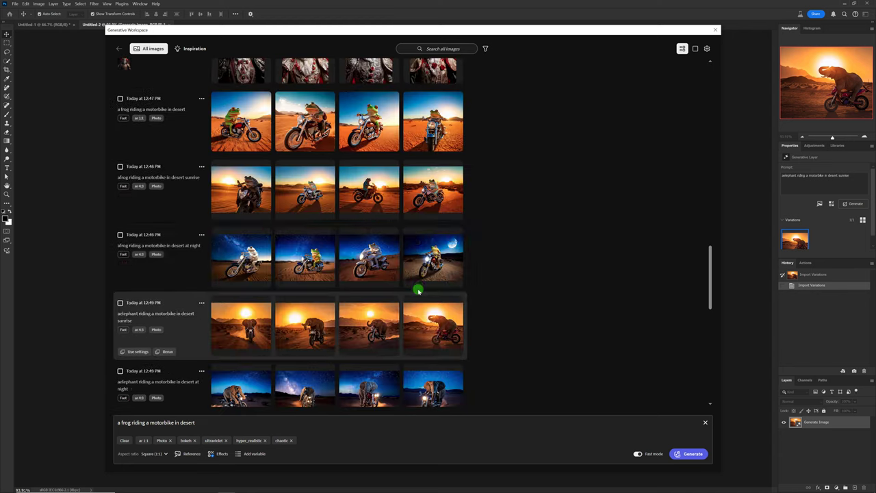
scroll(414, 289, down, 3)
scroll(413, 289, down, 1)
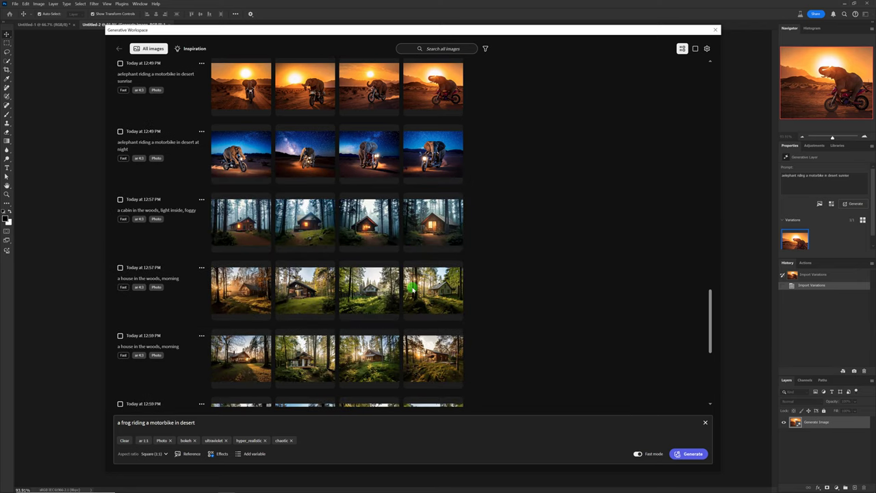
scroll(412, 288, down, 3)
scroll(412, 288, down, 3)
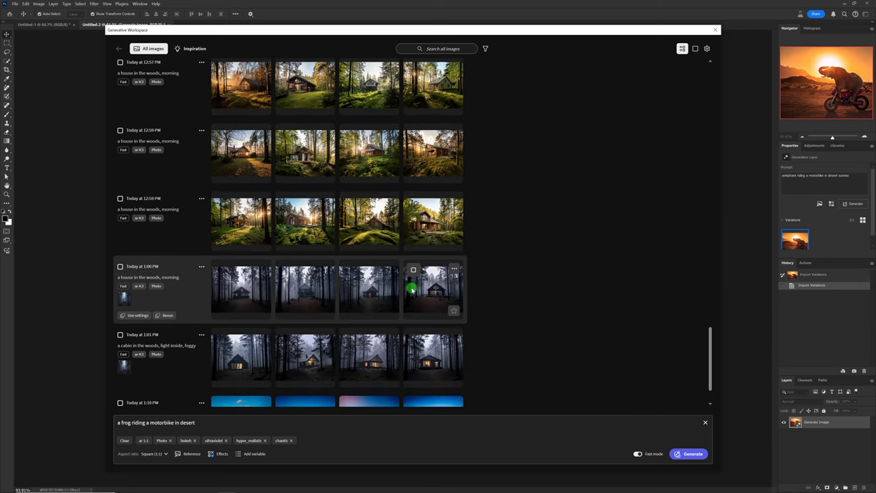